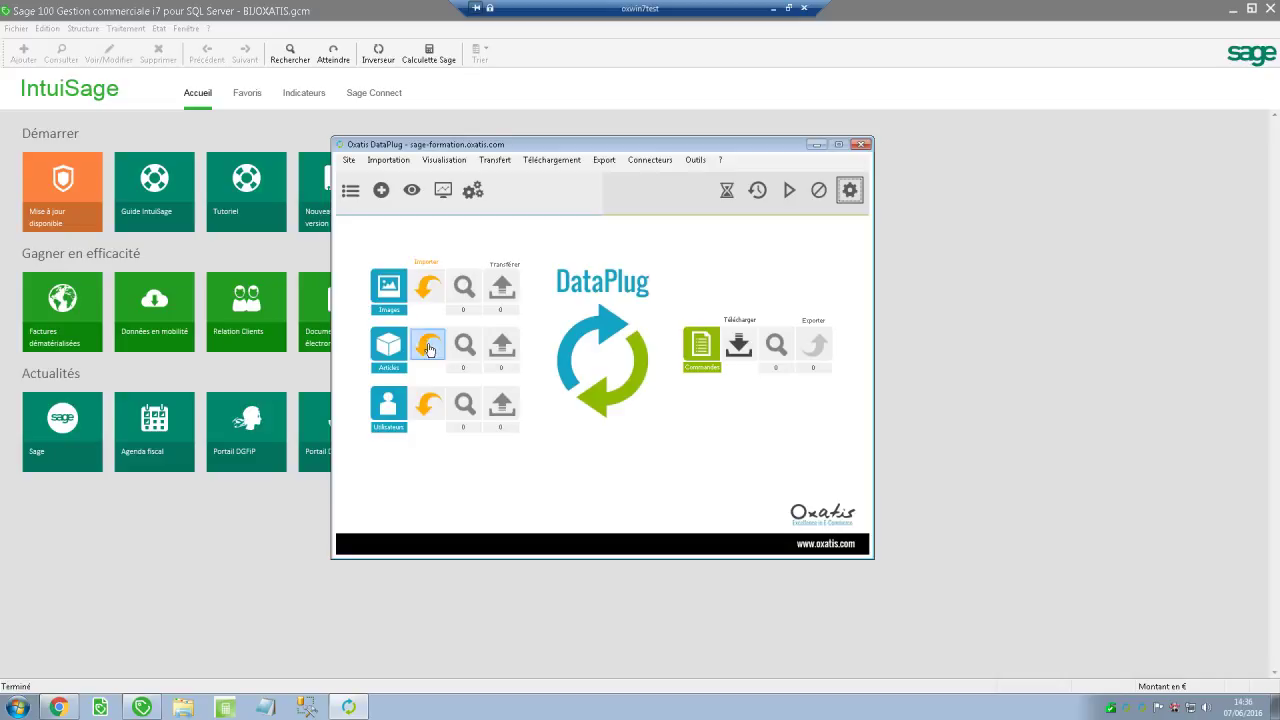
Step: Start the article import and accept the depot, active-article, filter and real-stock settings as they are
click(429, 346)
click(547, 373)
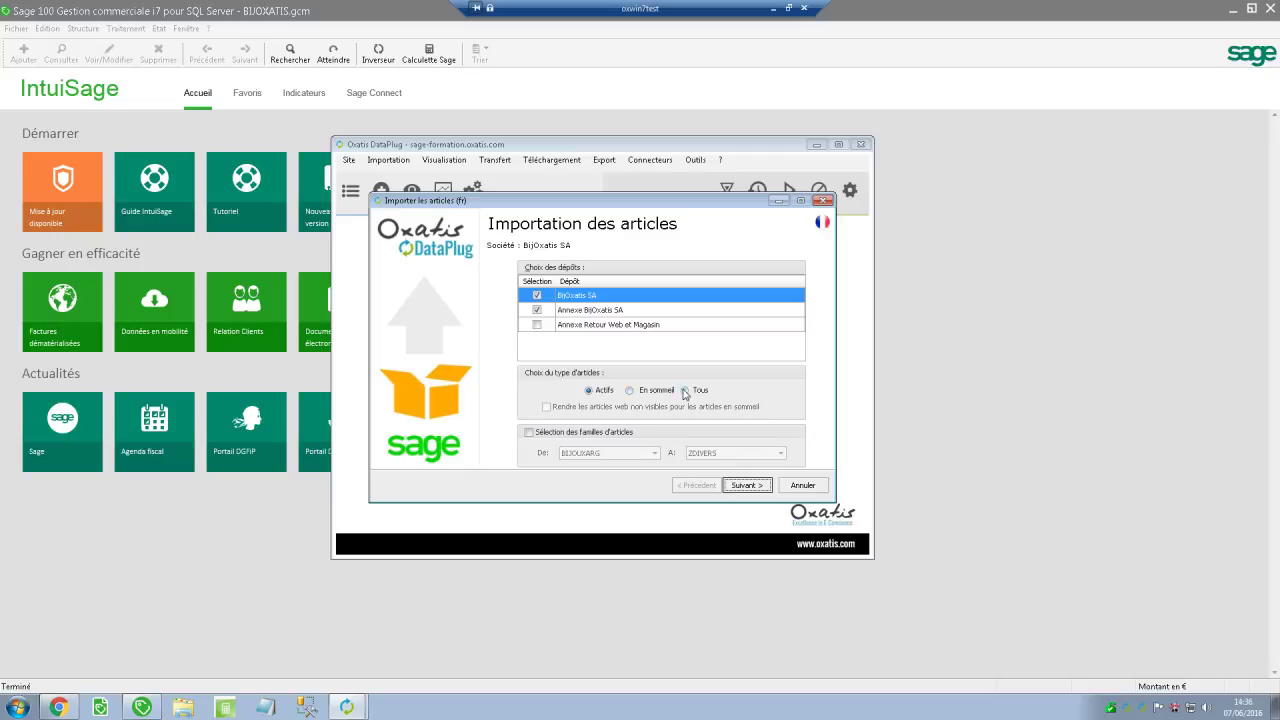
click(750, 486)
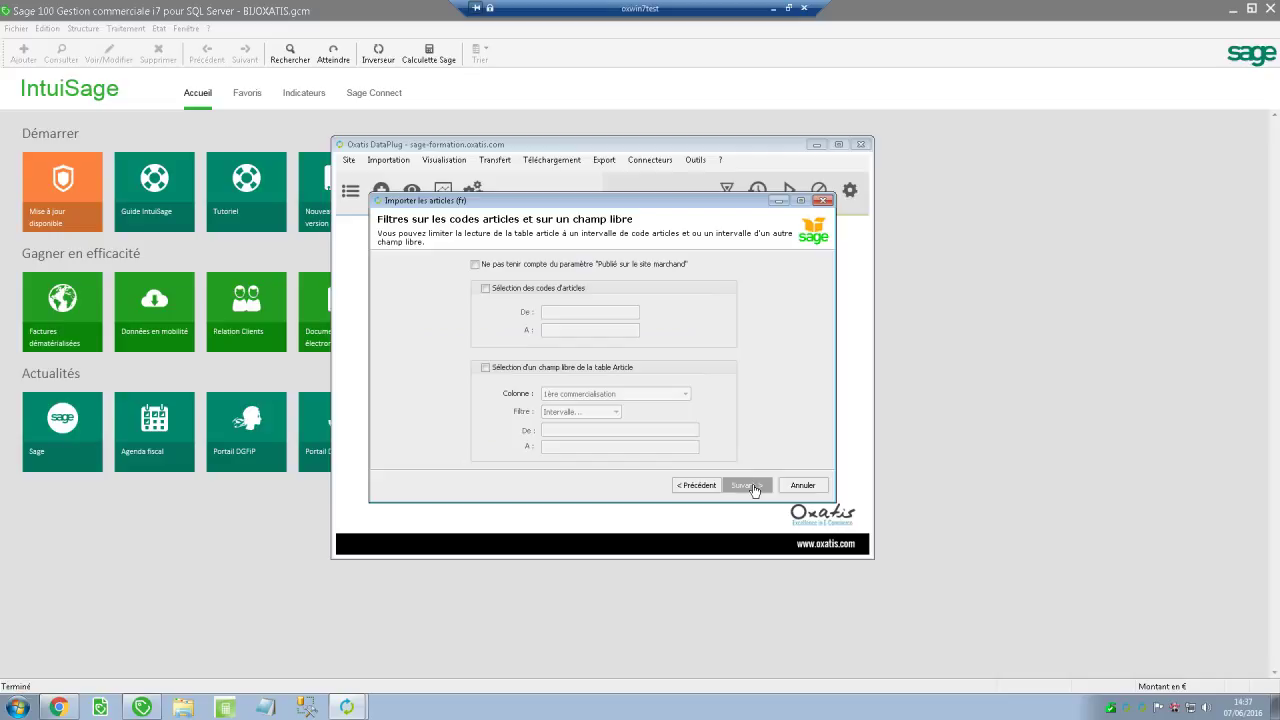
click(750, 486)
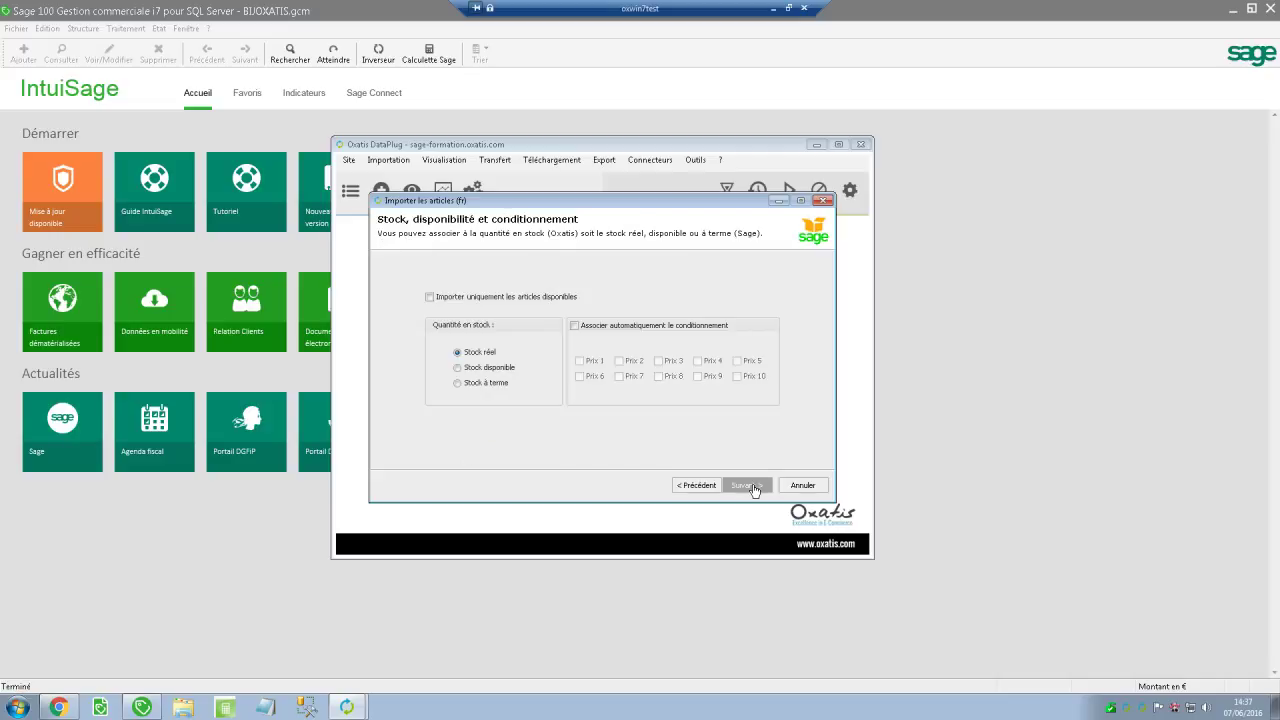
click(753, 487)
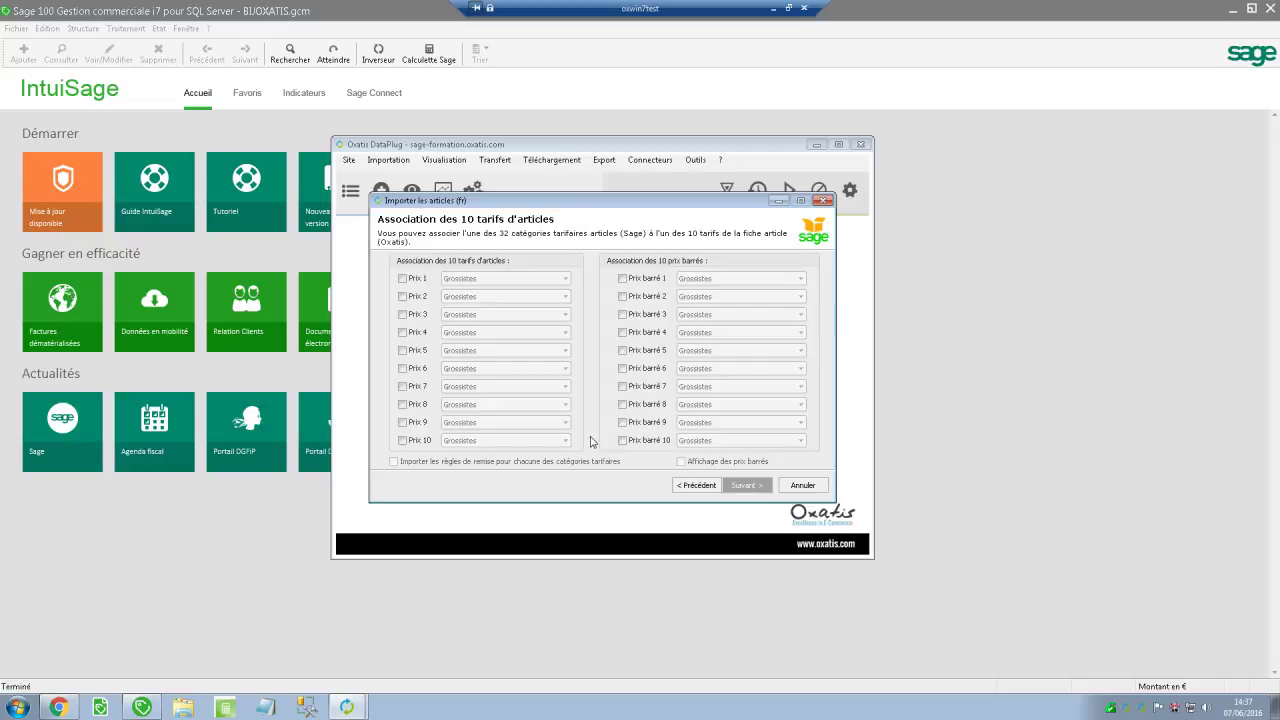
Step: Associate Prix 1 with the Clients comptoir et Web price category and Prix 2 with Détaillants
click(403, 278)
click(497, 279)
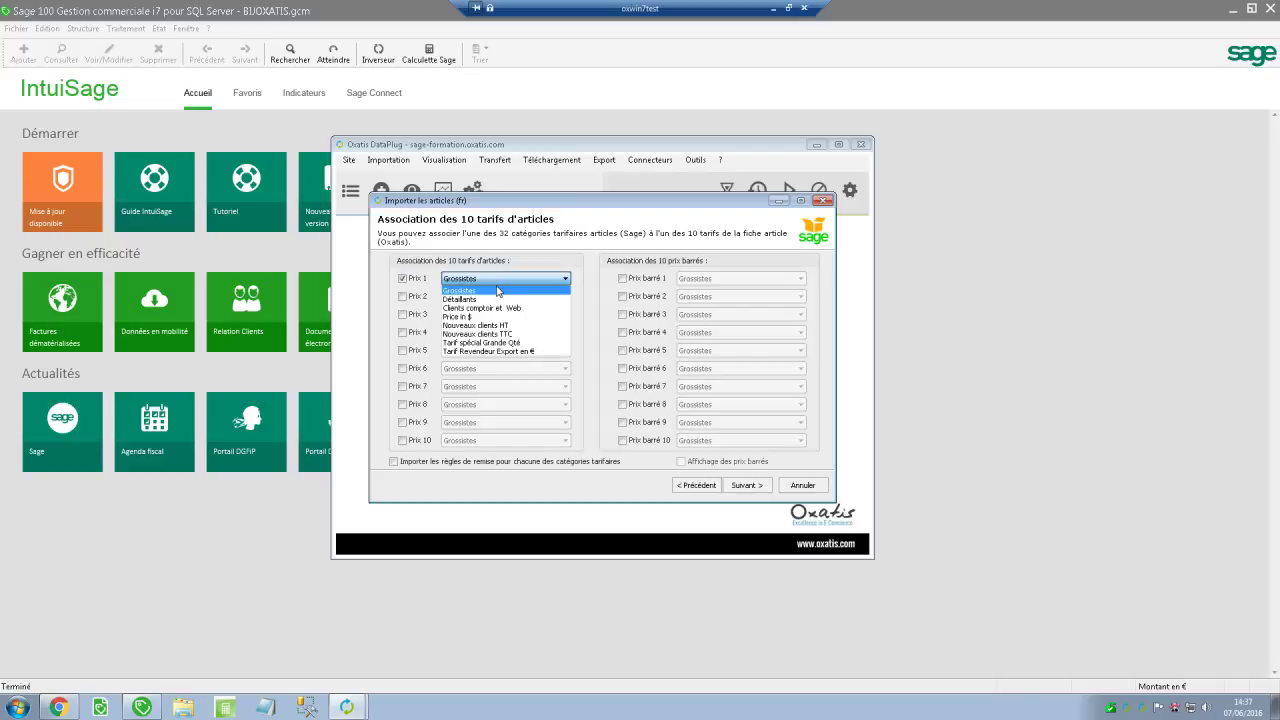
click(484, 307)
click(402, 297)
click(476, 298)
click(463, 318)
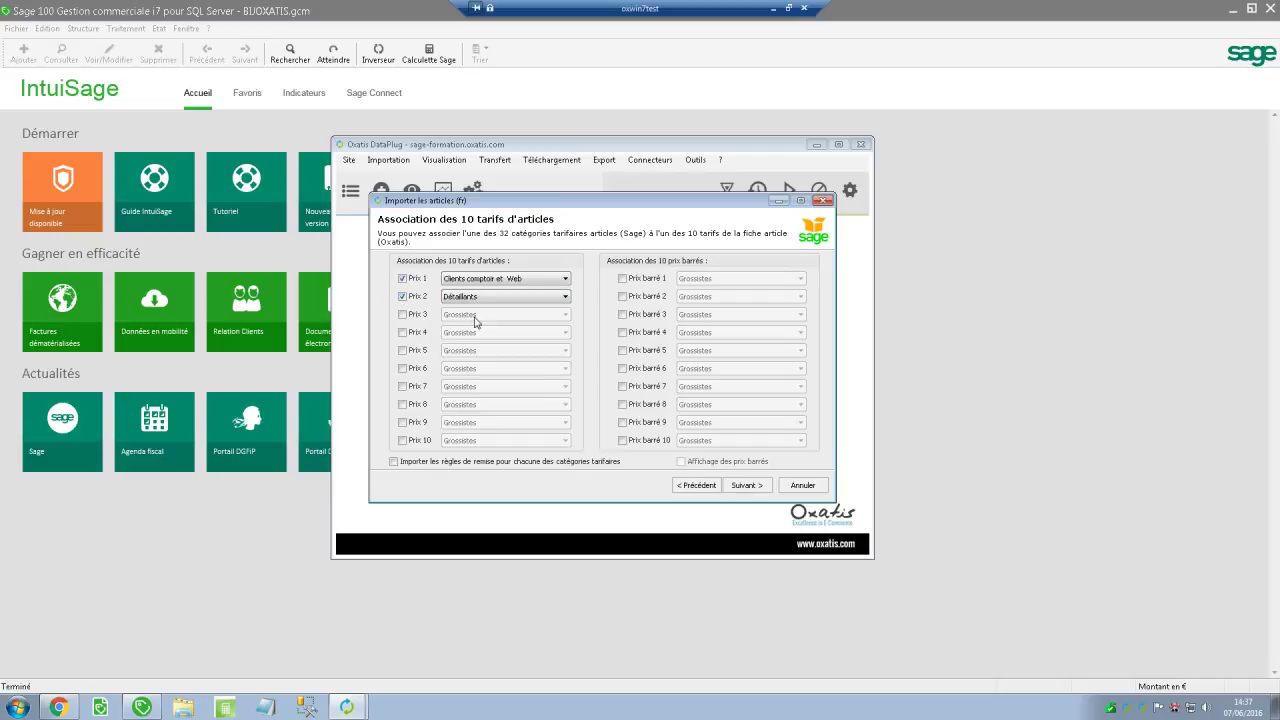
Step: Enable Prix 3 and associate it with the Grossistes price category
click(402, 315)
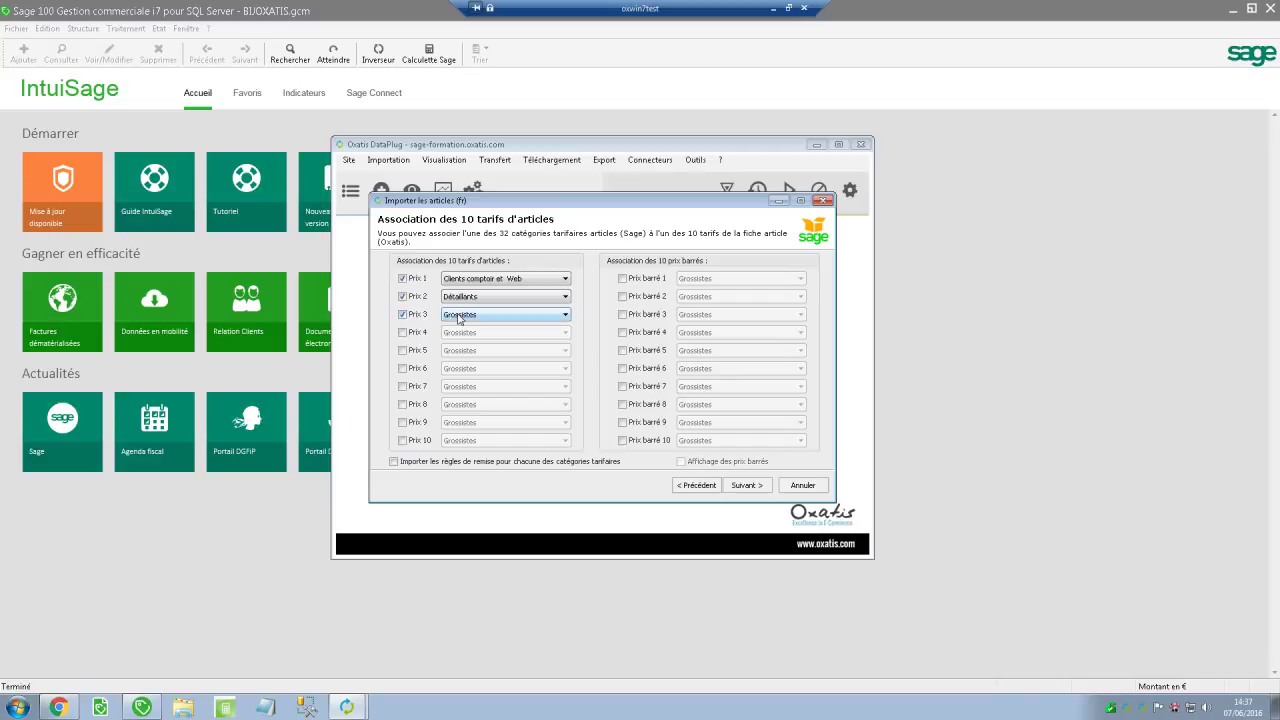
click(459, 316)
click(460, 335)
click(471, 317)
click(473, 328)
click(403, 332)
click(471, 333)
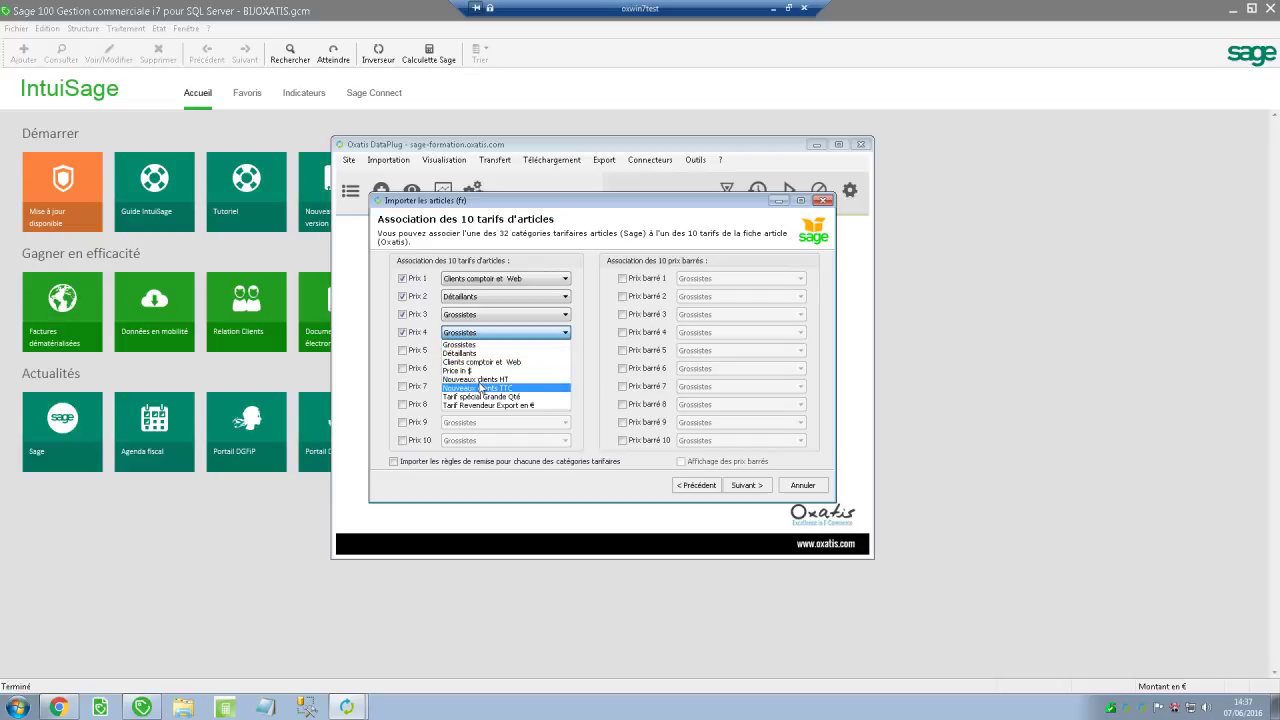
click(408, 340)
click(403, 333)
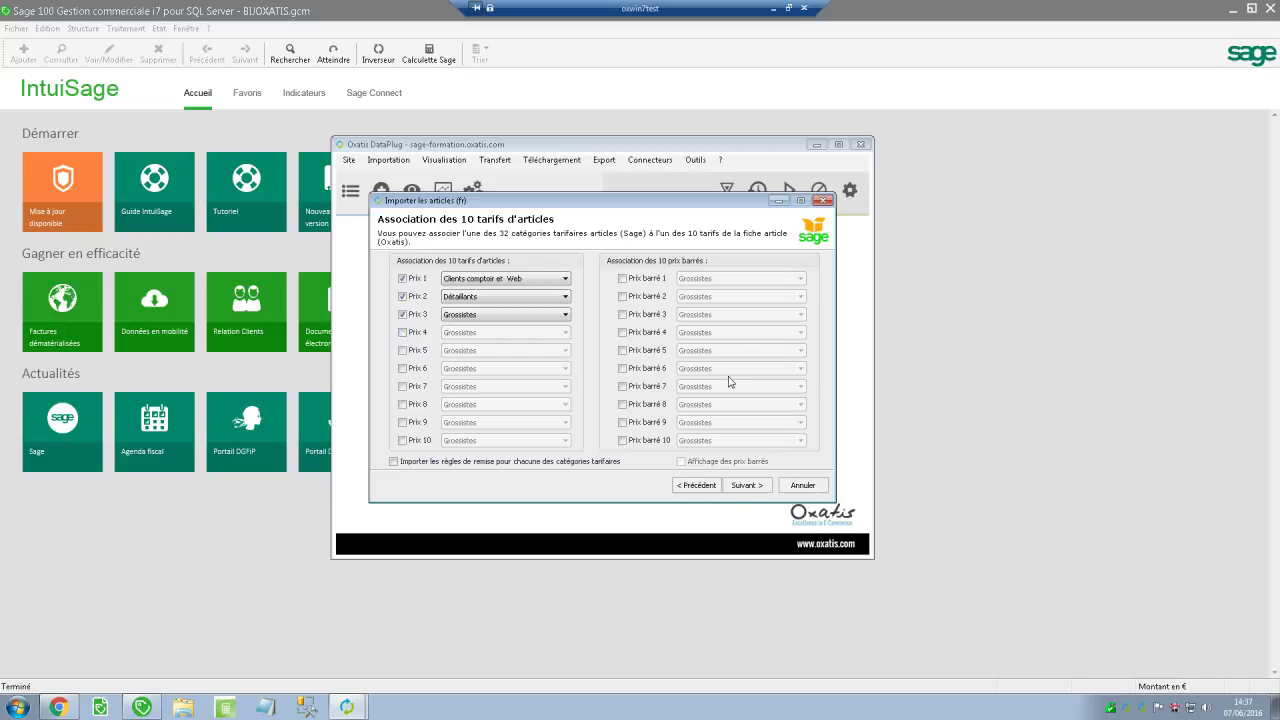
Step: Enable importing the discount rules for each price category and continue to the article categories page
click(746, 487)
click(393, 461)
click(756, 489)
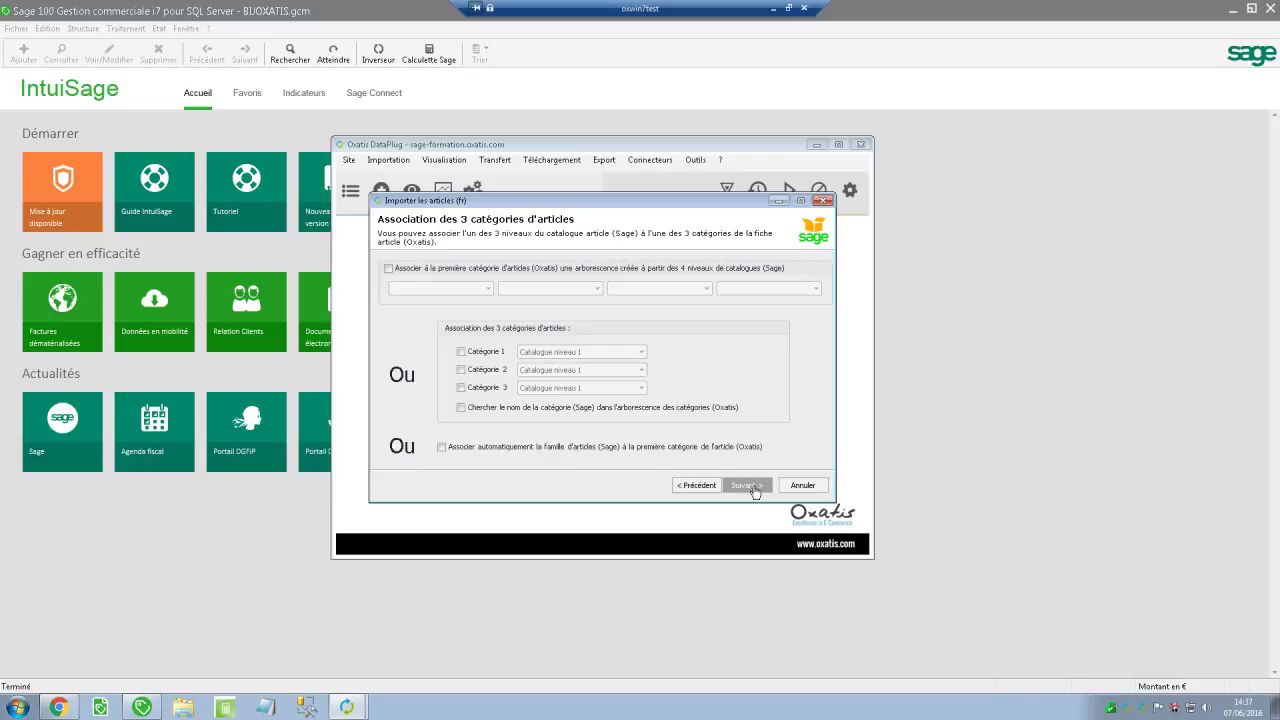
Step: Associate the first Oxatis article category with a tree built from Catalogue niveau 1, 2, 3 and 4, in that order
click(389, 269)
click(464, 289)
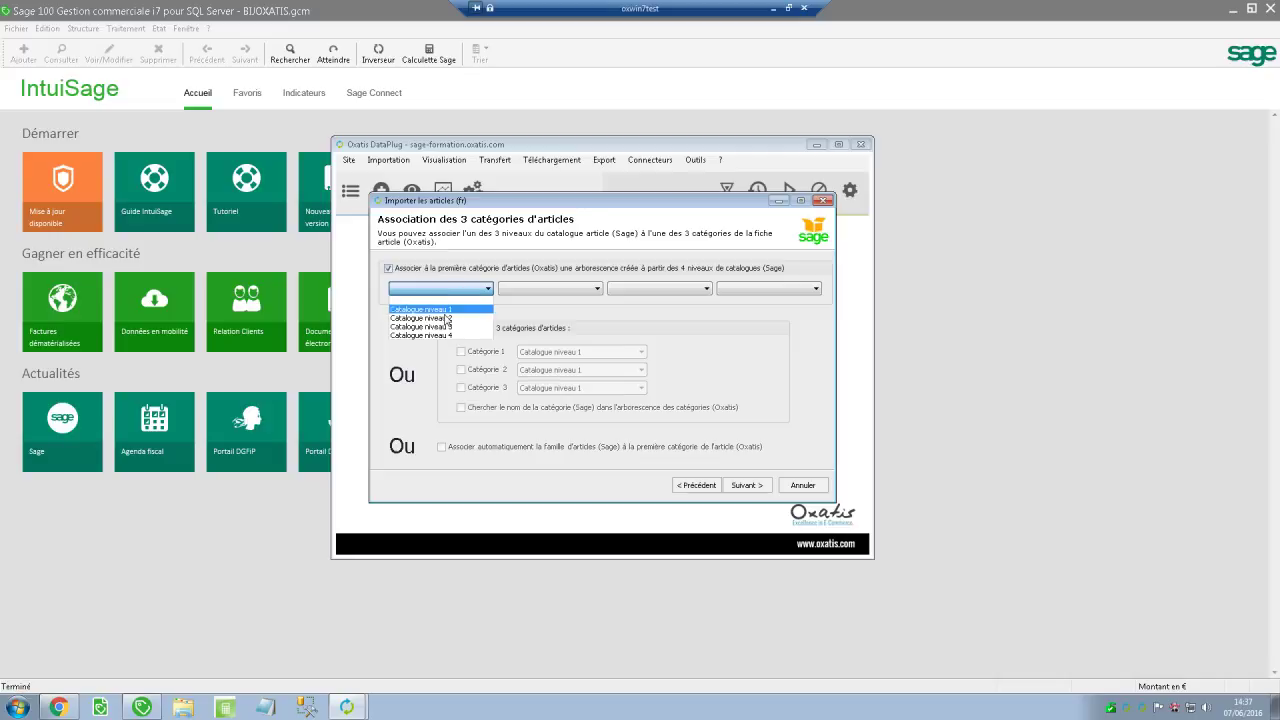
click(448, 311)
click(535, 289)
click(535, 318)
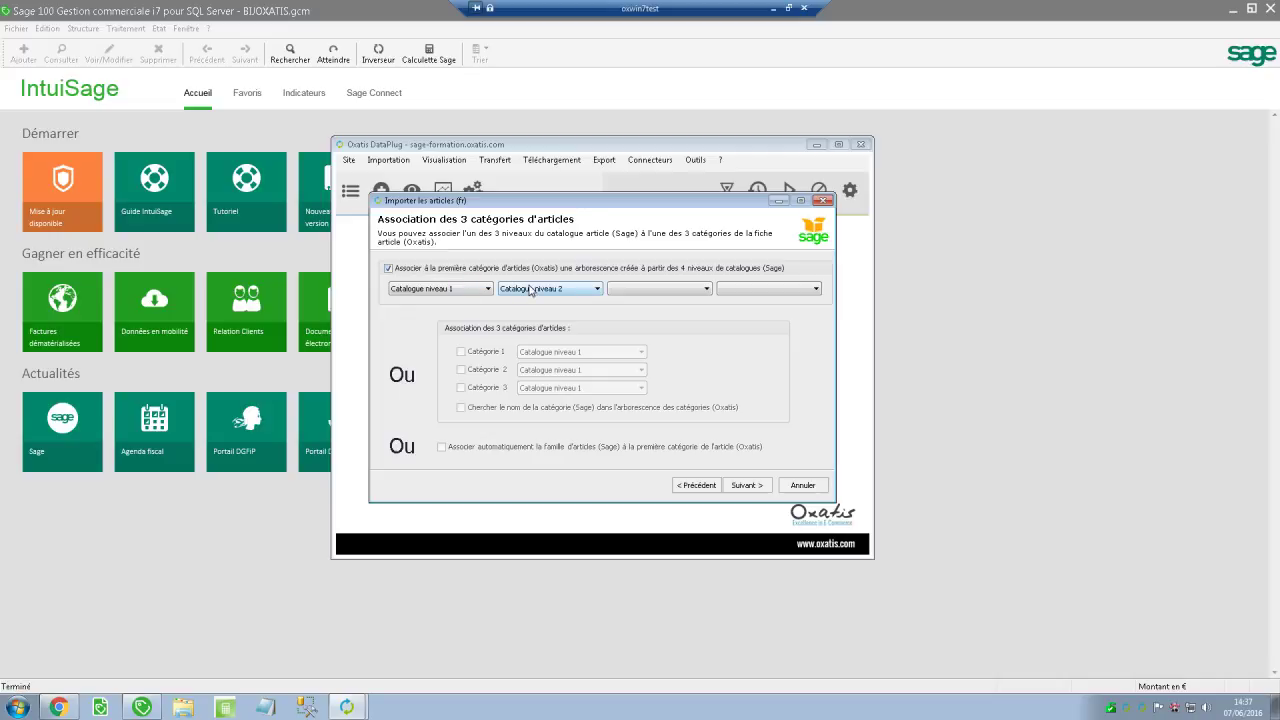
click(620, 289)
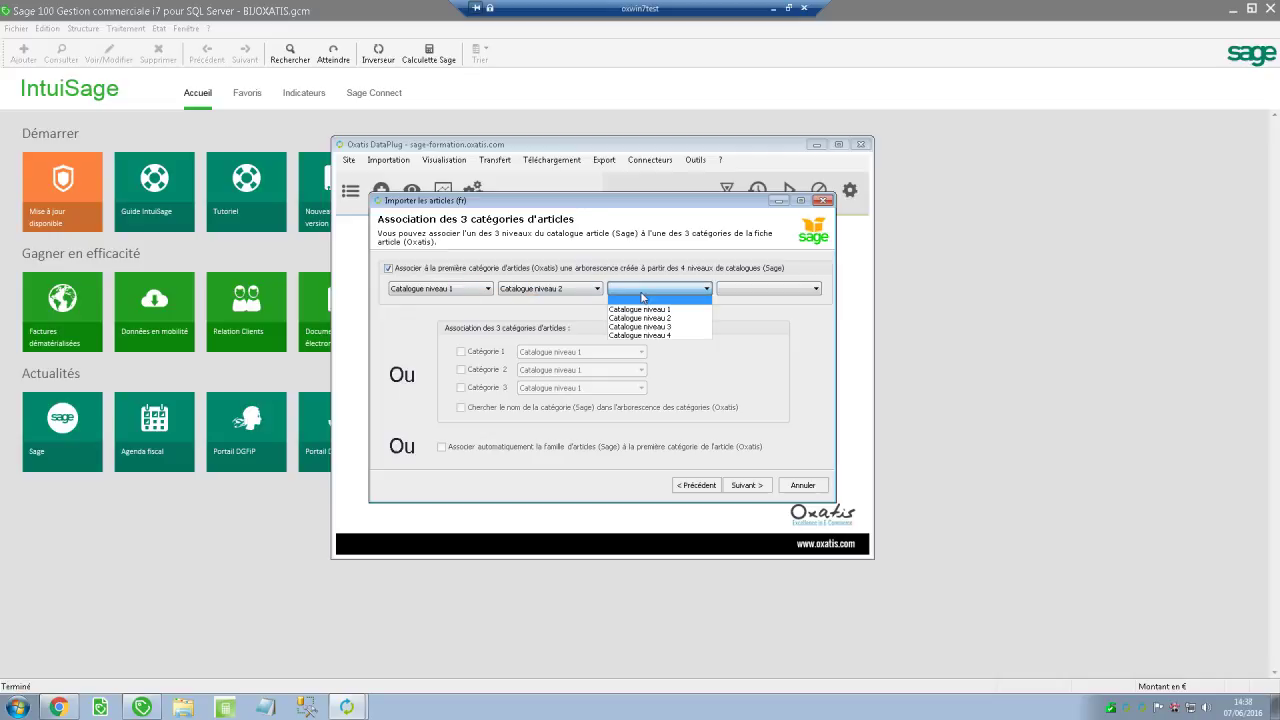
click(642, 336)
click(657, 289)
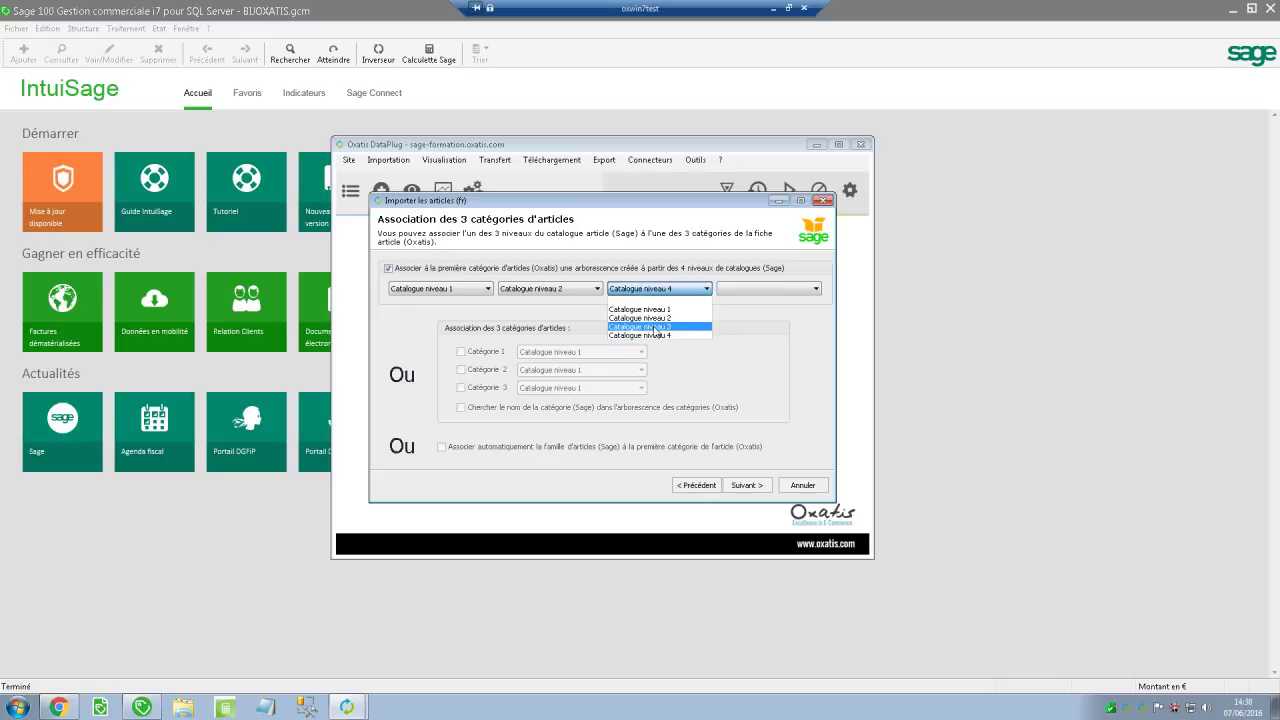
click(680, 326)
click(729, 290)
click(730, 336)
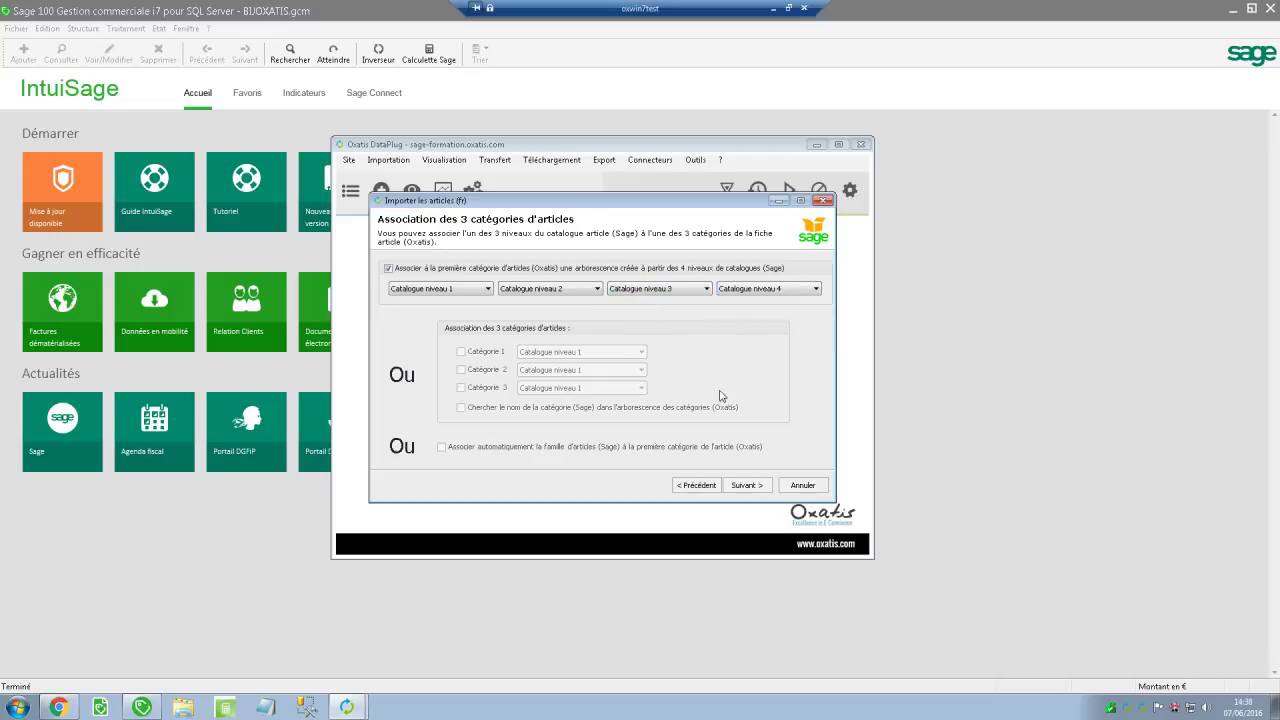
click(741, 488)
Step: Enable the import of characteristics with the preselected free fields and accept Ventes France as the accounting category for VAT
click(427, 272)
click(427, 272)
click(743, 488)
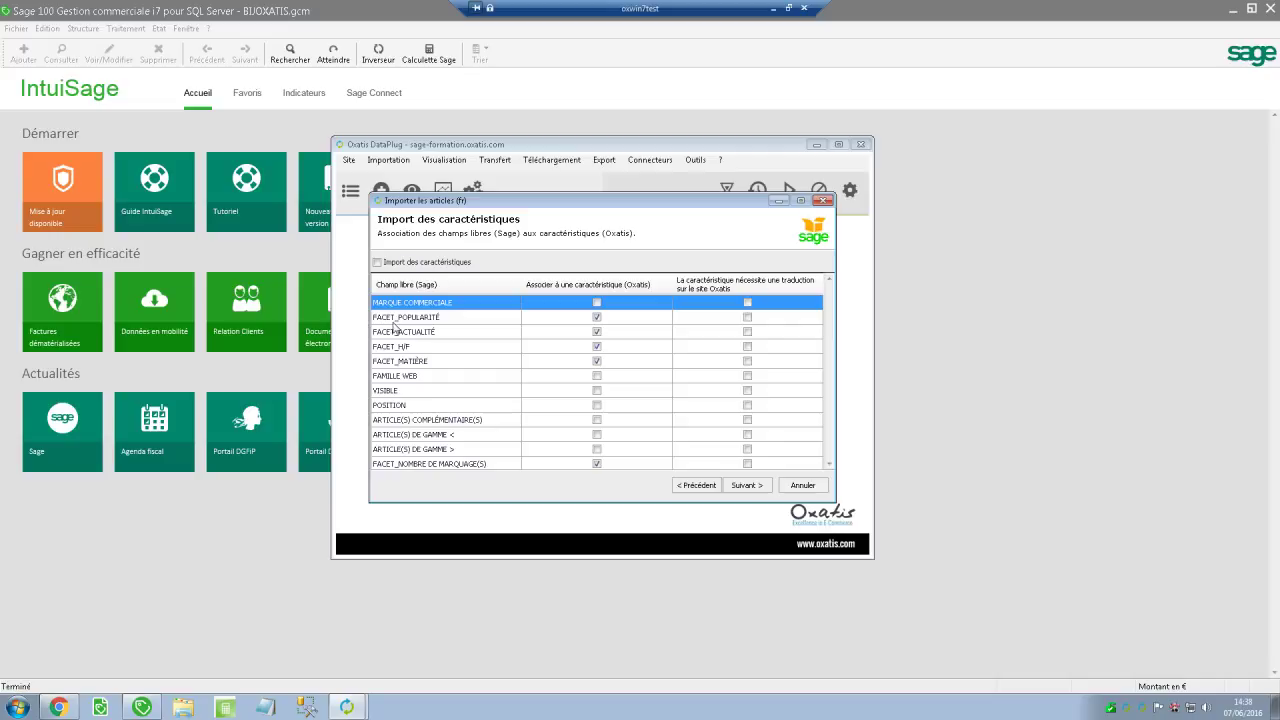
click(597, 317)
click(376, 263)
click(597, 377)
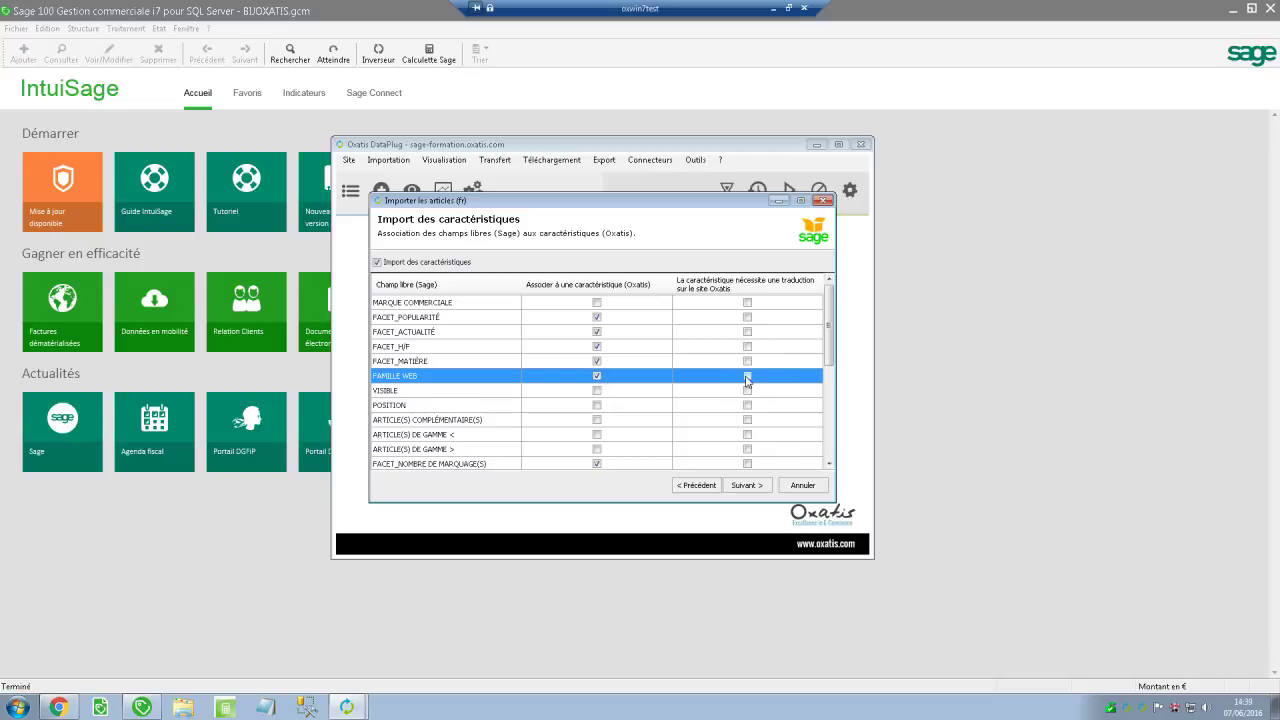
click(597, 376)
drag(829, 360, 829, 455)
click(758, 488)
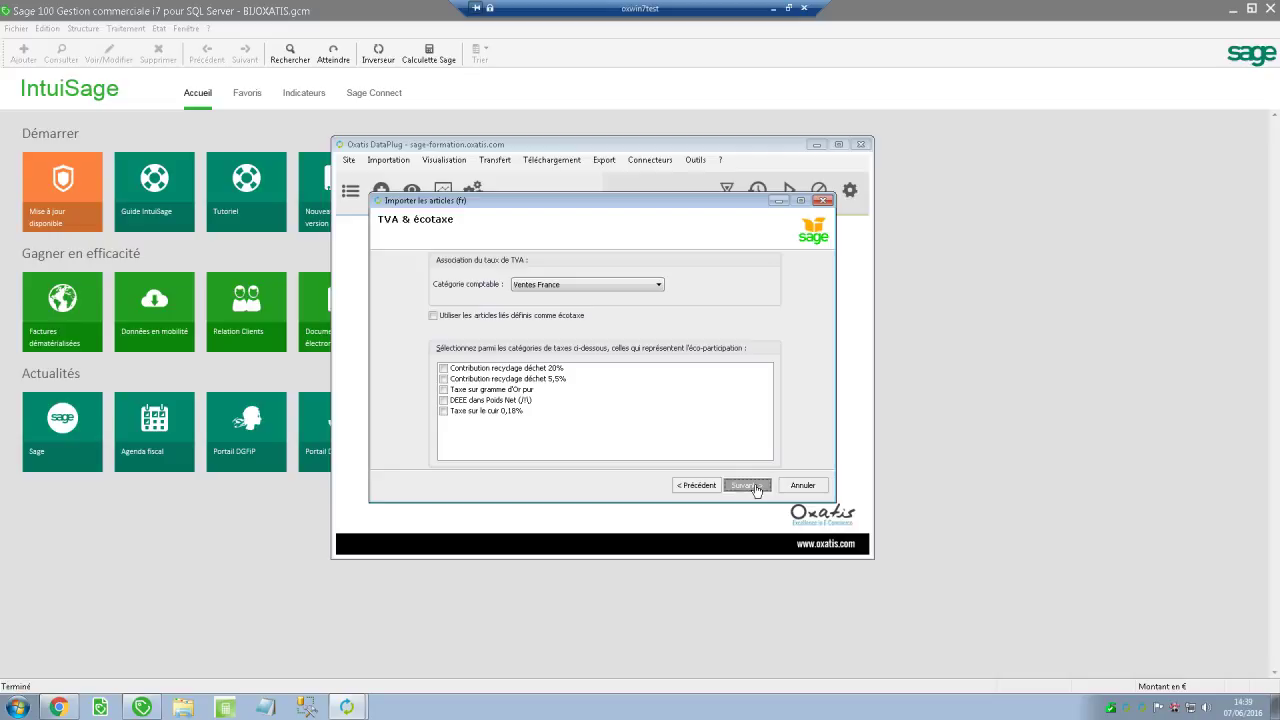
click(757, 487)
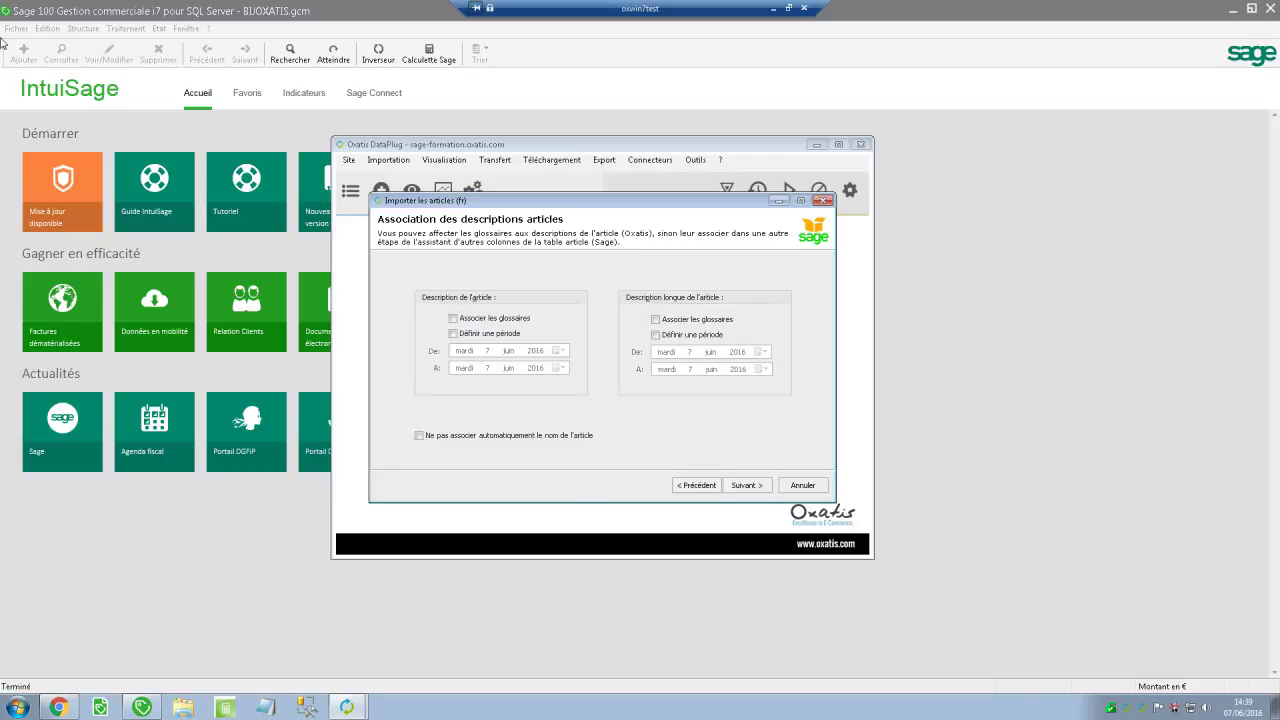
Step: Switch to Sage 100 Gestion commerciale and examine article BAAR01's customer prices, parameters and glossary entries
click(83, 28)
click(98, 62)
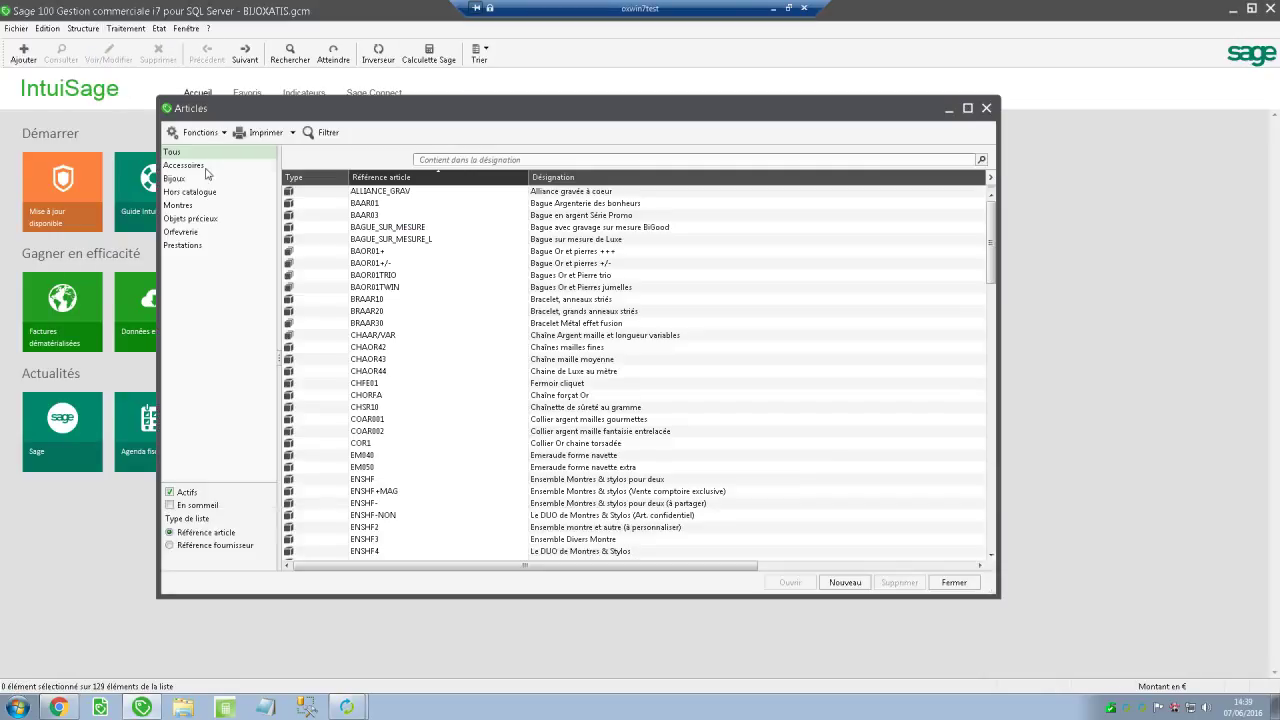
double_click(372, 203)
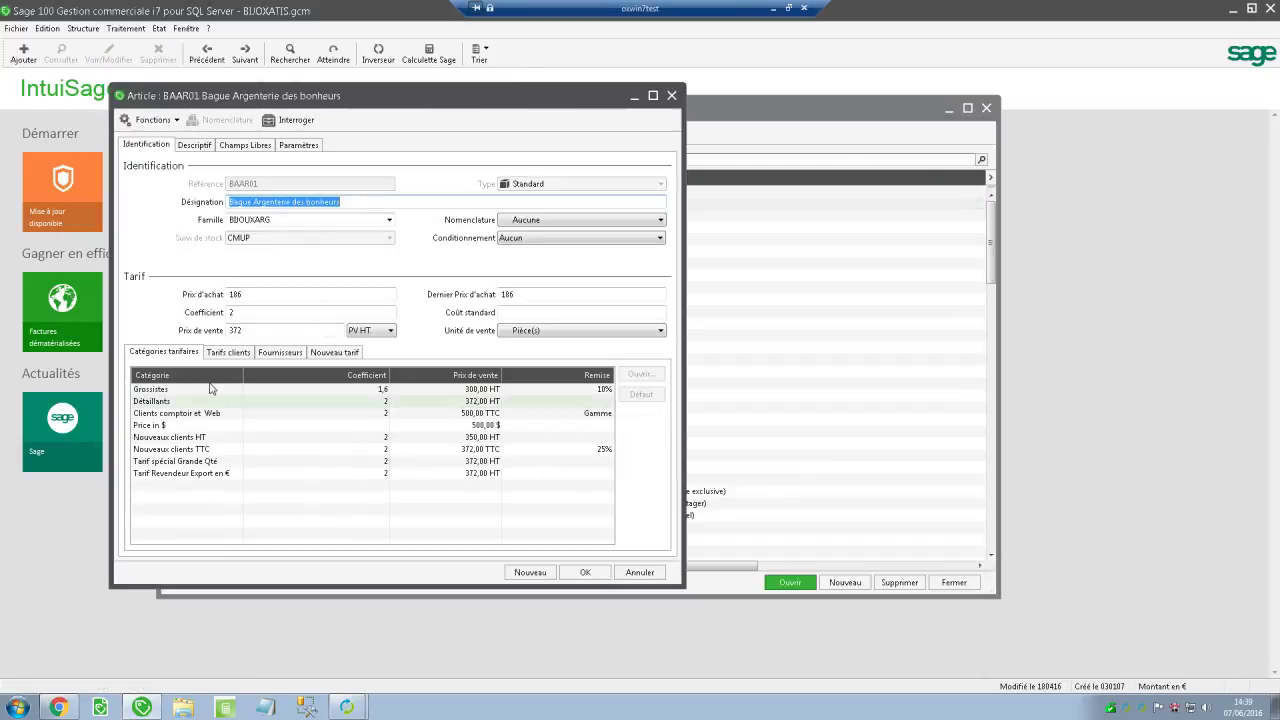
click(229, 352)
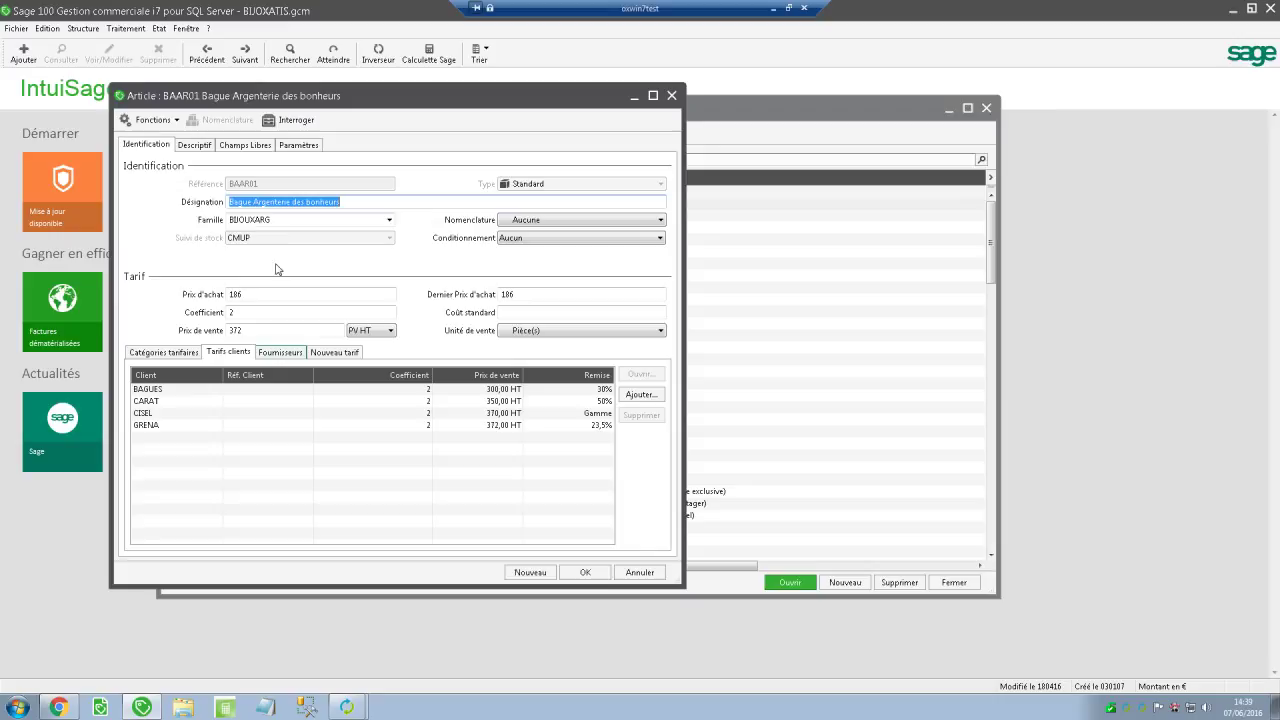
click(298, 145)
click(194, 145)
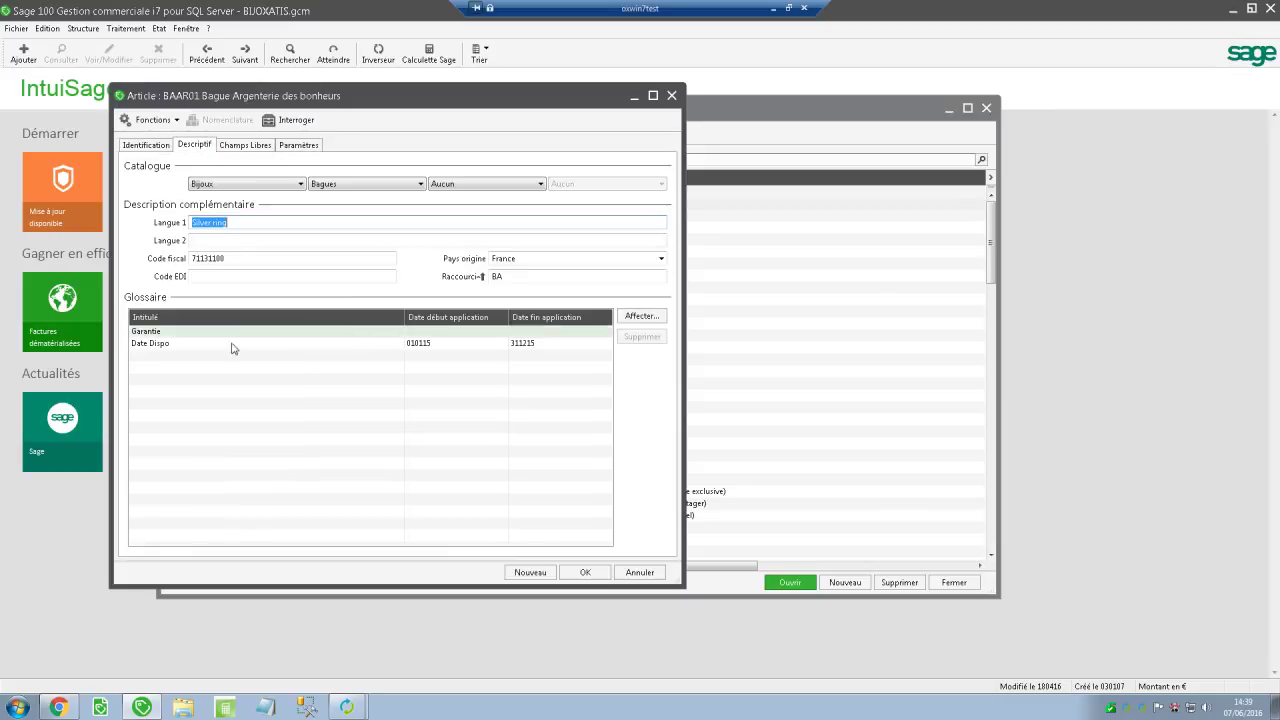
click(187, 345)
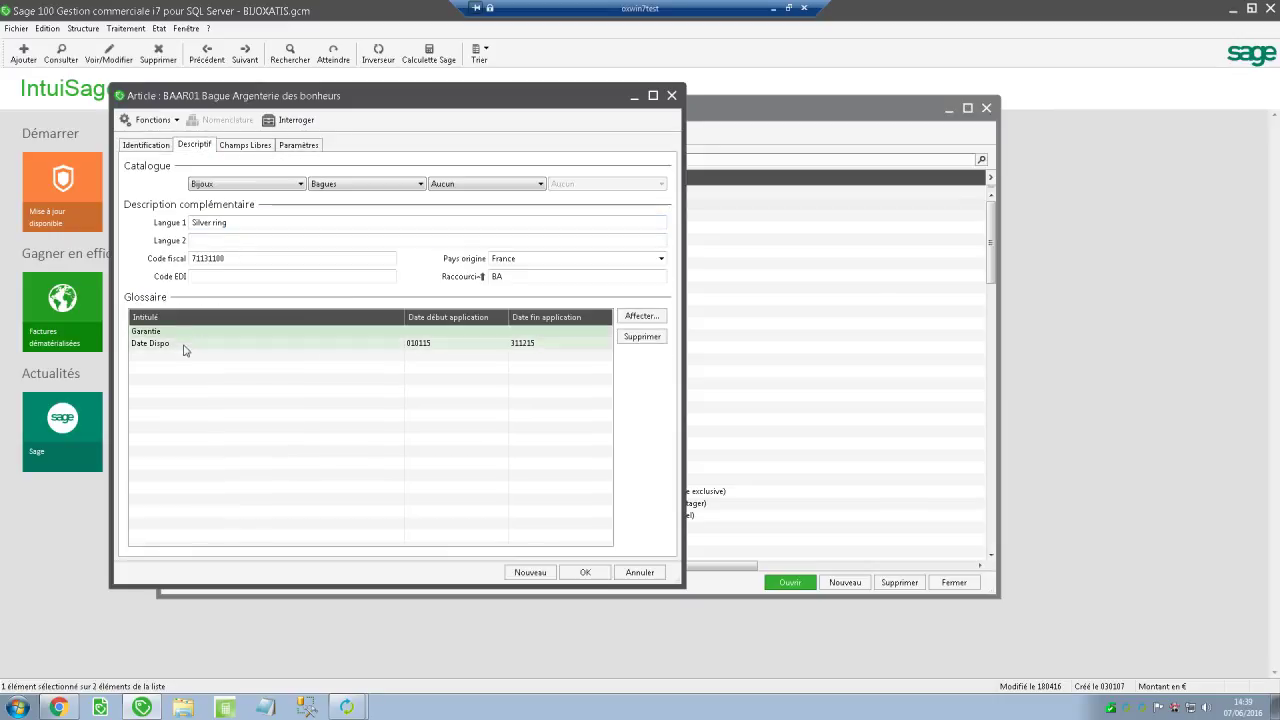
click(141, 144)
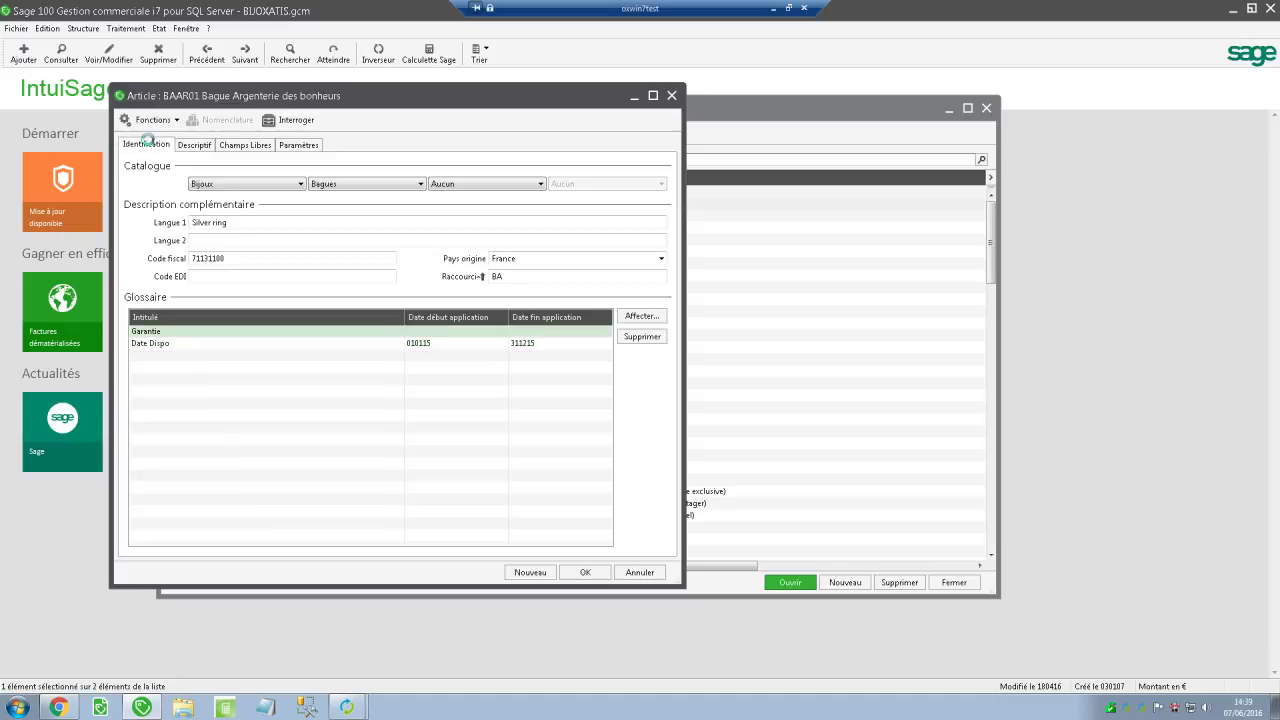
click(634, 96)
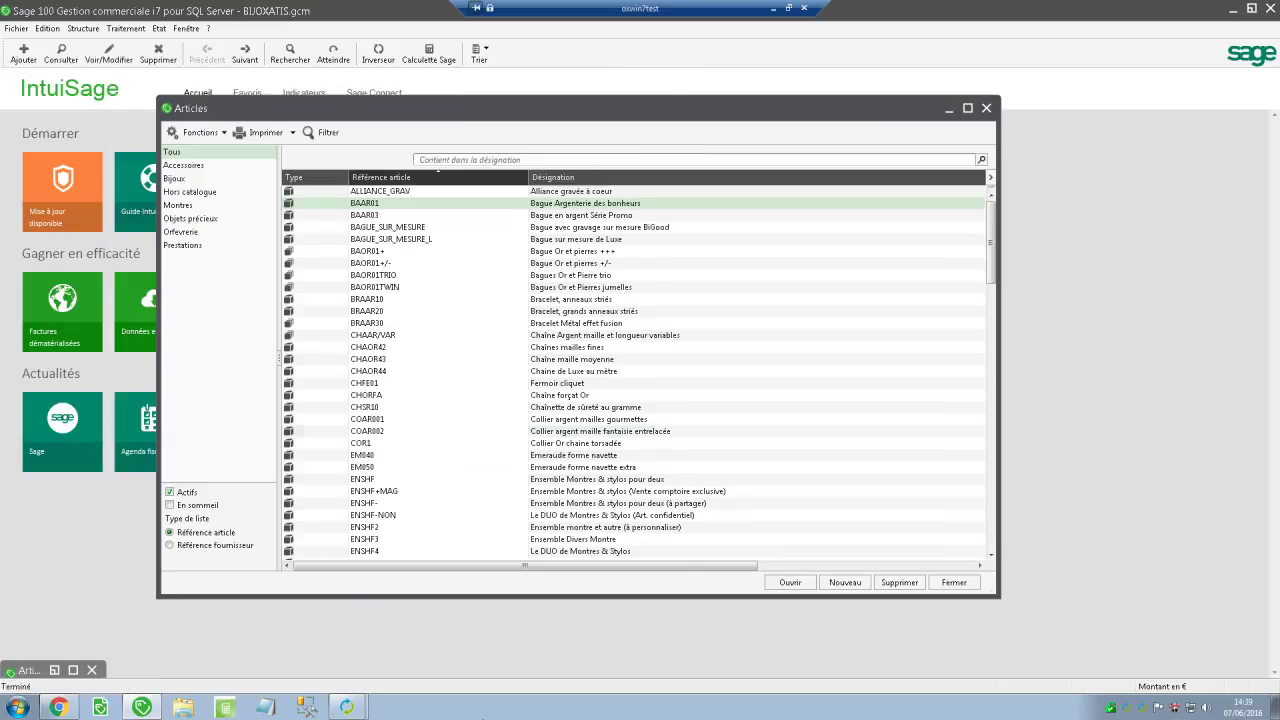
Step: Switch back to the Oxatis DataPlug article import and associate the glossaries with the article's long description
click(346, 707)
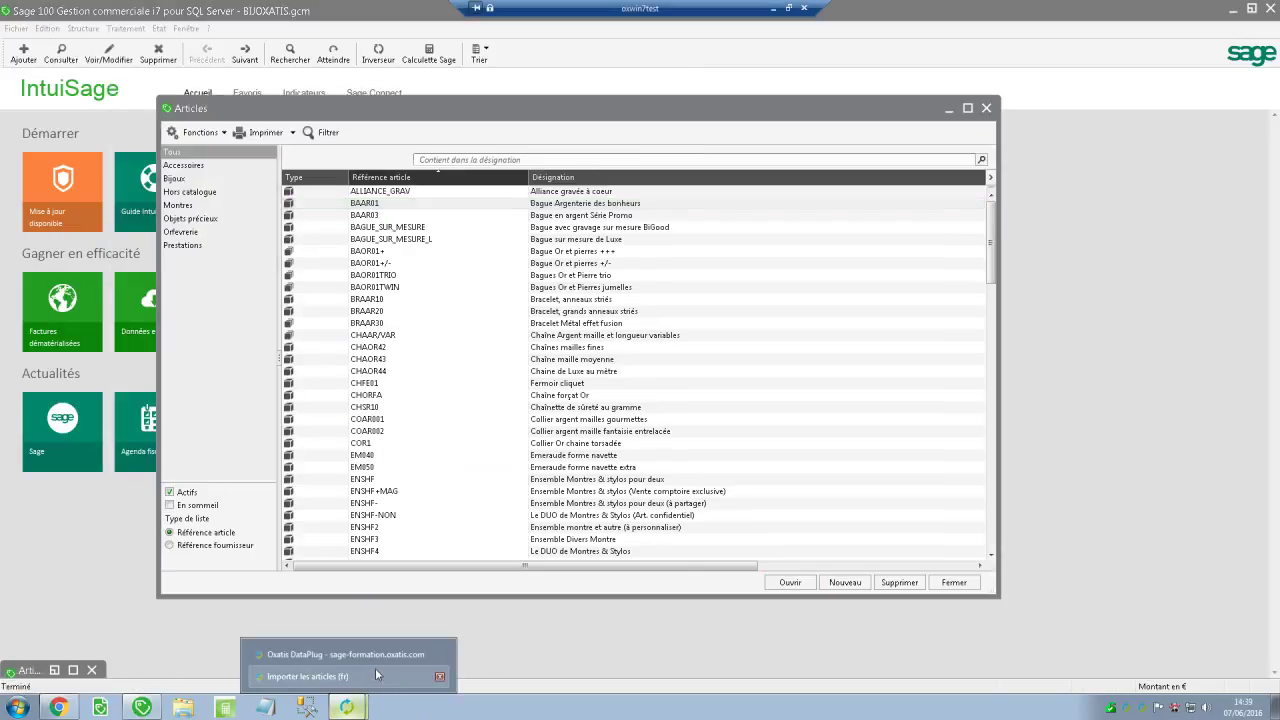
click(377, 677)
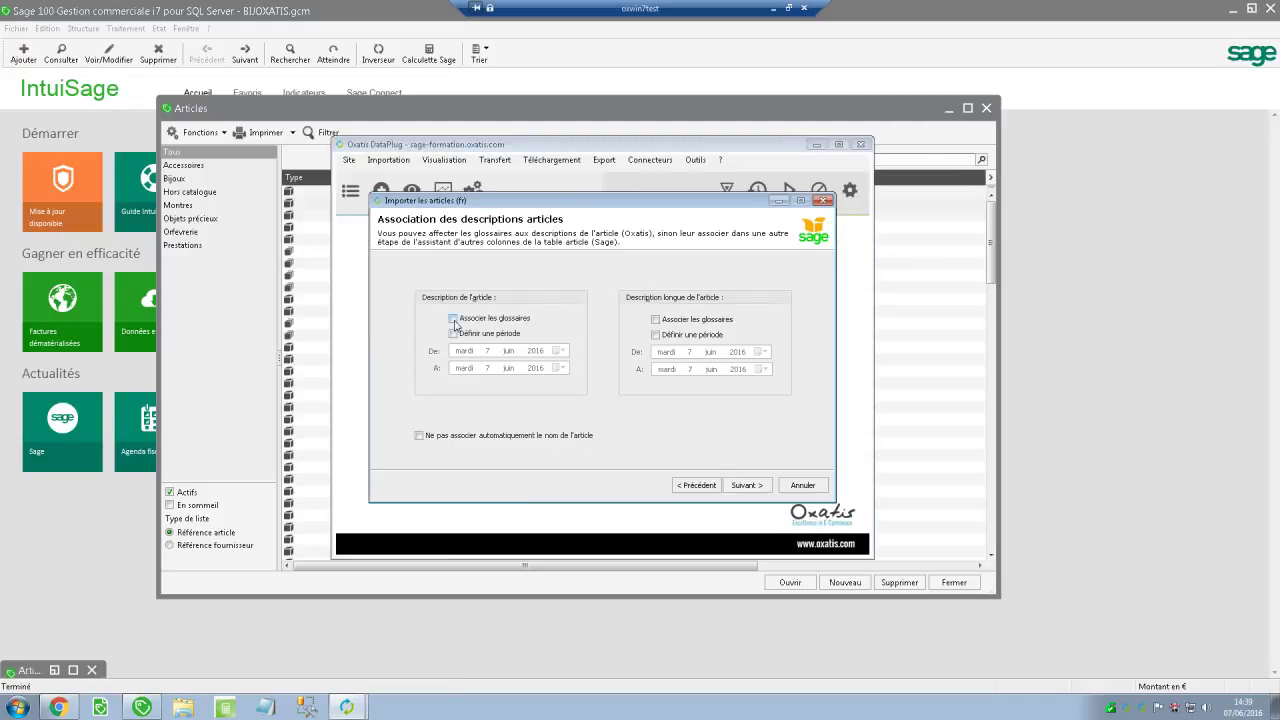
click(656, 320)
click(730, 490)
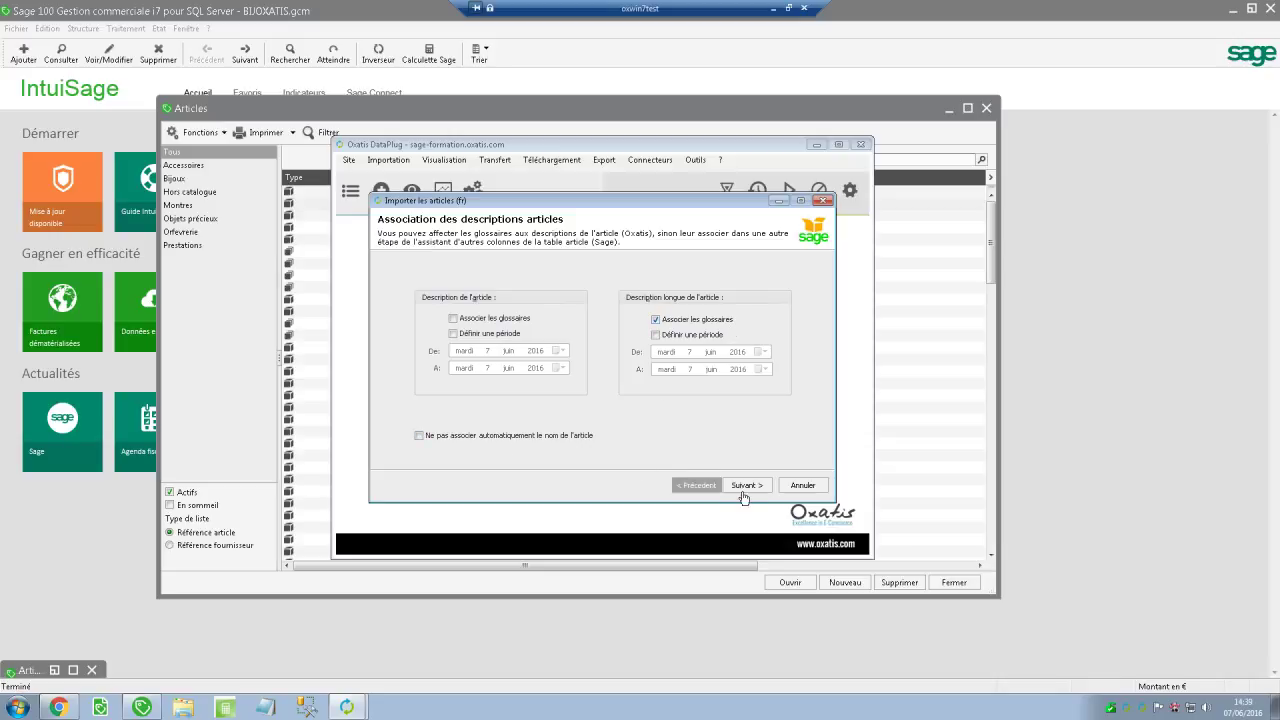
Step: Enable image import, try the Image non générée and Taille fixe resizing for the large zoom image, and settle on Garder les proportions
click(445, 261)
click(606, 305)
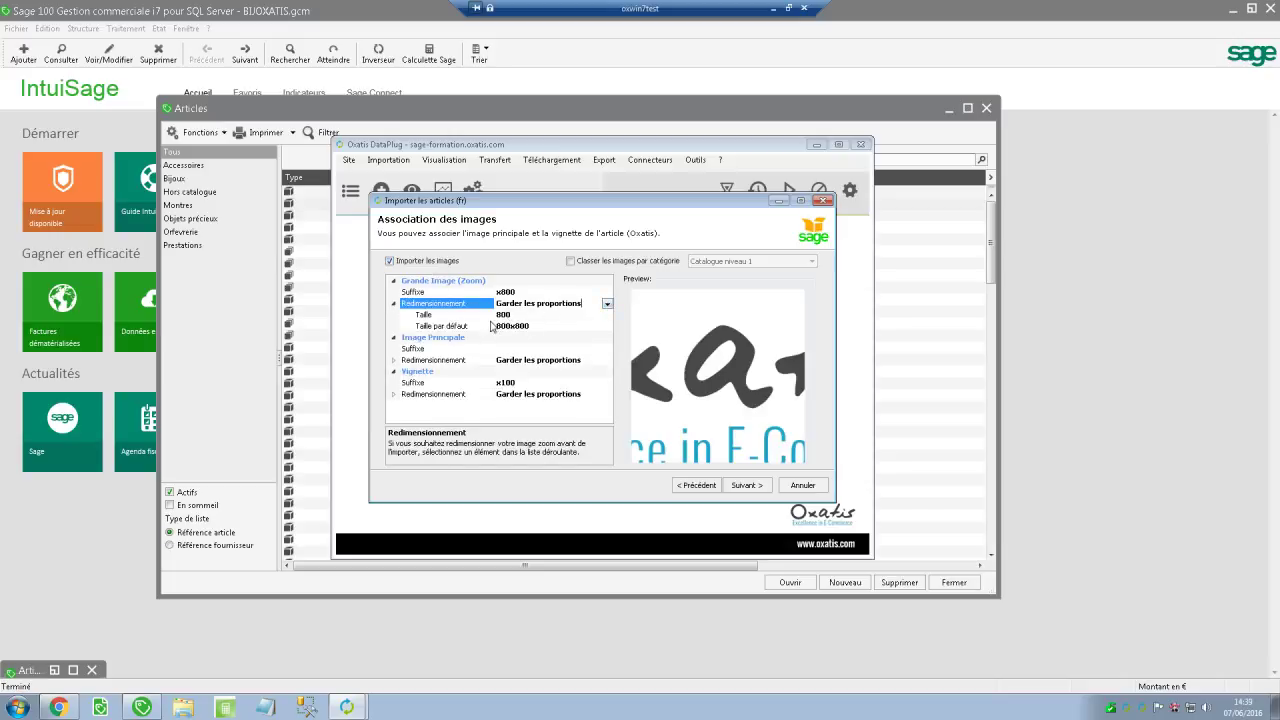
click(607, 304)
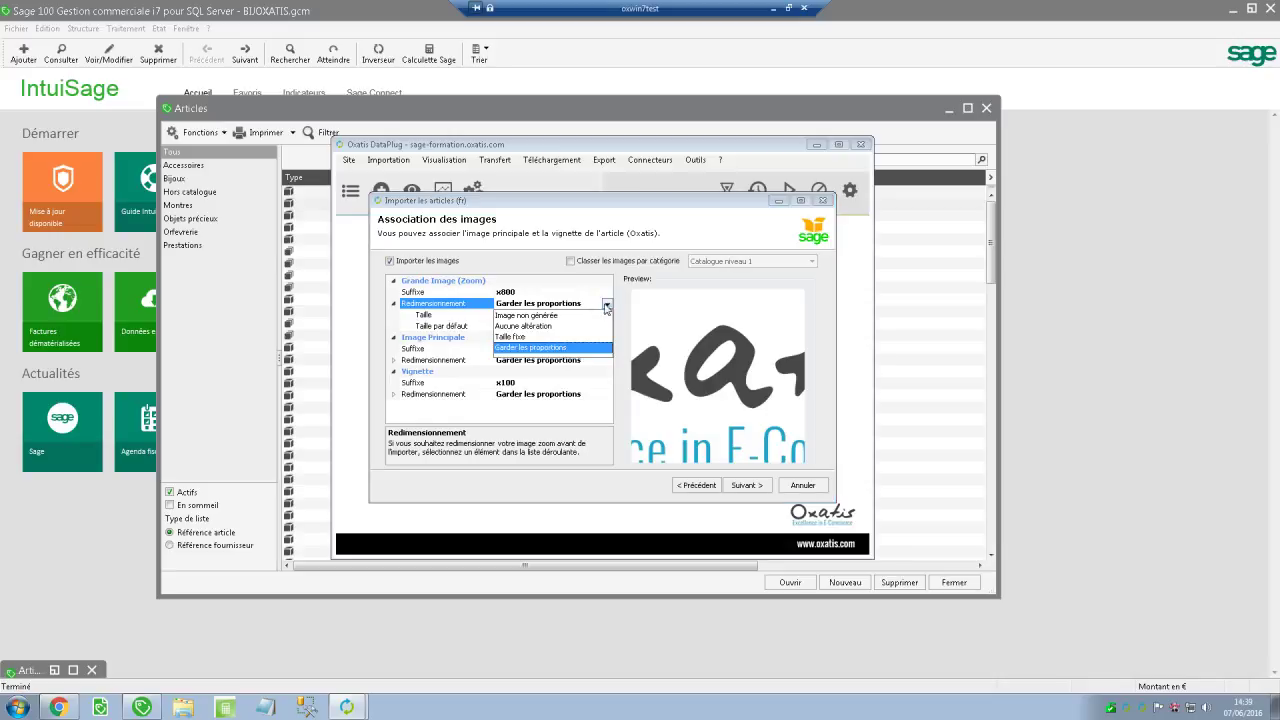
click(530, 315)
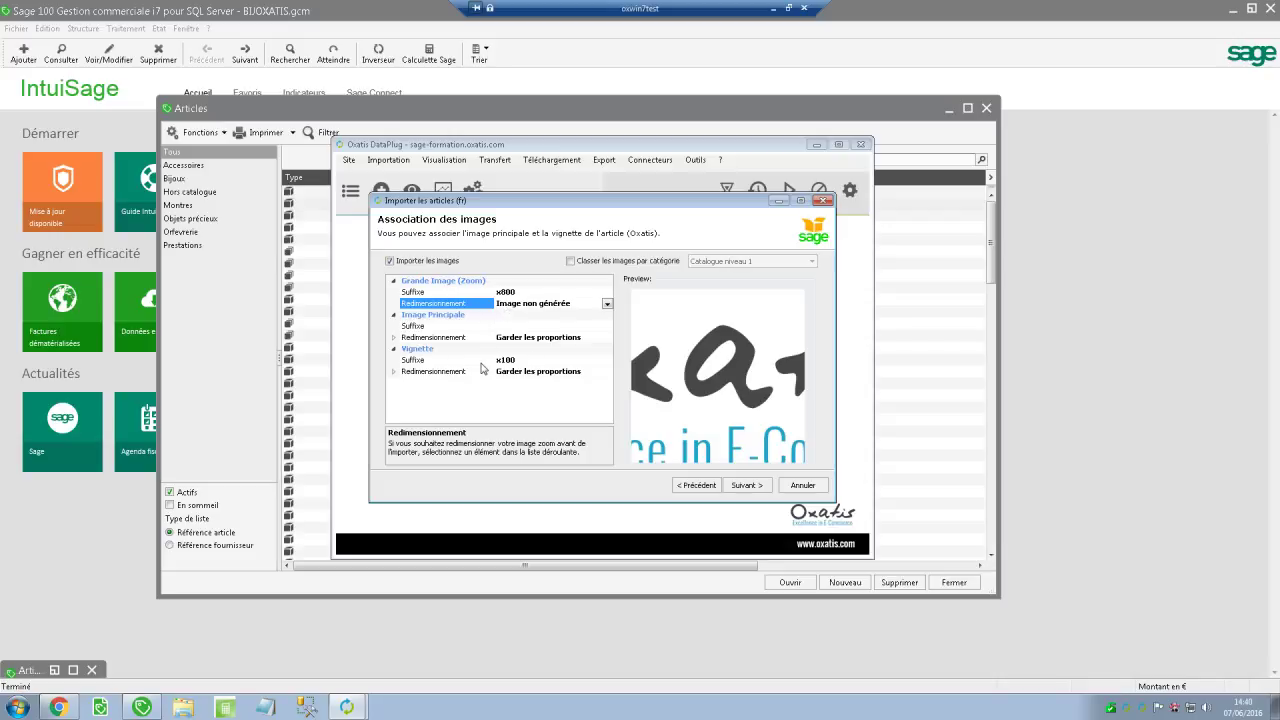
click(607, 304)
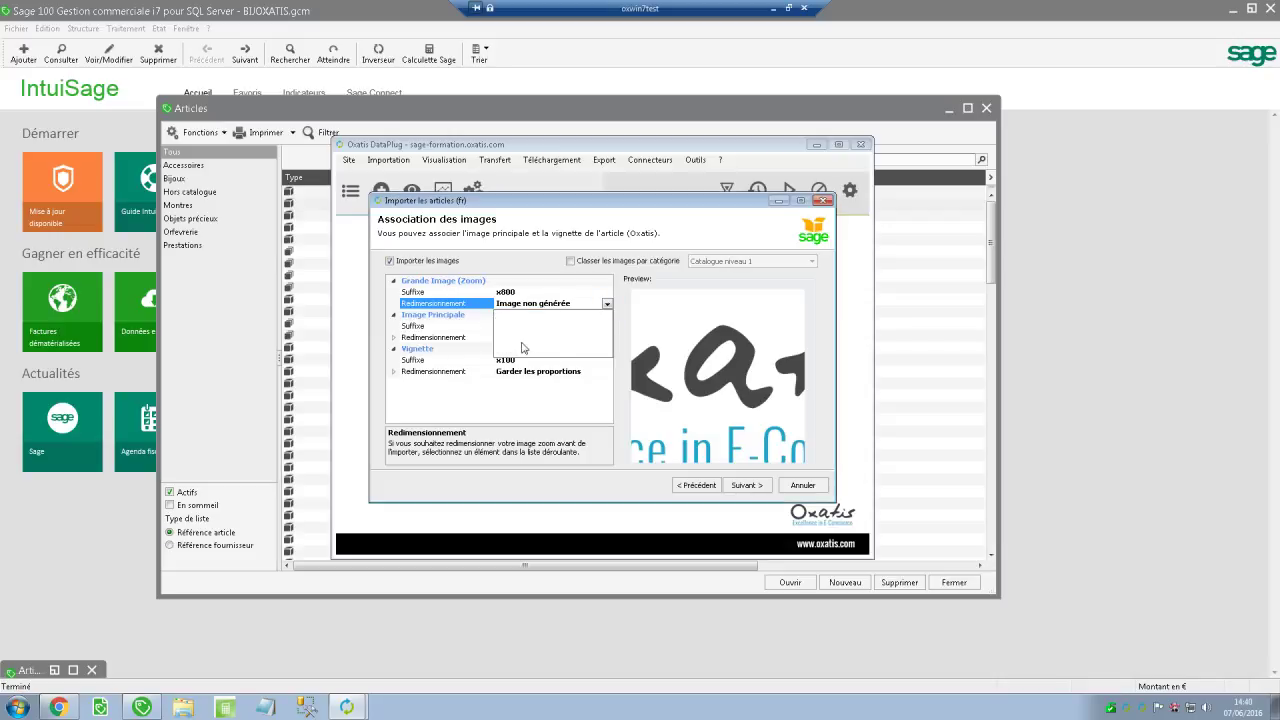
click(513, 339)
click(607, 304)
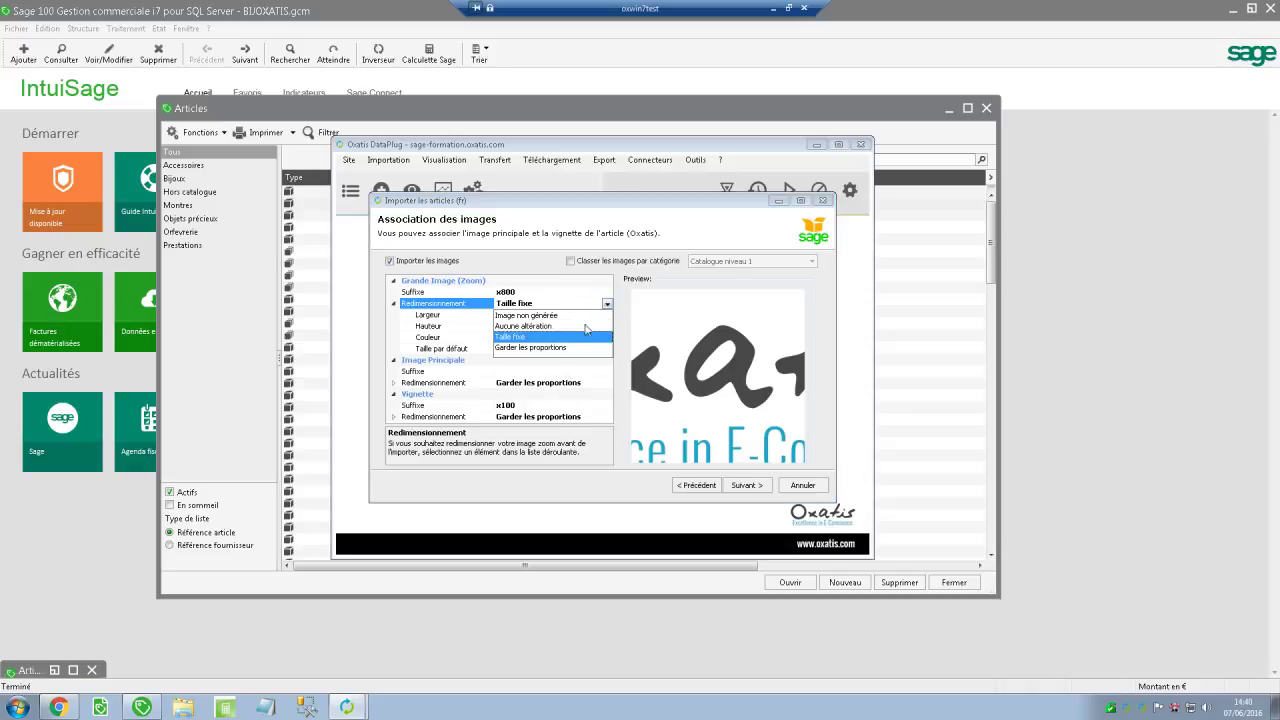
click(555, 348)
click(745, 487)
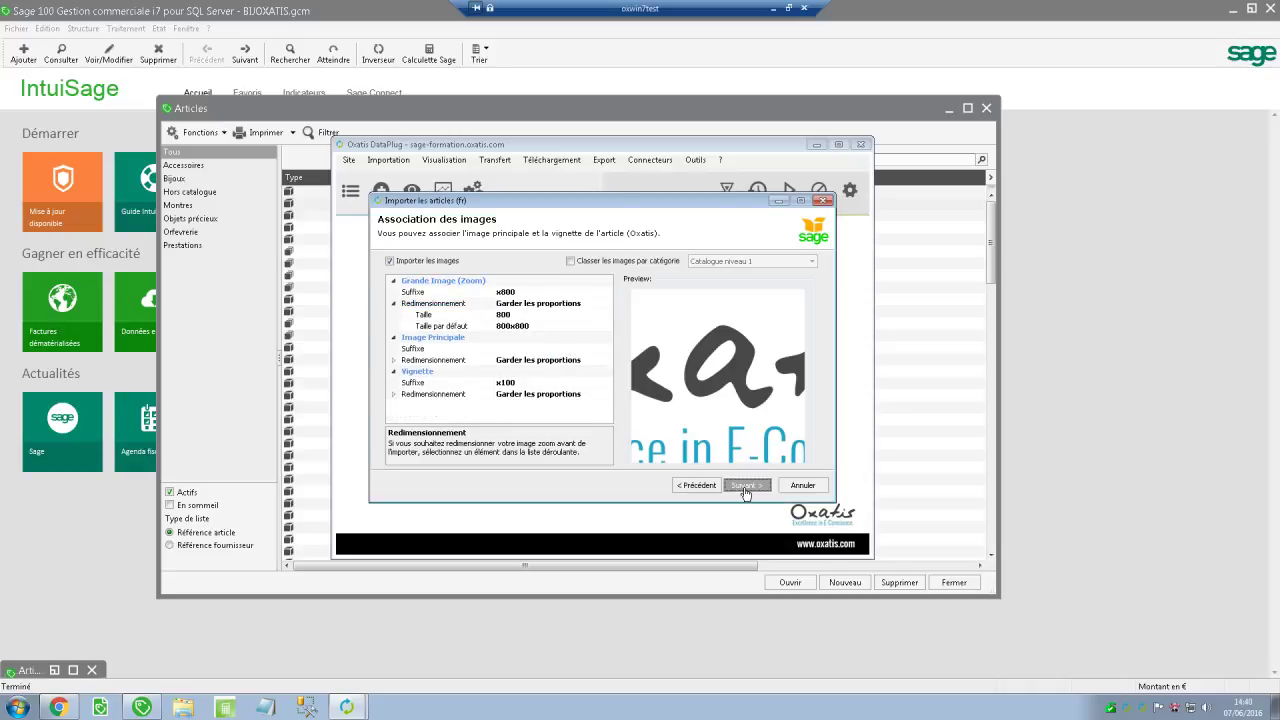
Step: Classify the imported images by category using Catalogue niveau 1 and continue to the unassociated Oxatis fields
click(697, 485)
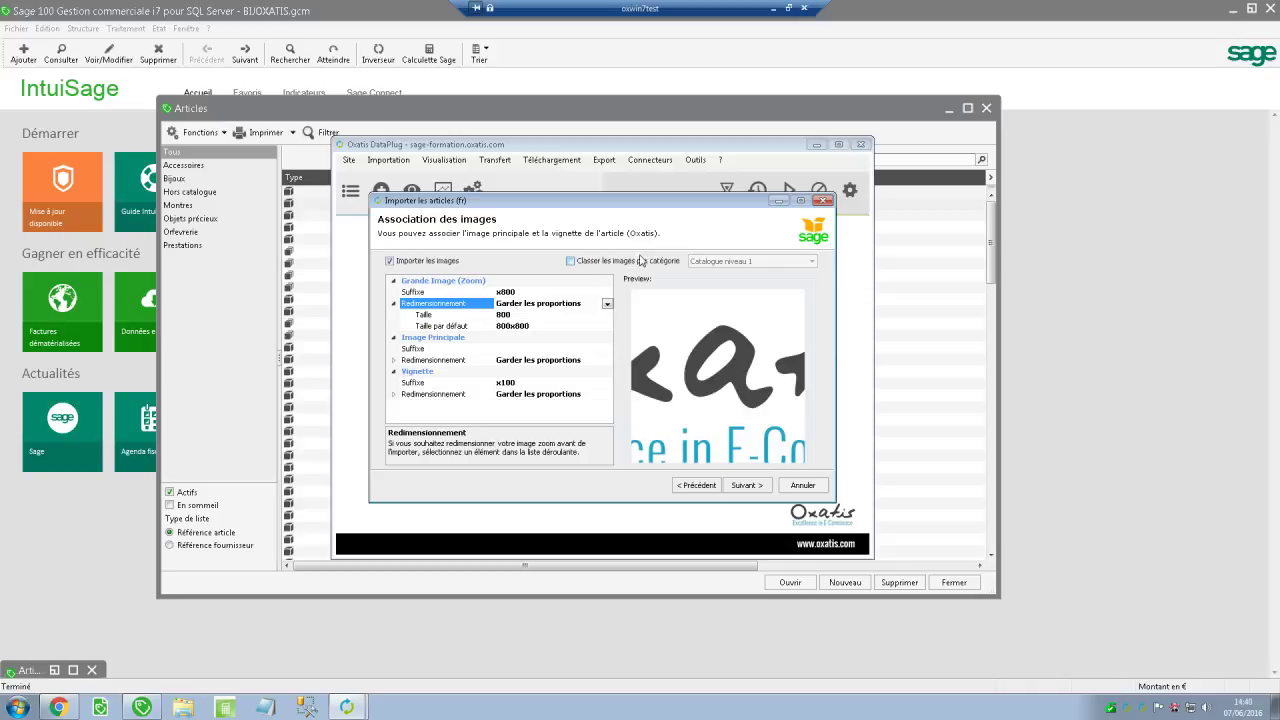
click(573, 262)
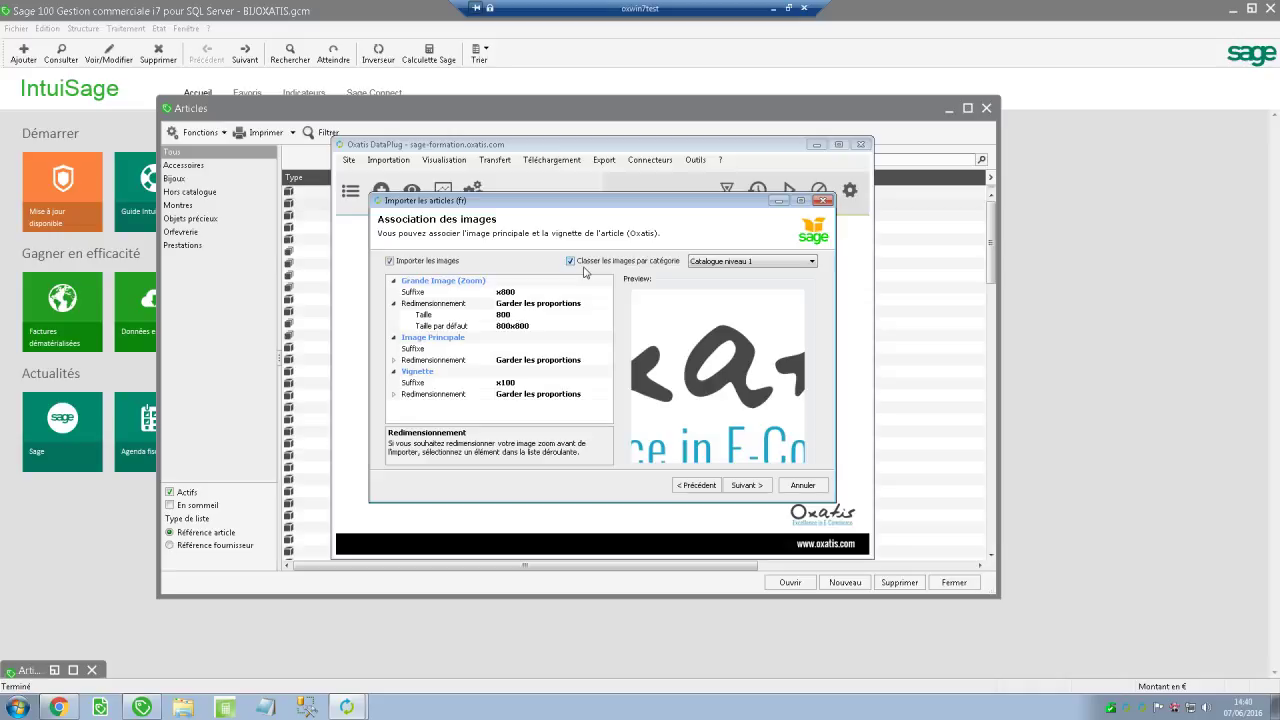
click(752, 488)
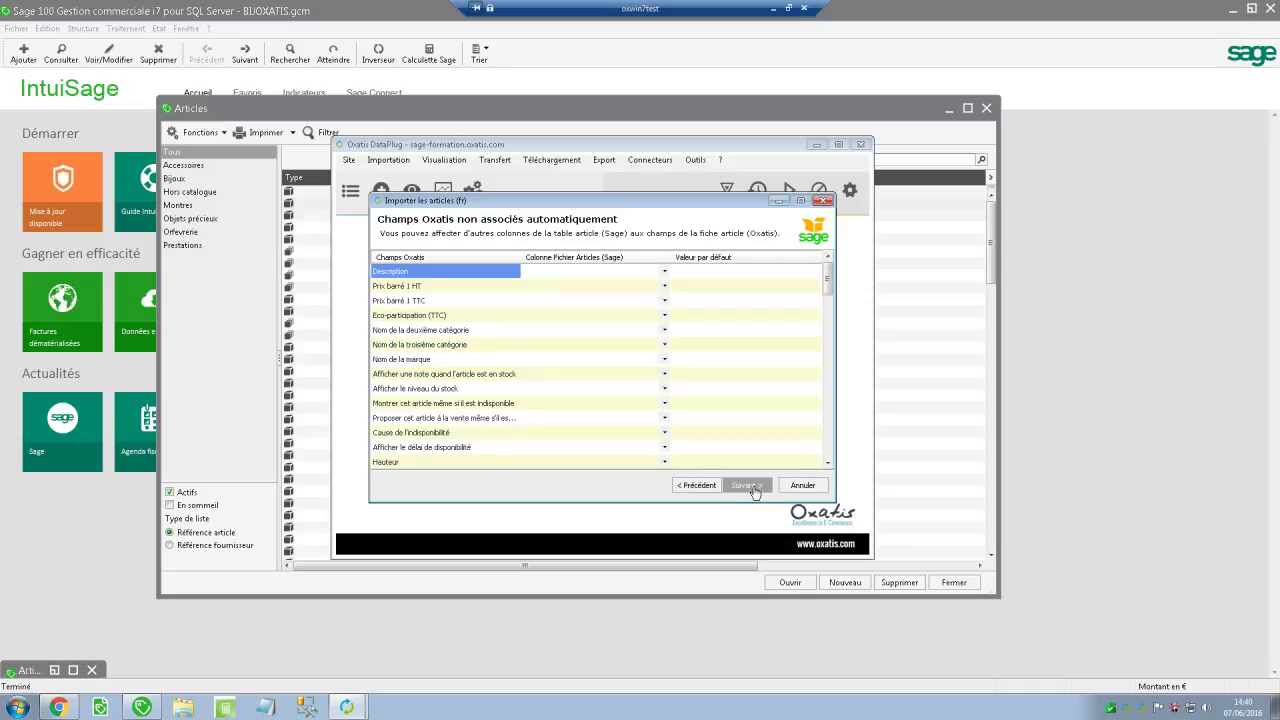
Step: Examine the Sage article columns offered for the Description field, leaving it without an association
click(666, 273)
click(665, 272)
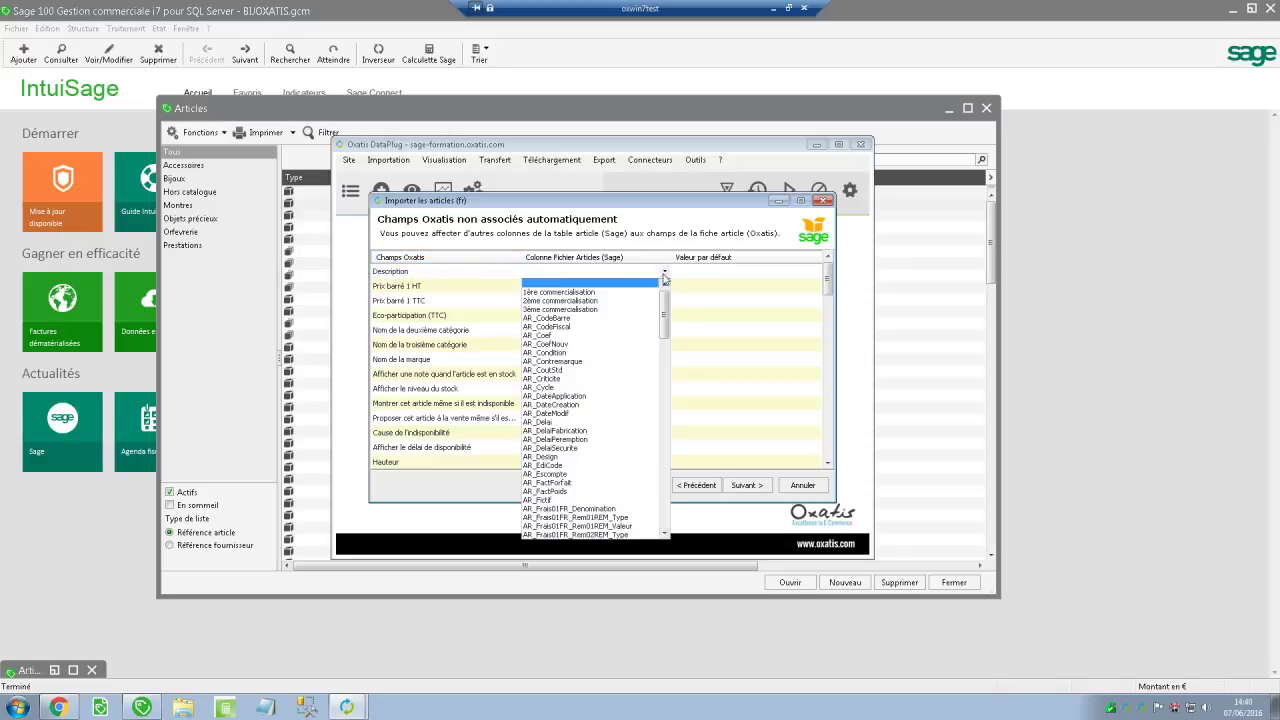
drag(663, 307, 663, 369)
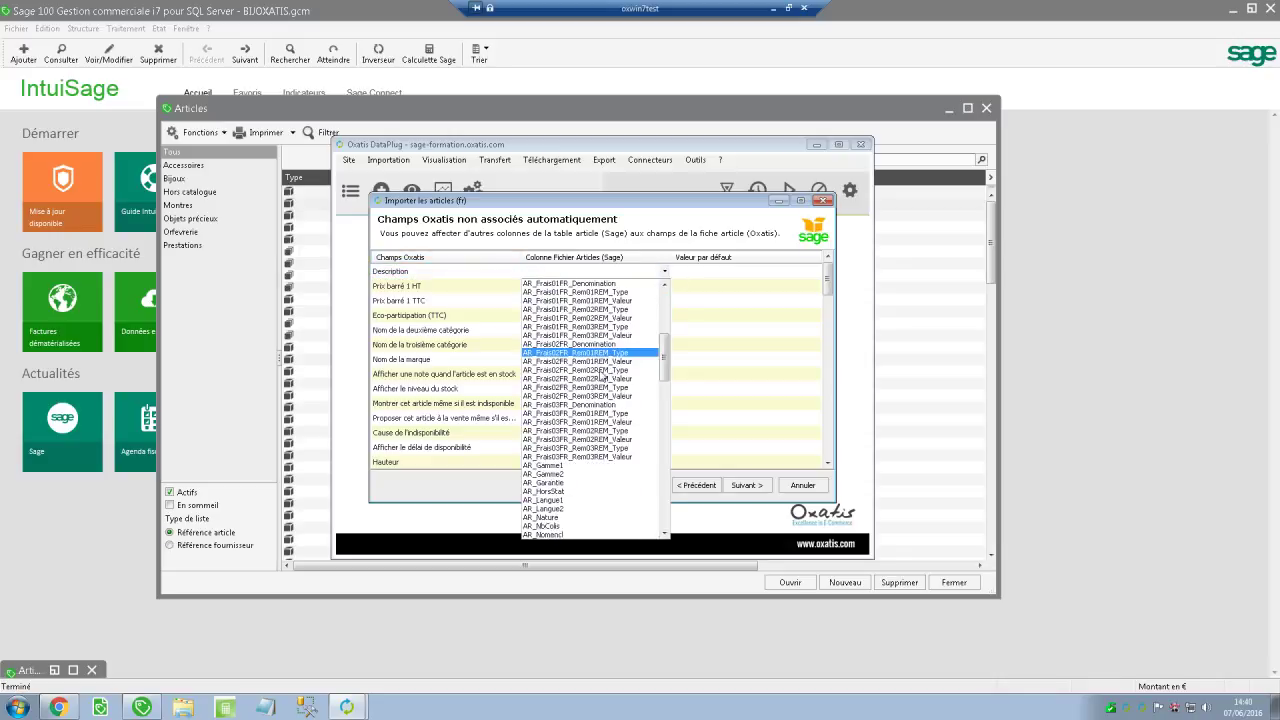
scroll(592, 438, down, 5)
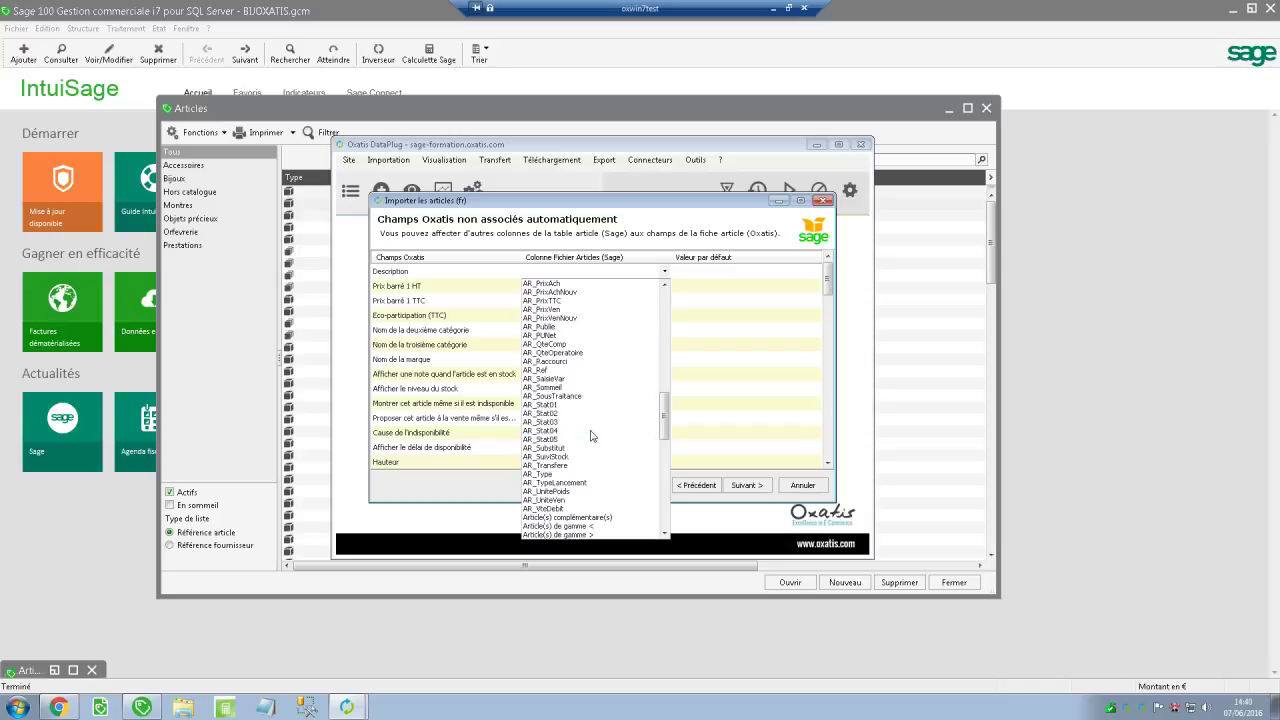
drag(663, 424, 655, 519)
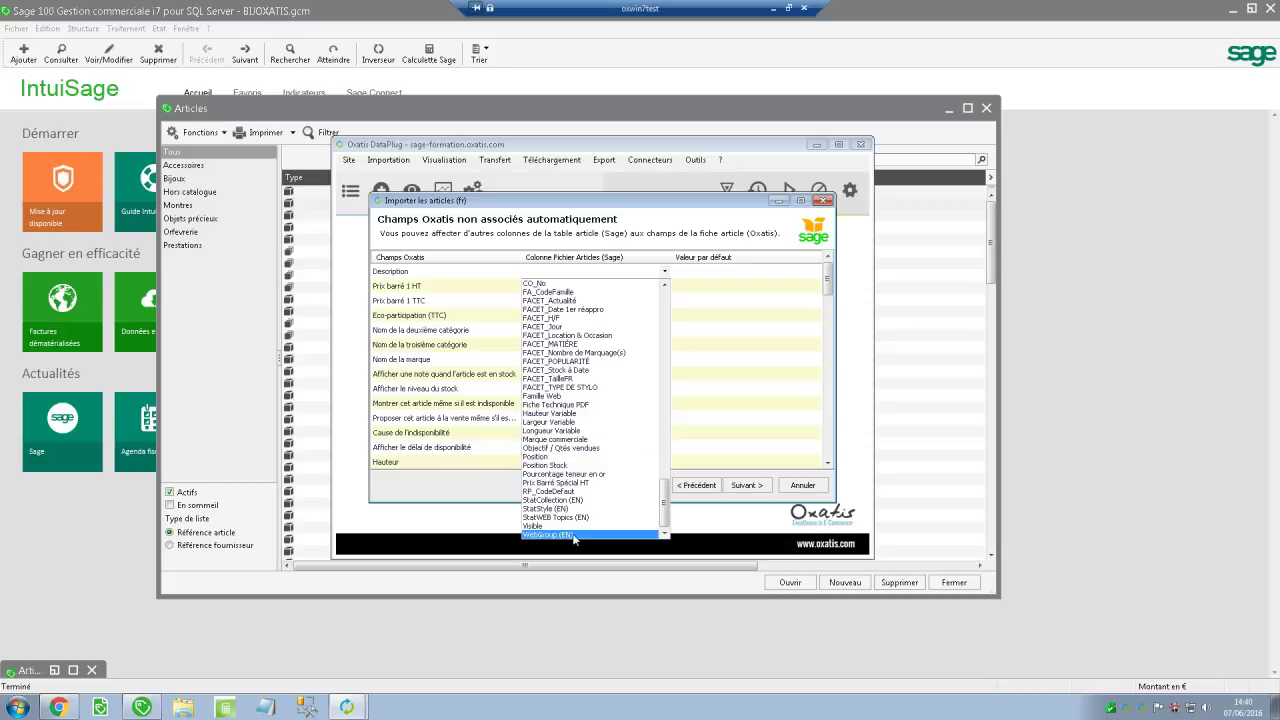
click(796, 488)
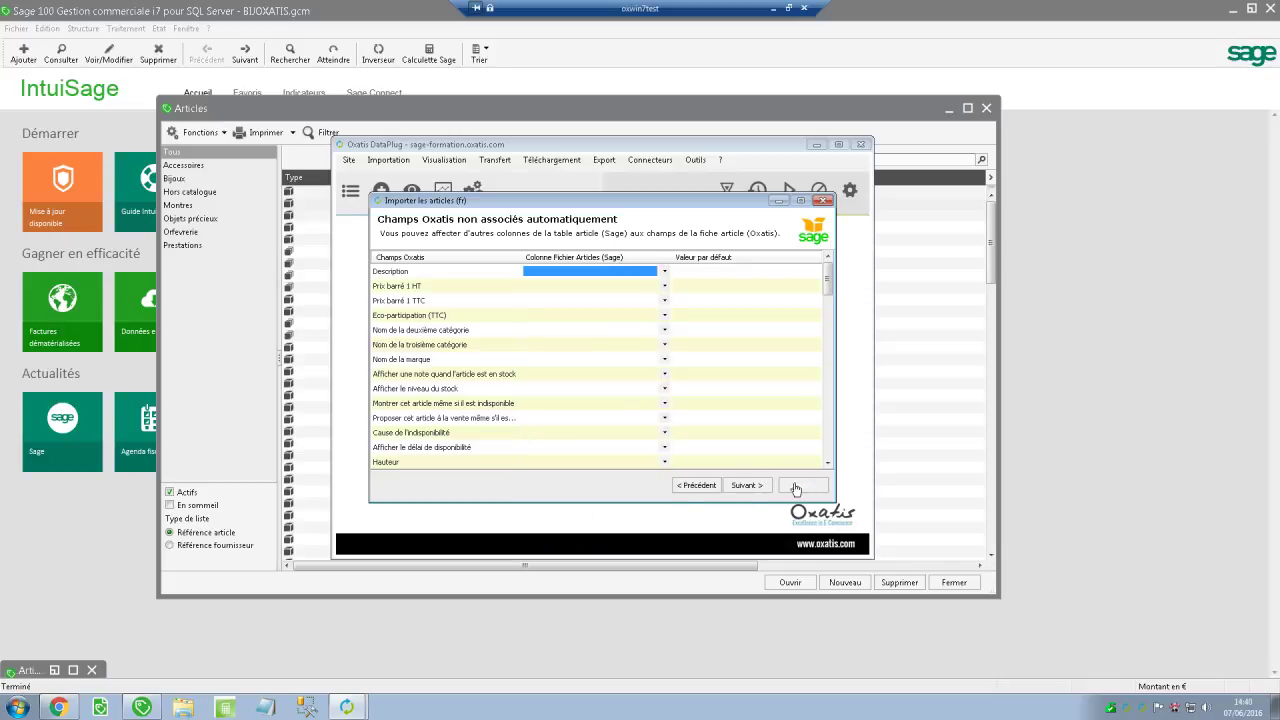
Step: Set default values of 1 for showing the in-stock note, stock level and unavailable articles, and 0 for selling unavailable articles
click(689, 375)
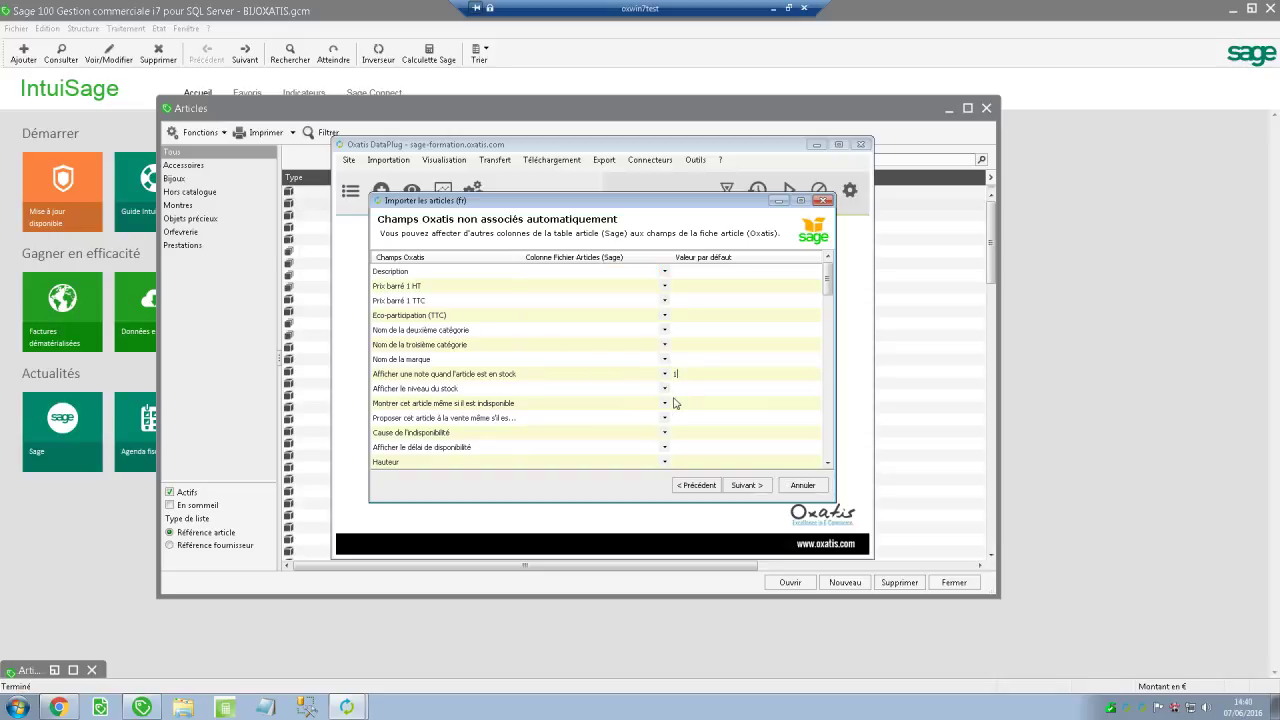
click(680, 390)
click(688, 403)
click(687, 403)
click(682, 415)
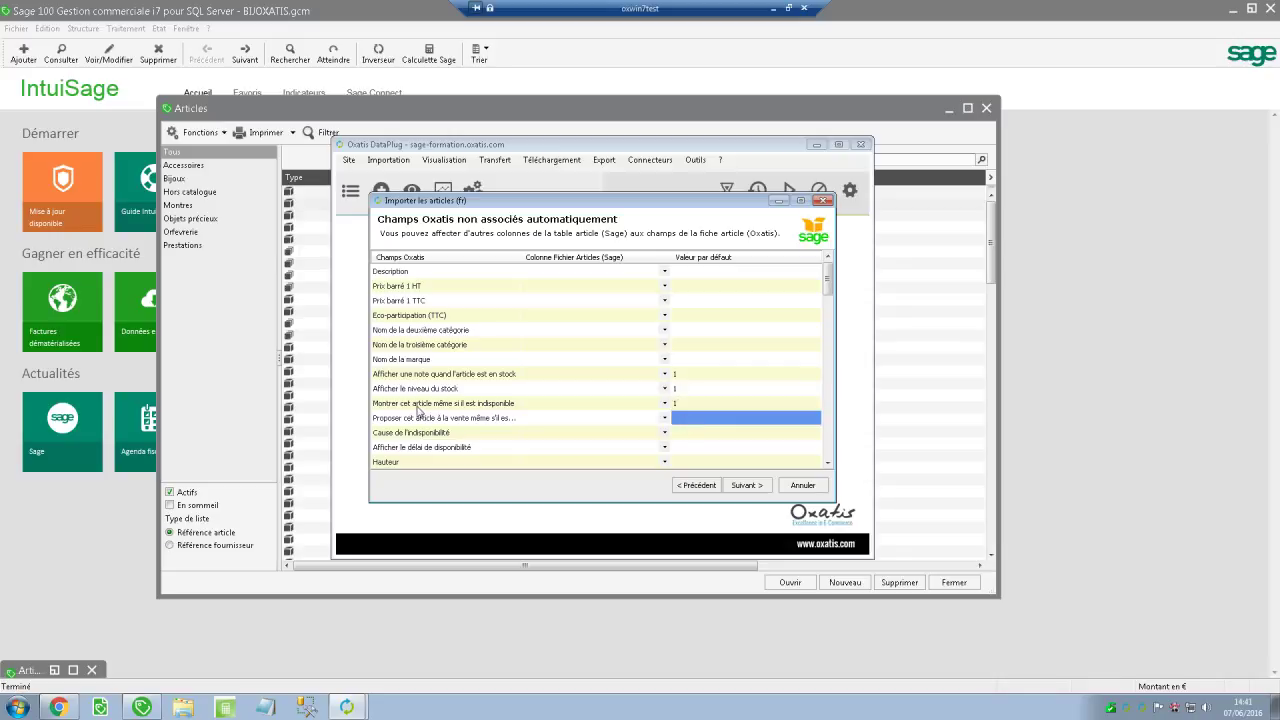
click(683, 418)
text(0)
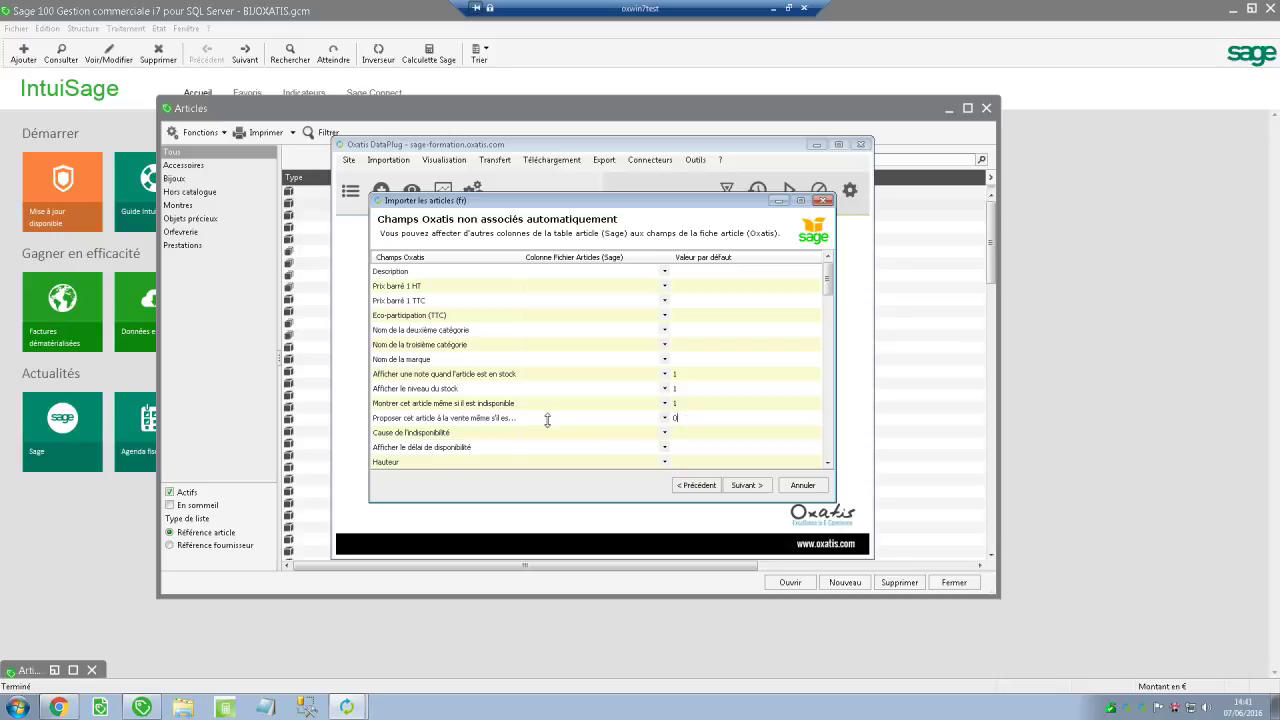
click(520, 419)
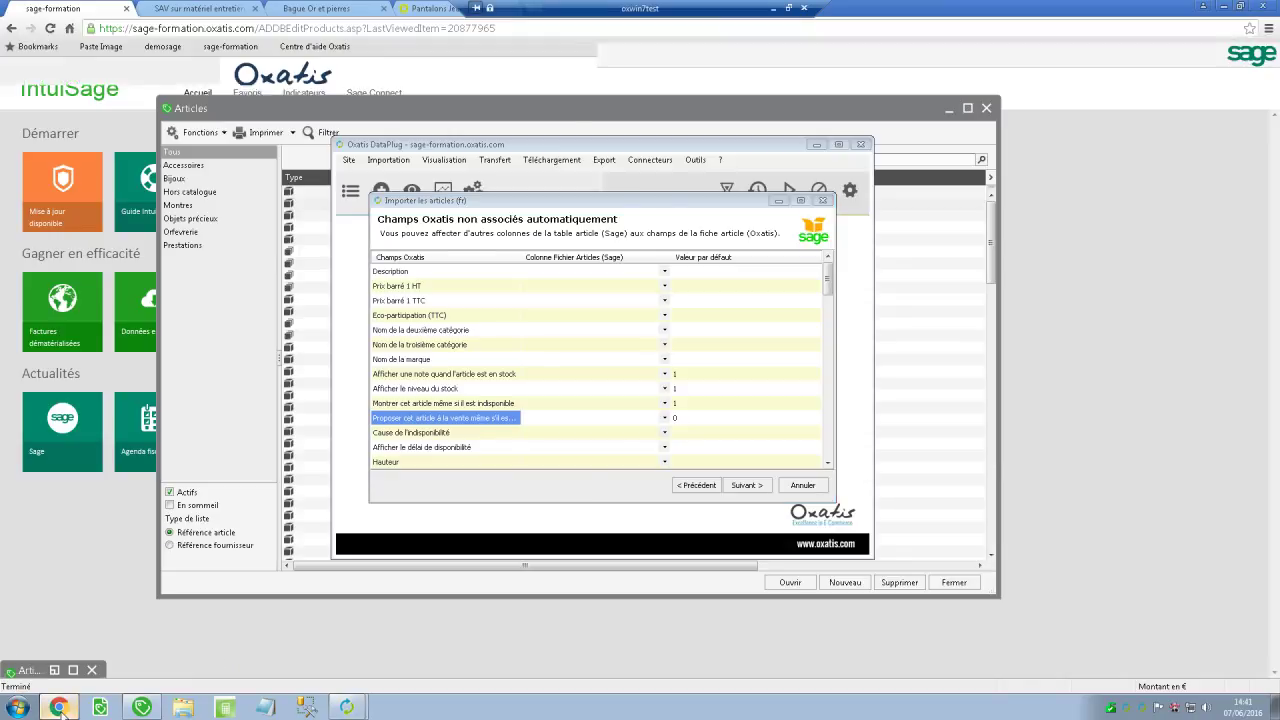
Step: Switch to the Oxatis back office in Chrome, open article _test for modification and try its two stock display options
click(62, 709)
click(979, 347)
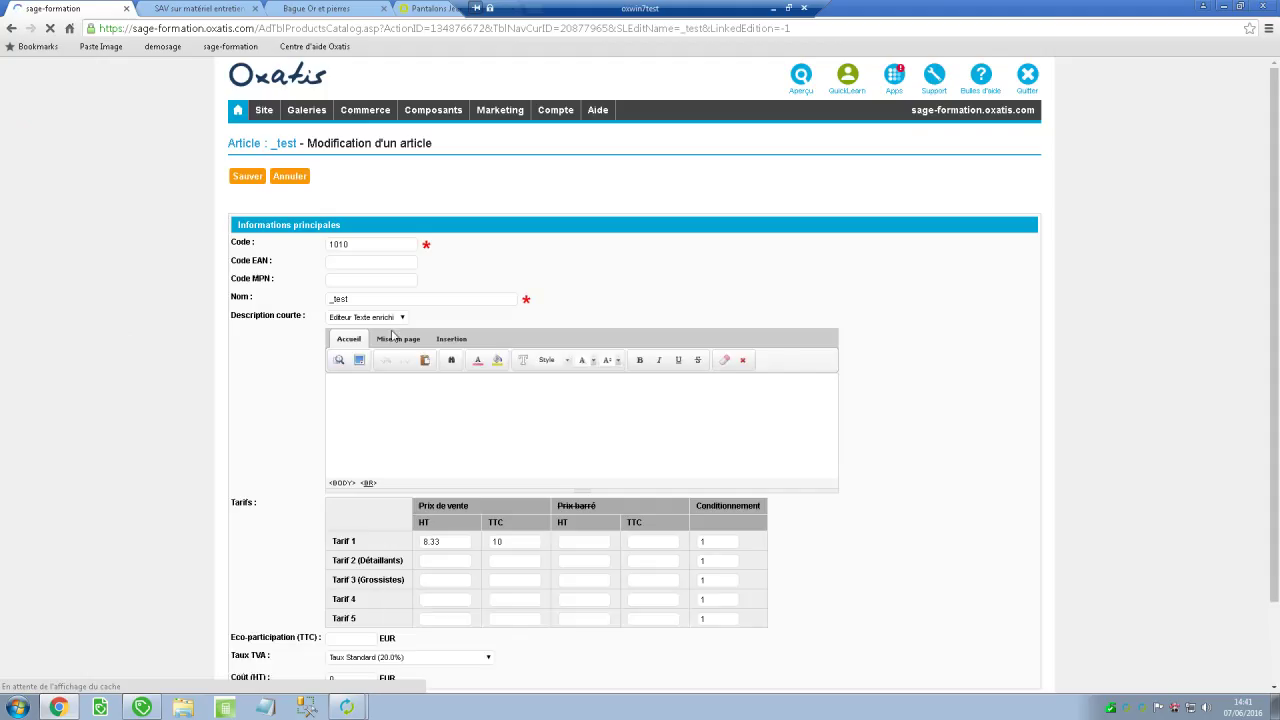
click(381, 226)
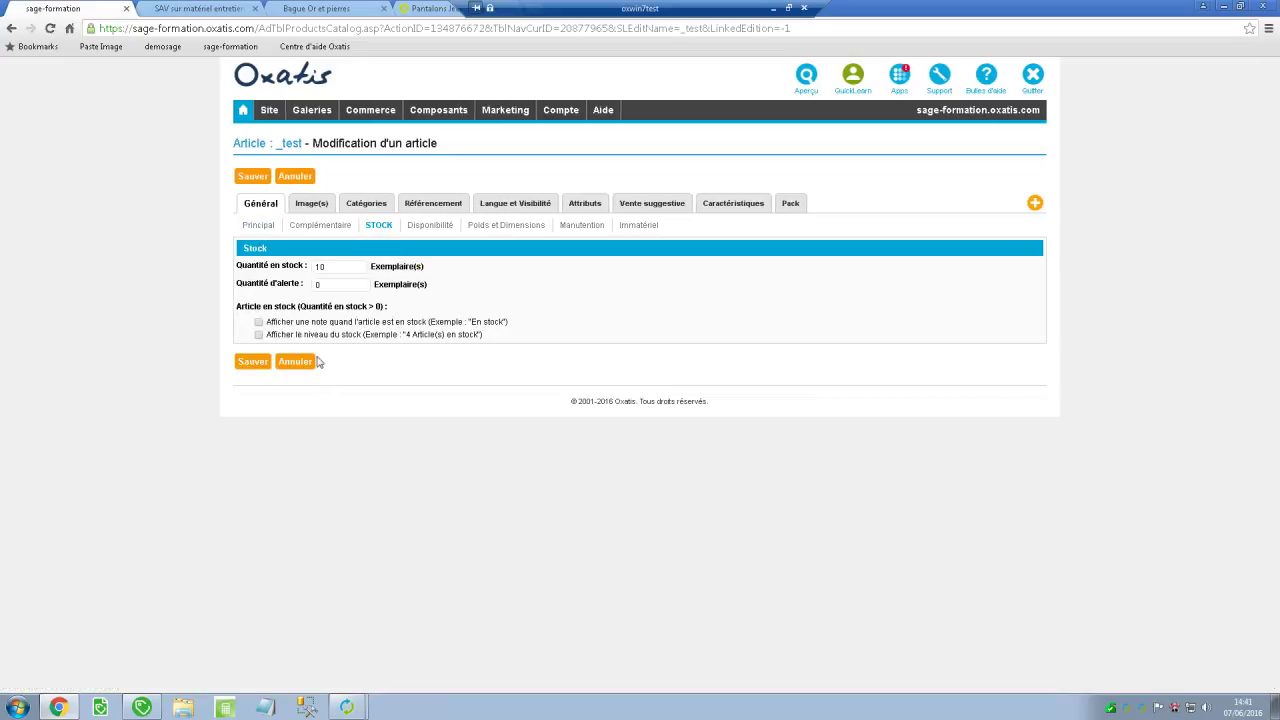
click(287, 329)
click(259, 335)
click(258, 323)
Step: Try article _test's availability options, including showing it when unavailable and Cause #1 for unavailability, and cancel the article modification
click(428, 228)
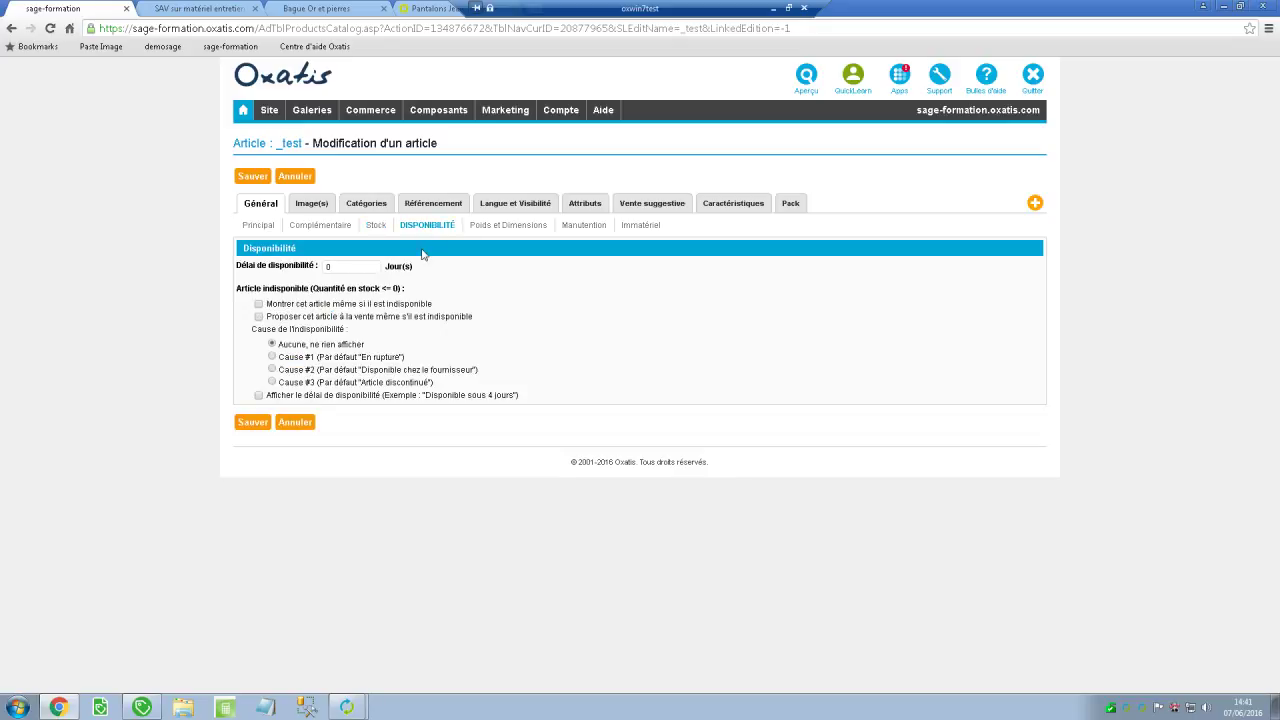
click(259, 304)
click(259, 317)
click(259, 317)
click(272, 357)
click(259, 395)
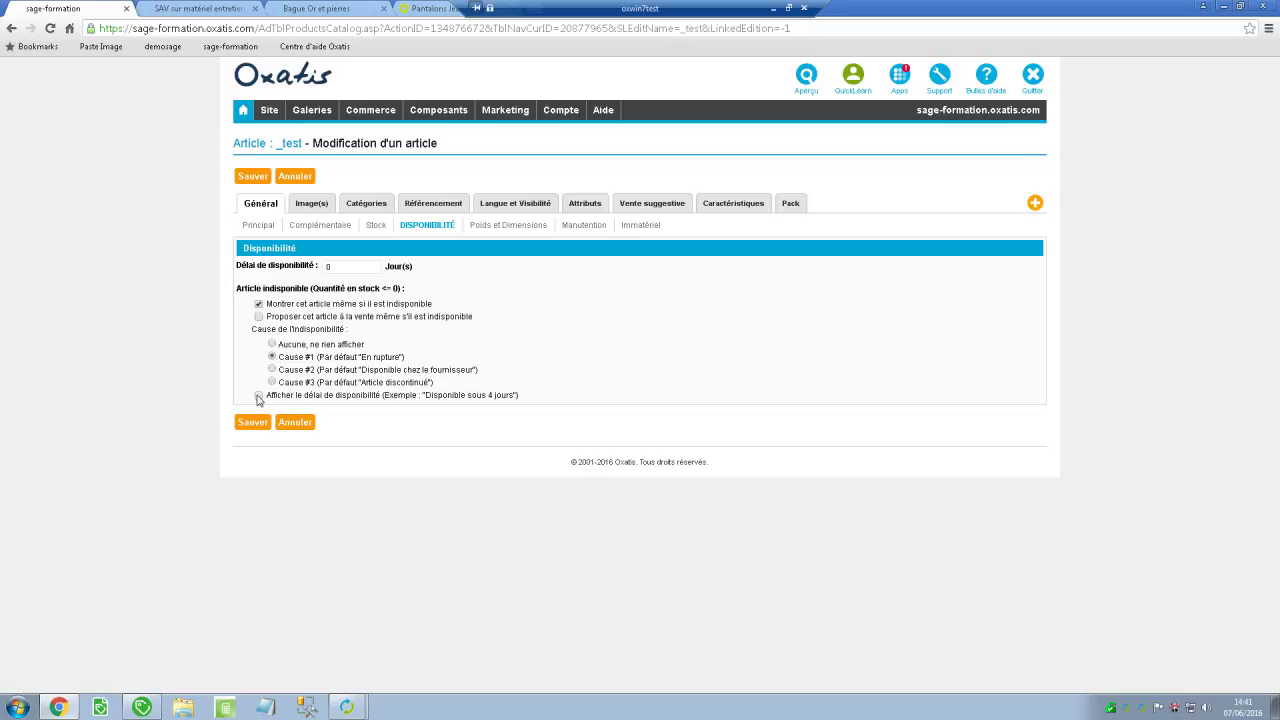
click(345, 266)
click(301, 426)
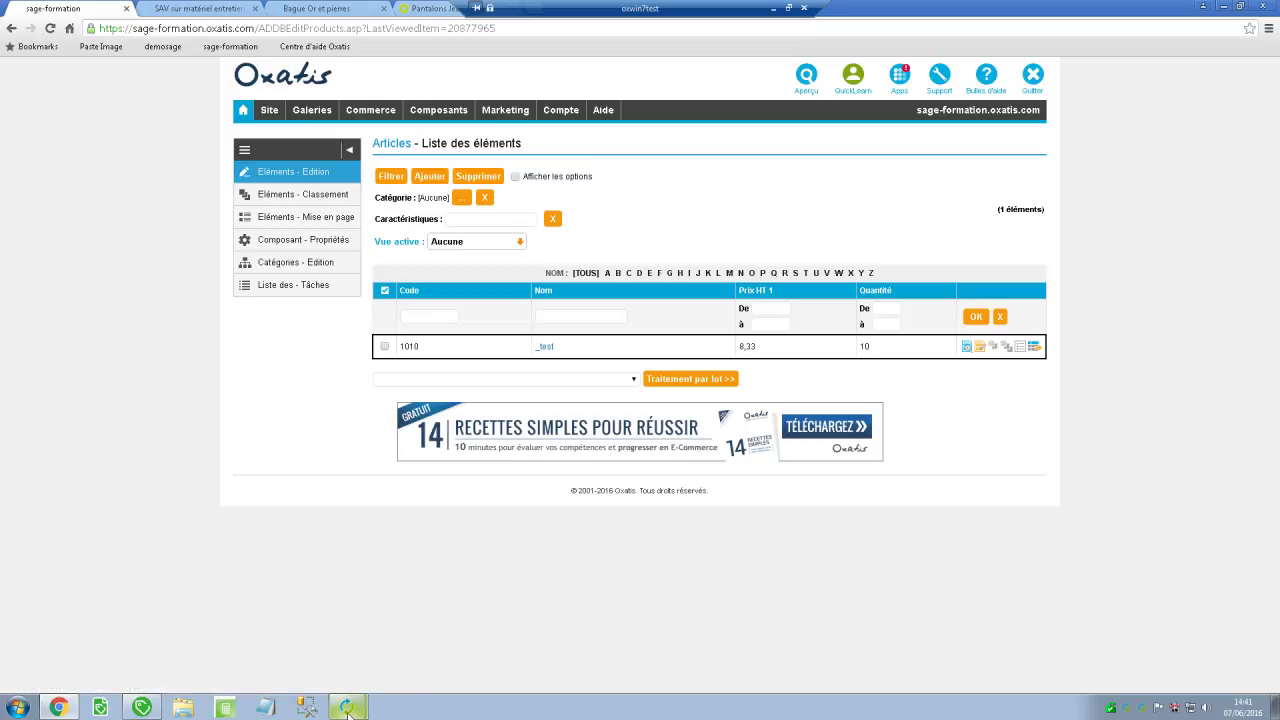
Step: Switch back to Oxatis DataPlug and associate the second category name with the Sage column Famille Web
mouse_move(347, 708)
click(412, 655)
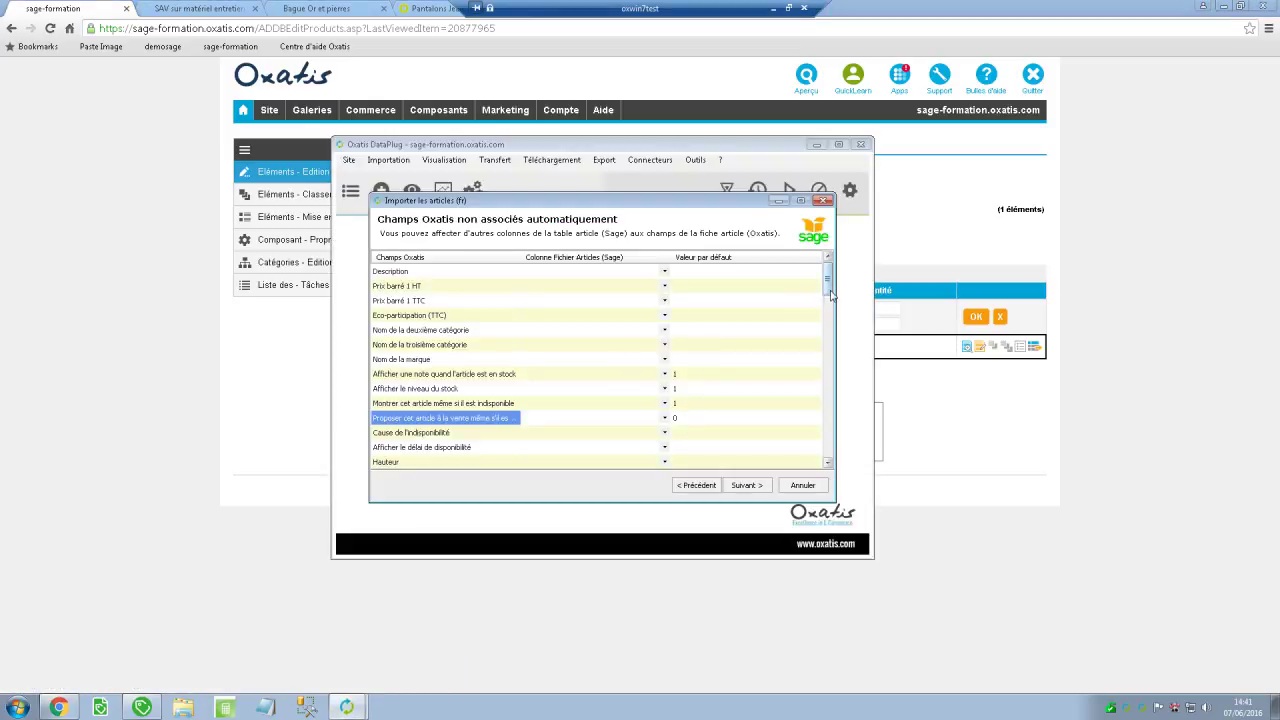
drag(831, 291, 828, 281)
click(665, 331)
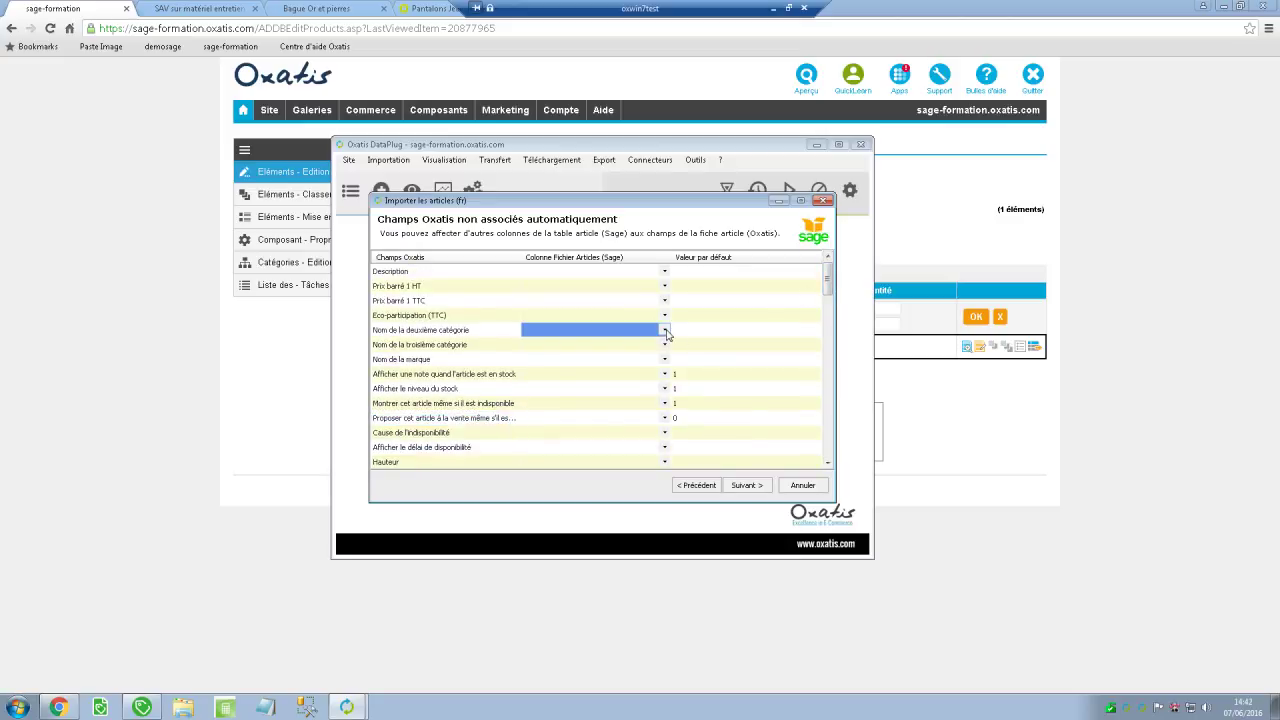
click(665, 331)
drag(666, 371, 662, 557)
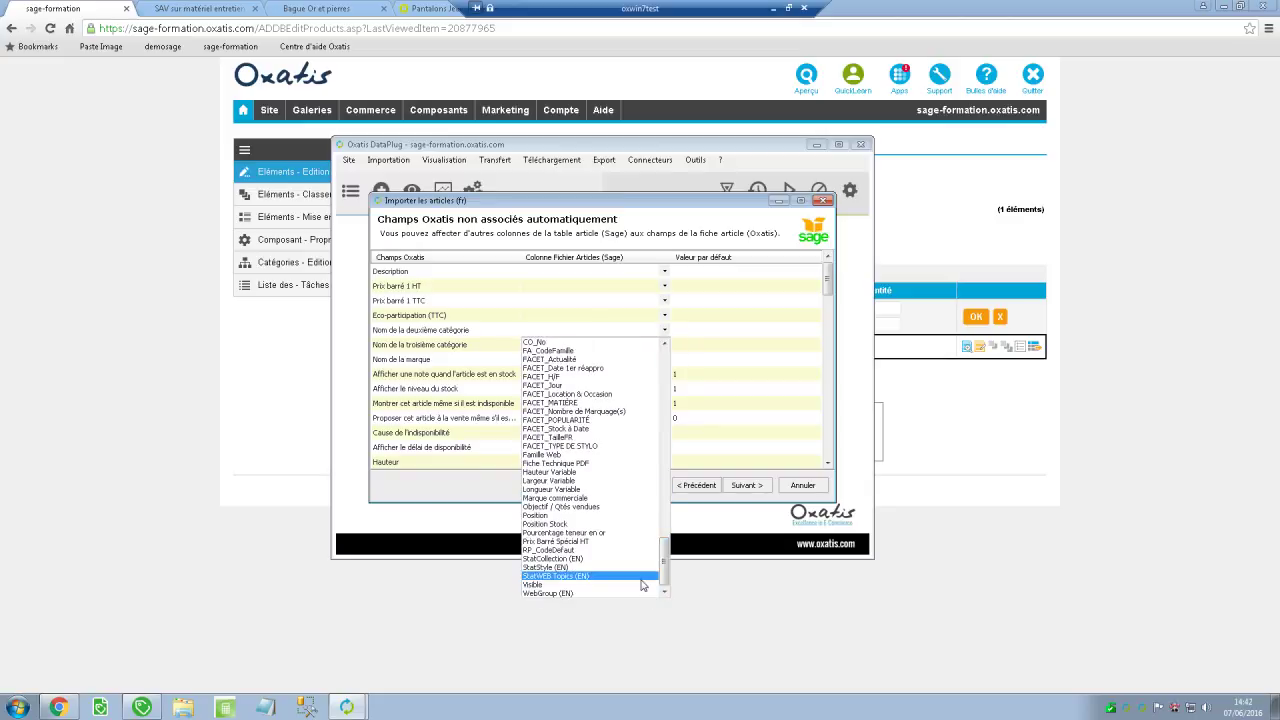
click(588, 455)
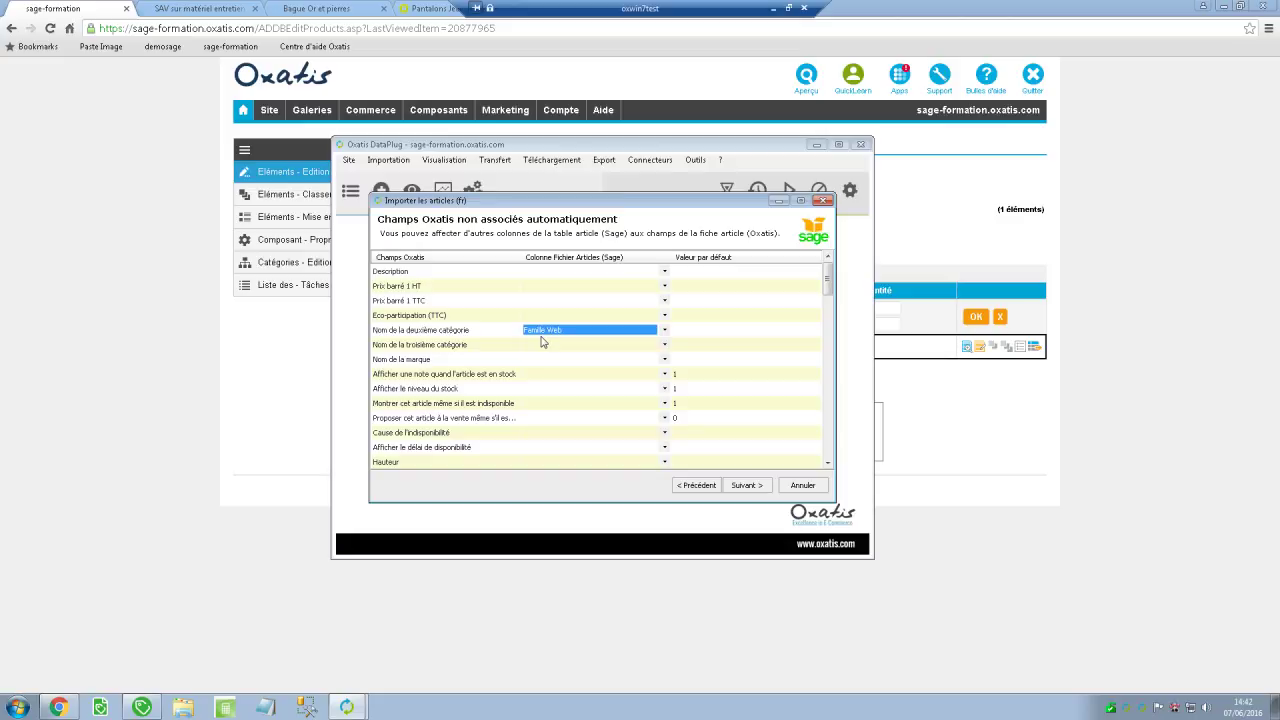
Step: Validate the field associations and start the import of the Sage articles
click(750, 488)
click(750, 486)
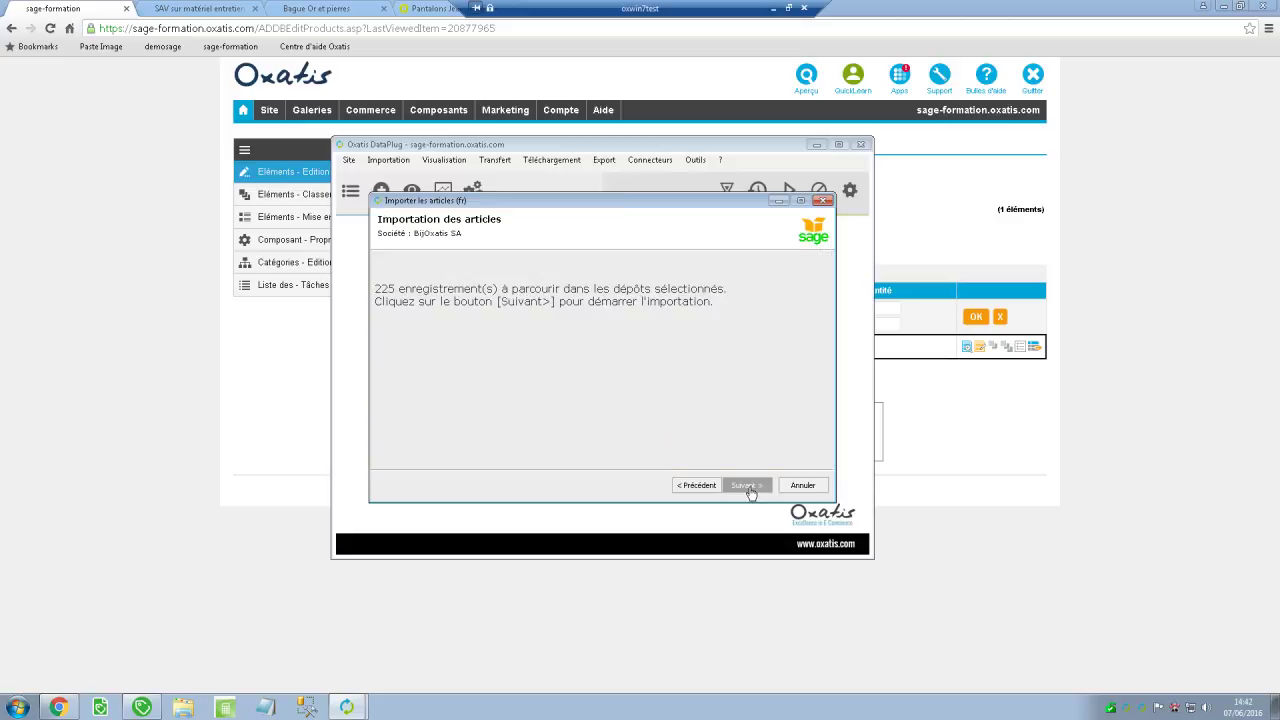
click(750, 488)
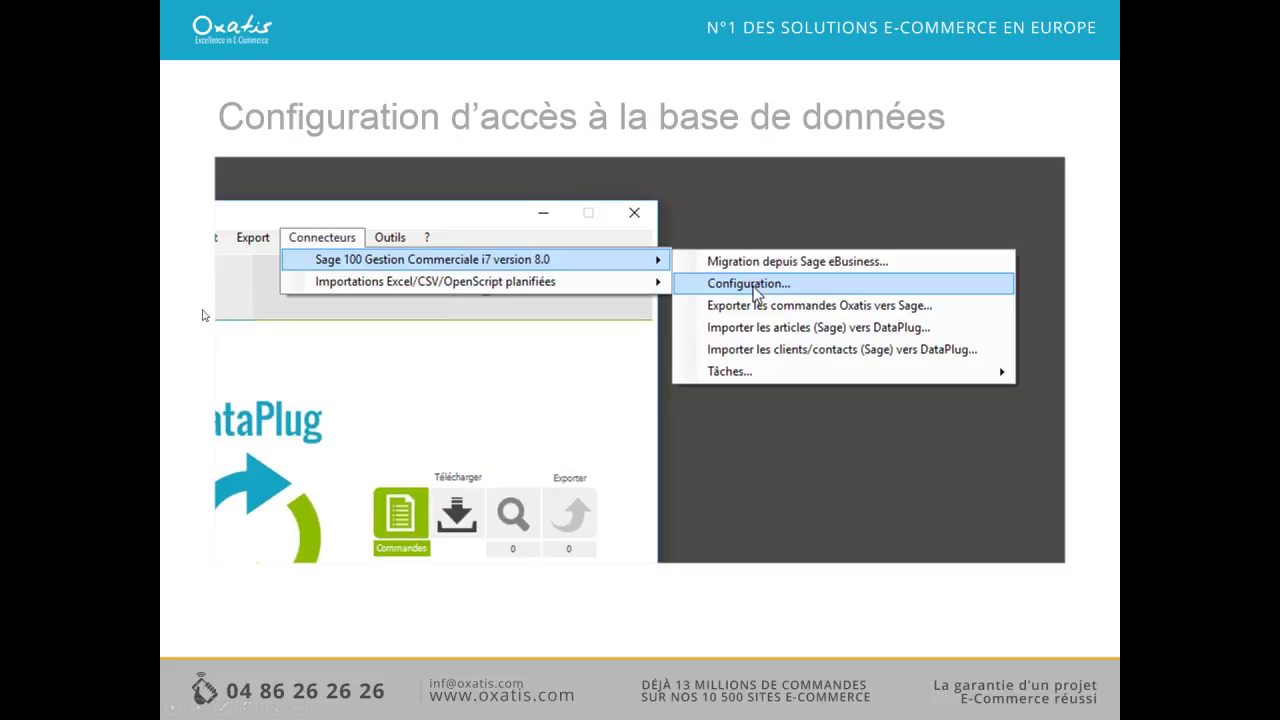
click(565, 313)
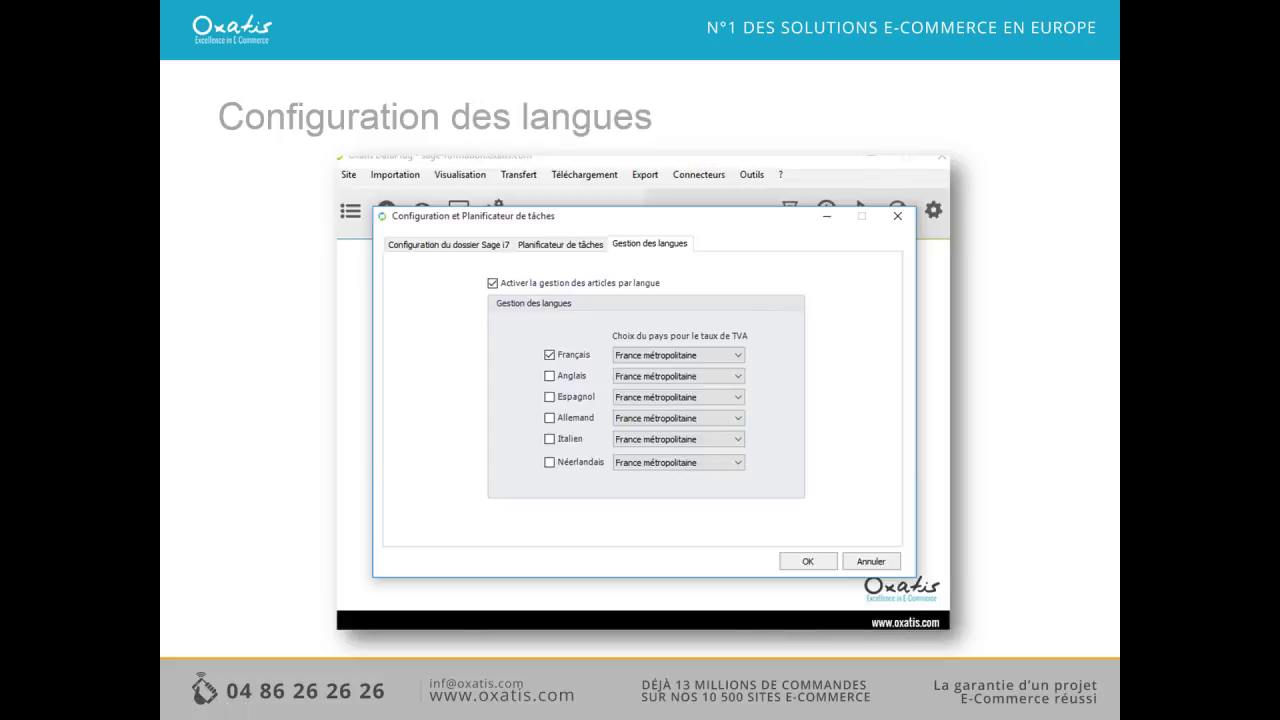
click(716, 334)
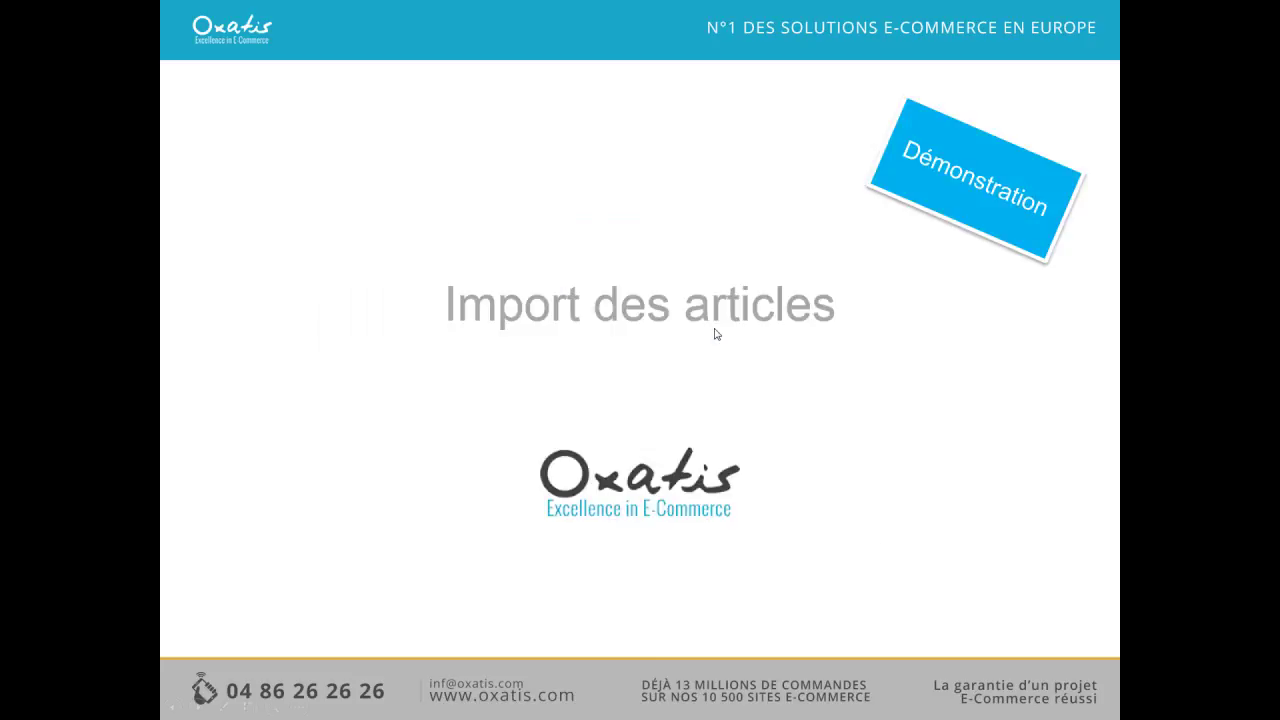
click(716, 334)
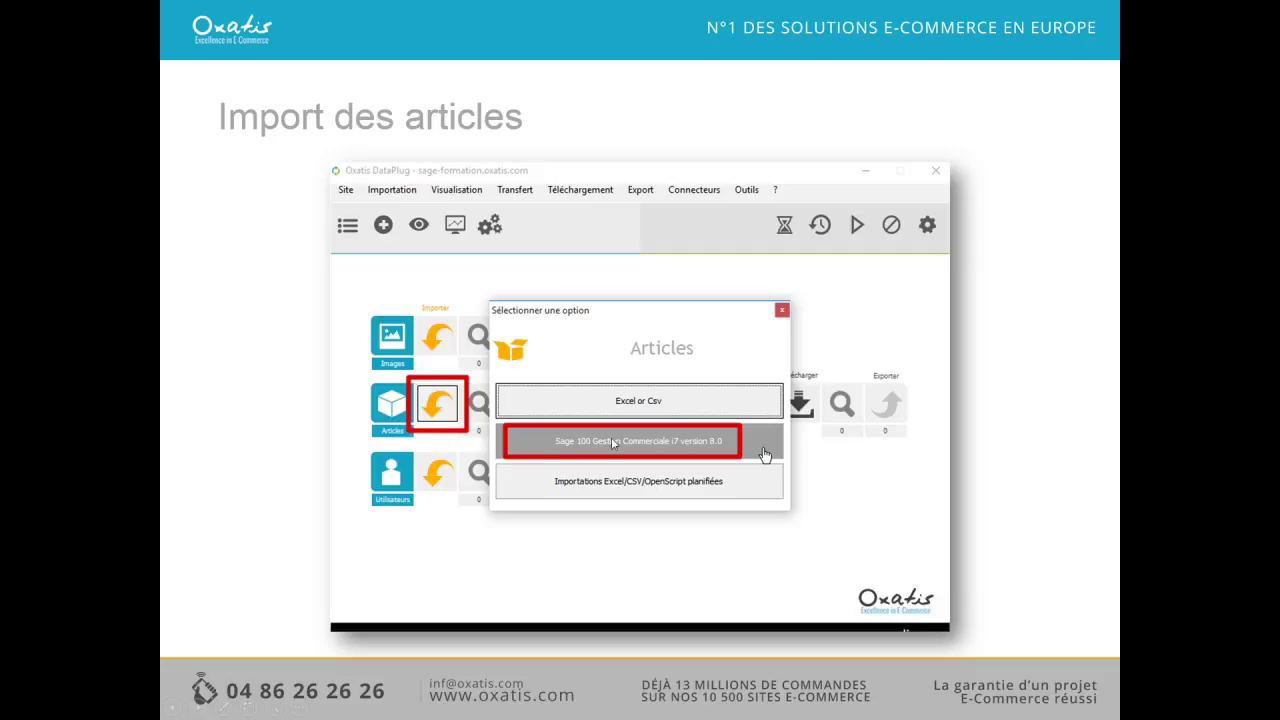
click(763, 455)
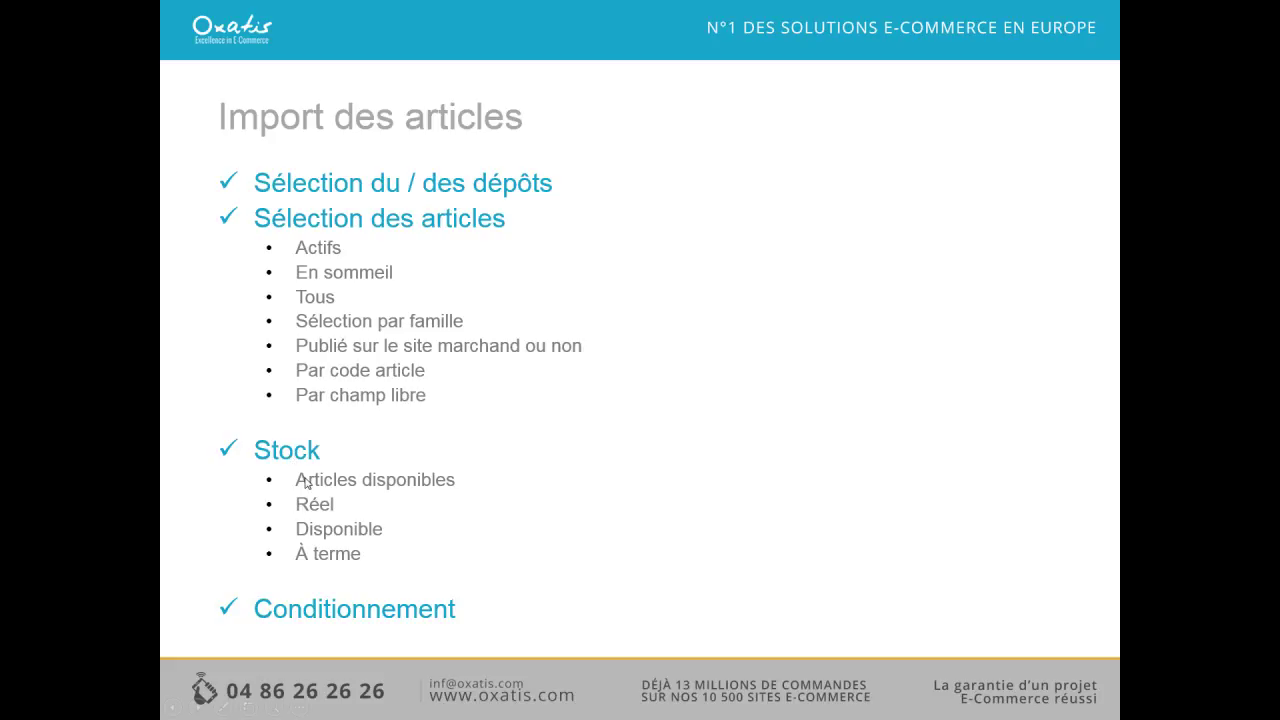
click(514, 435)
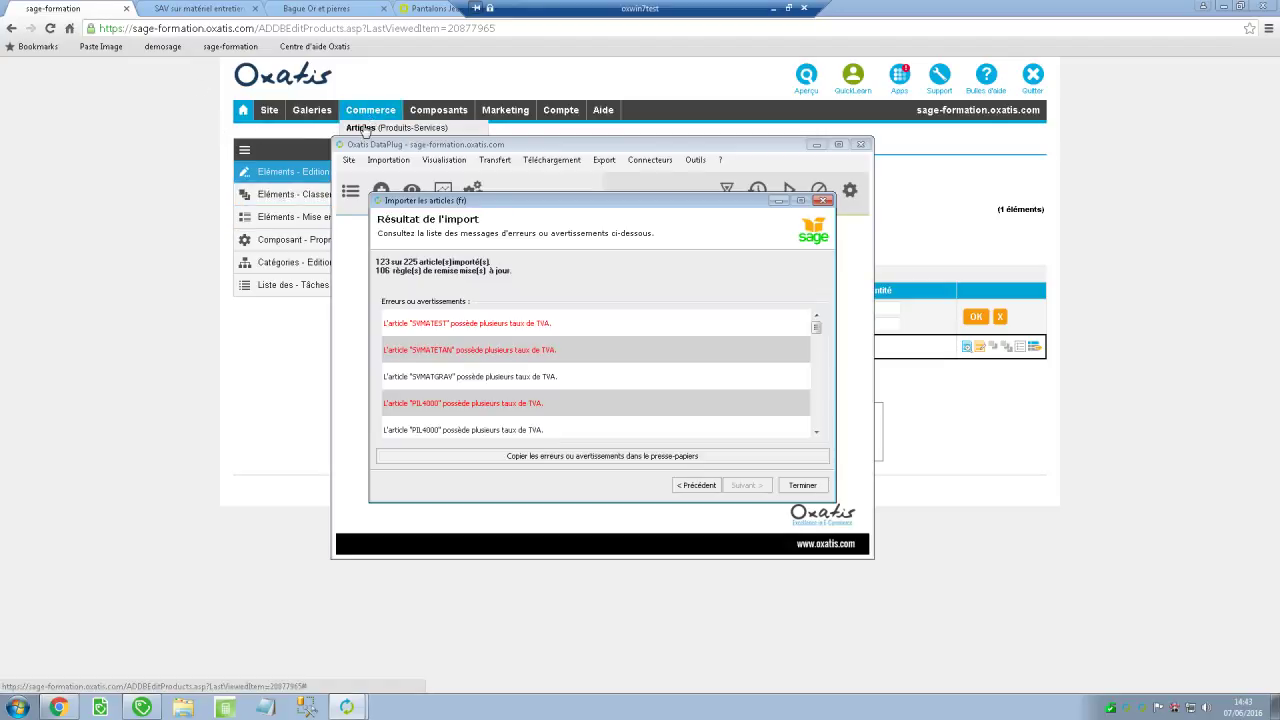
Step: Switch to the Oxatis back office and examine the Tarif 1 prices in article _test's properties
click(967, 350)
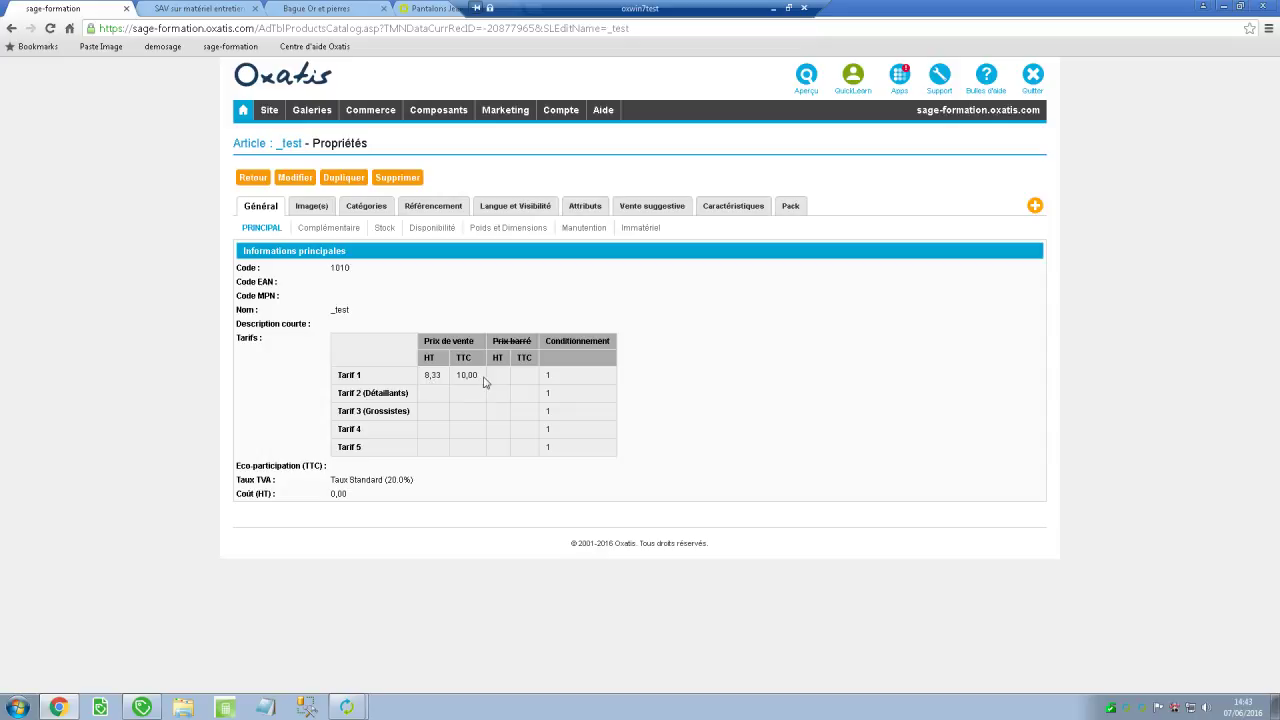
drag(340, 376, 575, 380)
click(586, 385)
Step: Open the general properties of the Articles component for modification
mouse_move(364, 114)
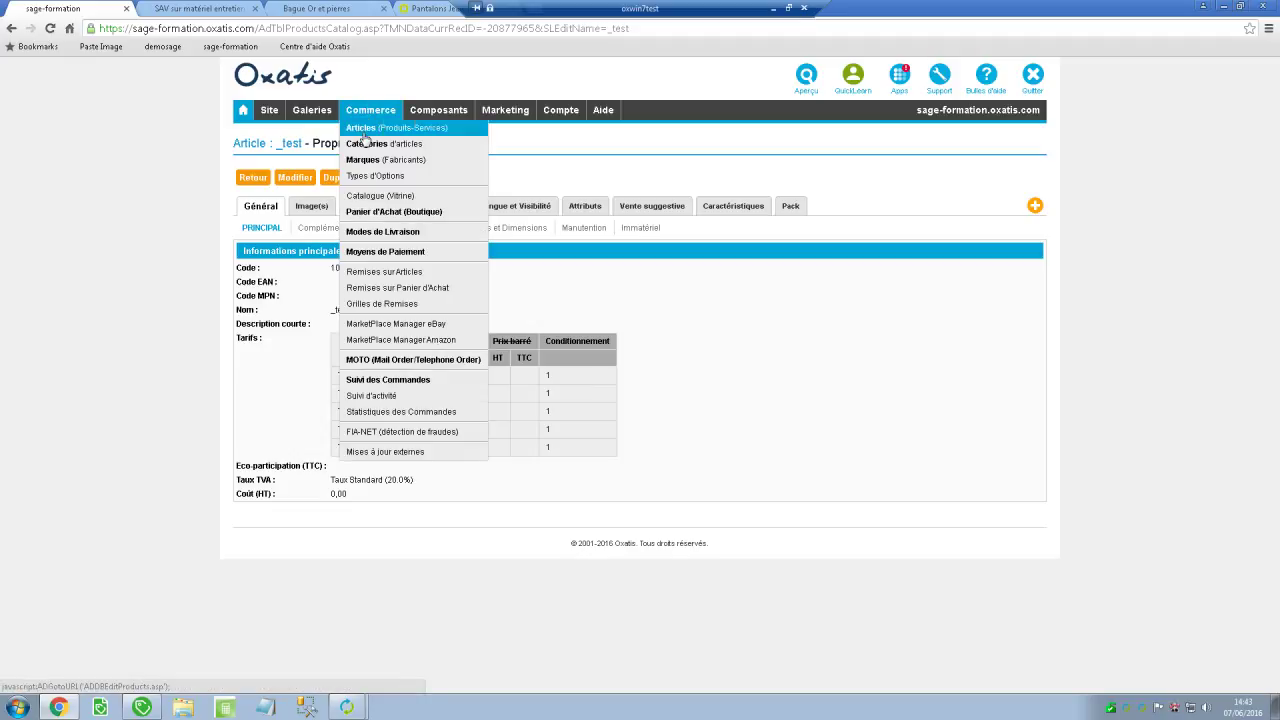
click(366, 134)
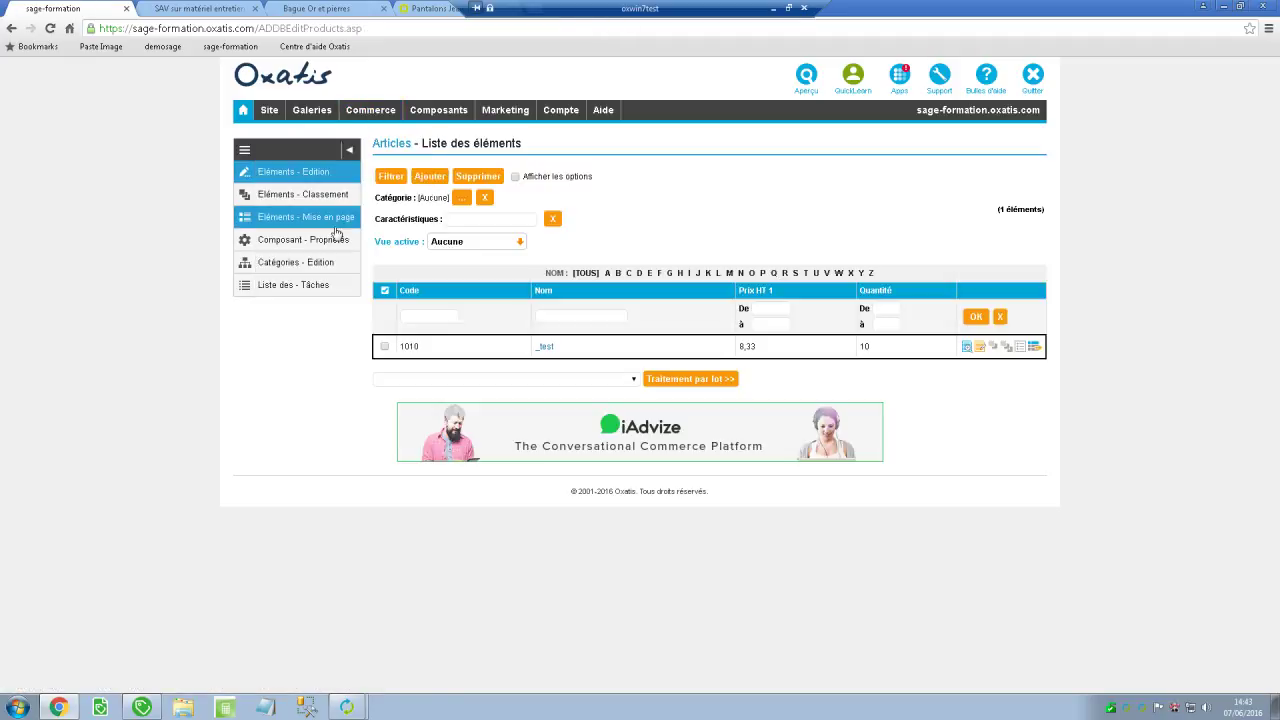
click(332, 246)
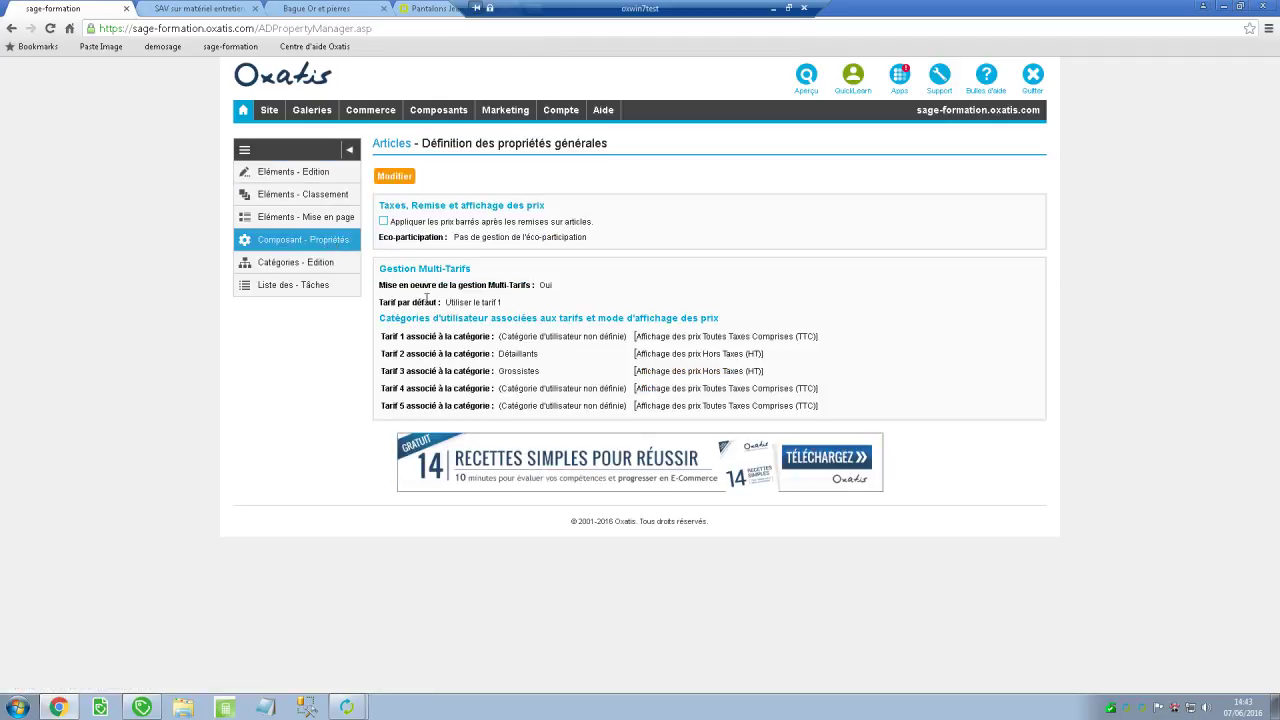
click(394, 176)
Step: Examine the multi-tariff activation, default tariff and user categories associated with Tarif 2 and Tarif 3, and cancel the modification
click(561, 293)
click(557, 312)
click(561, 293)
click(556, 316)
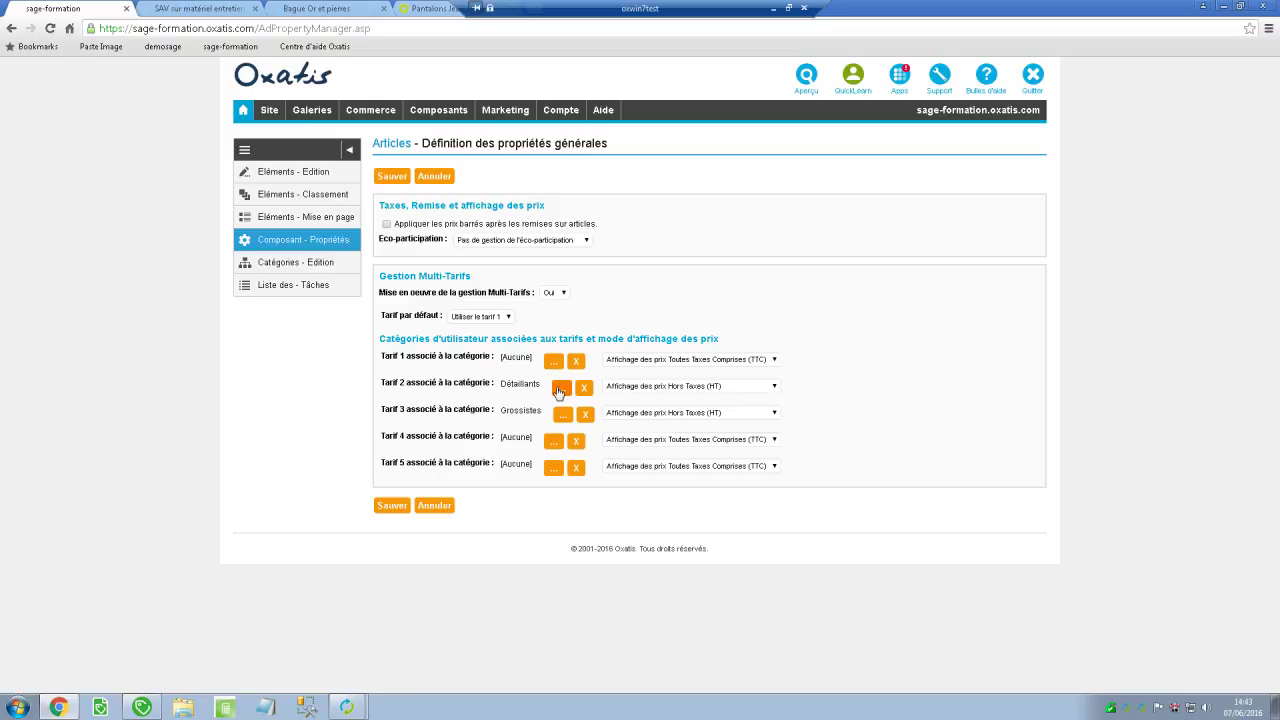
double_click(527, 383)
drag(545, 411, 504, 410)
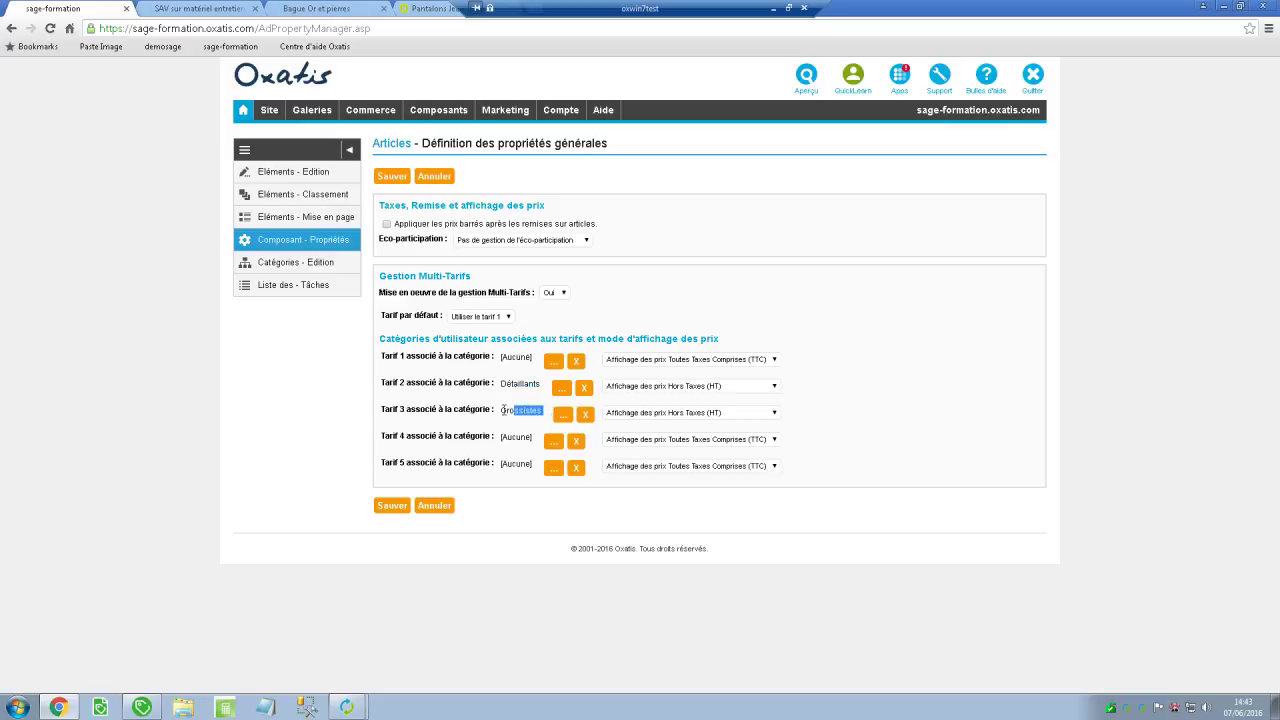
click(432, 506)
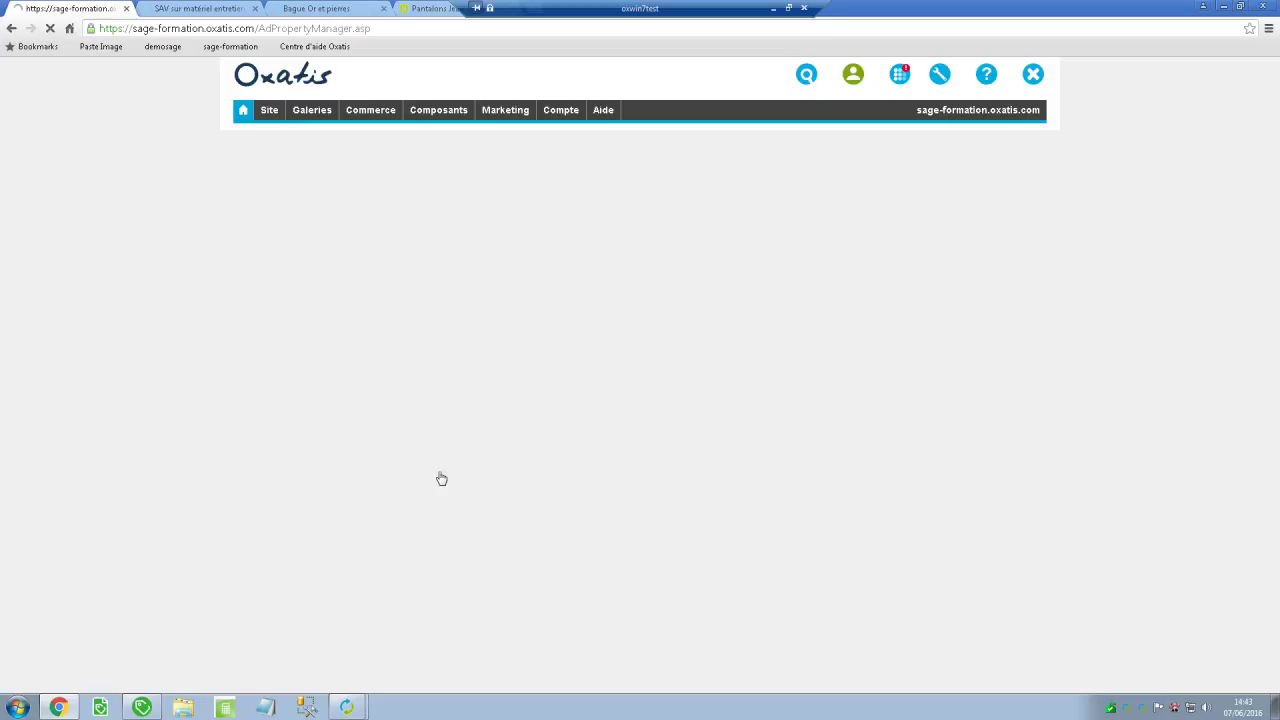
Step: Switch back to the DataPlug article import, review its errors and warnings, and finish the import
mouse_move(346, 707)
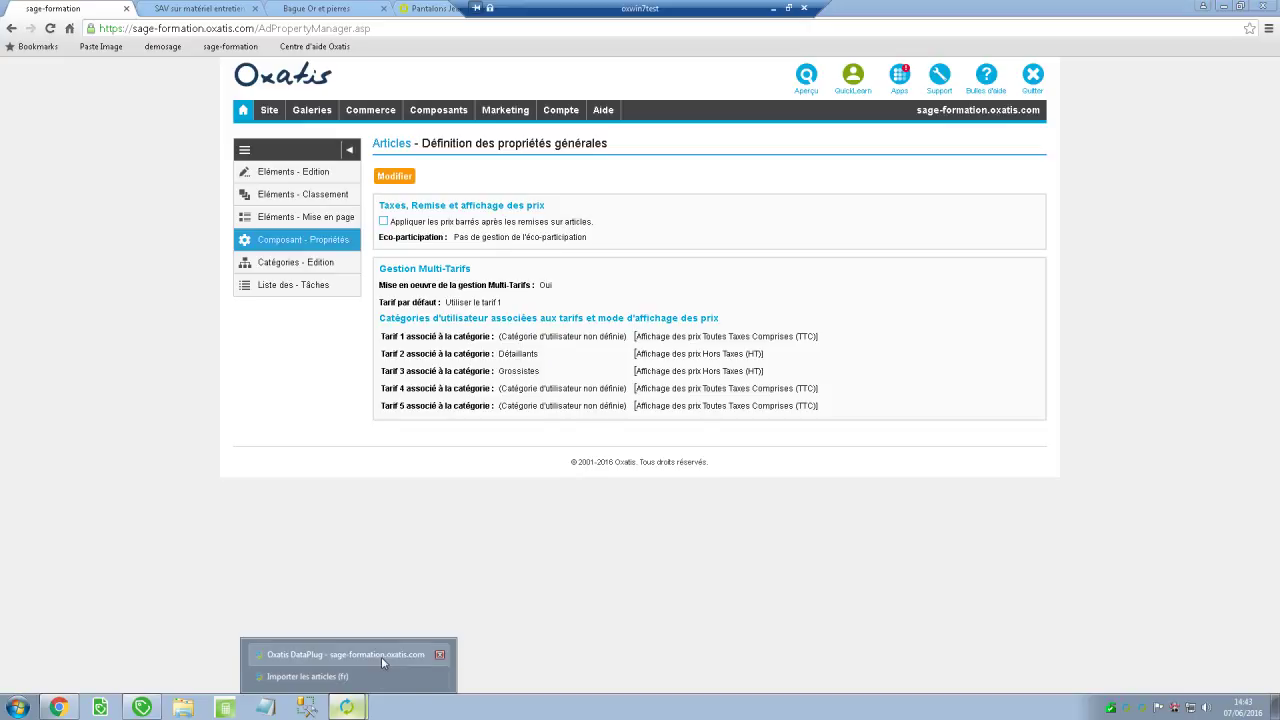
click(360, 677)
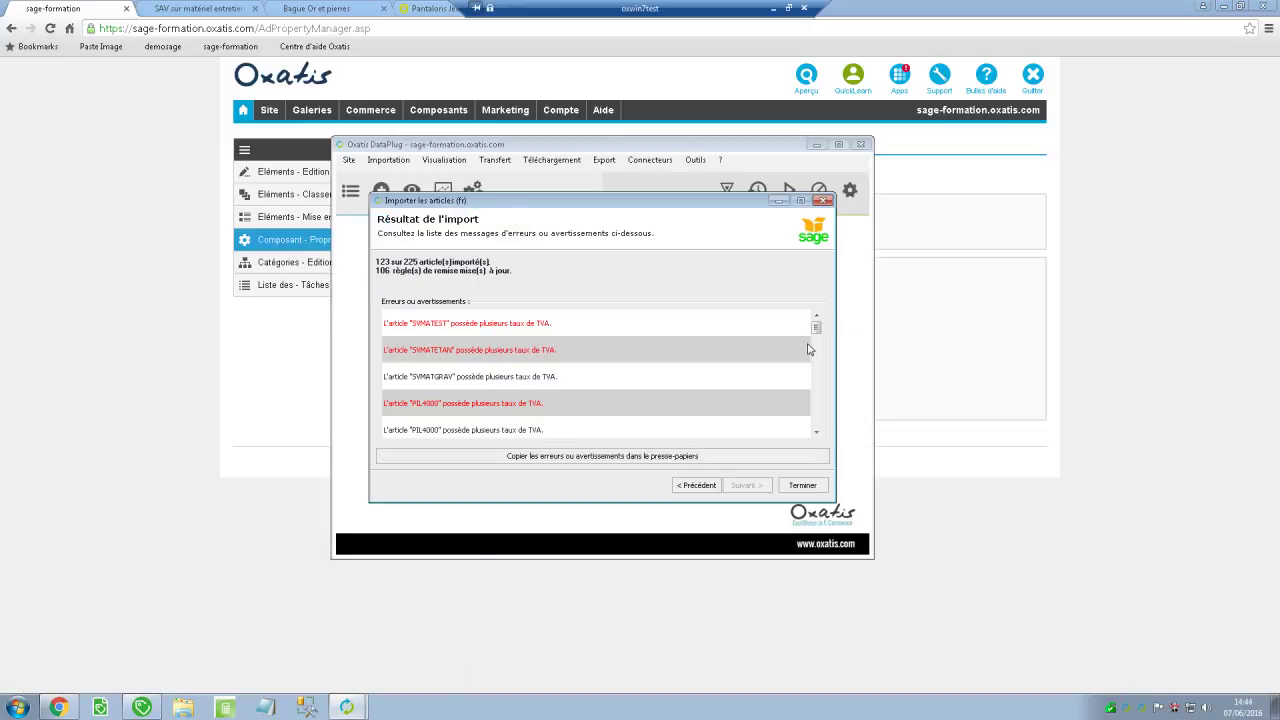
drag(816, 328, 783, 355)
click(802, 485)
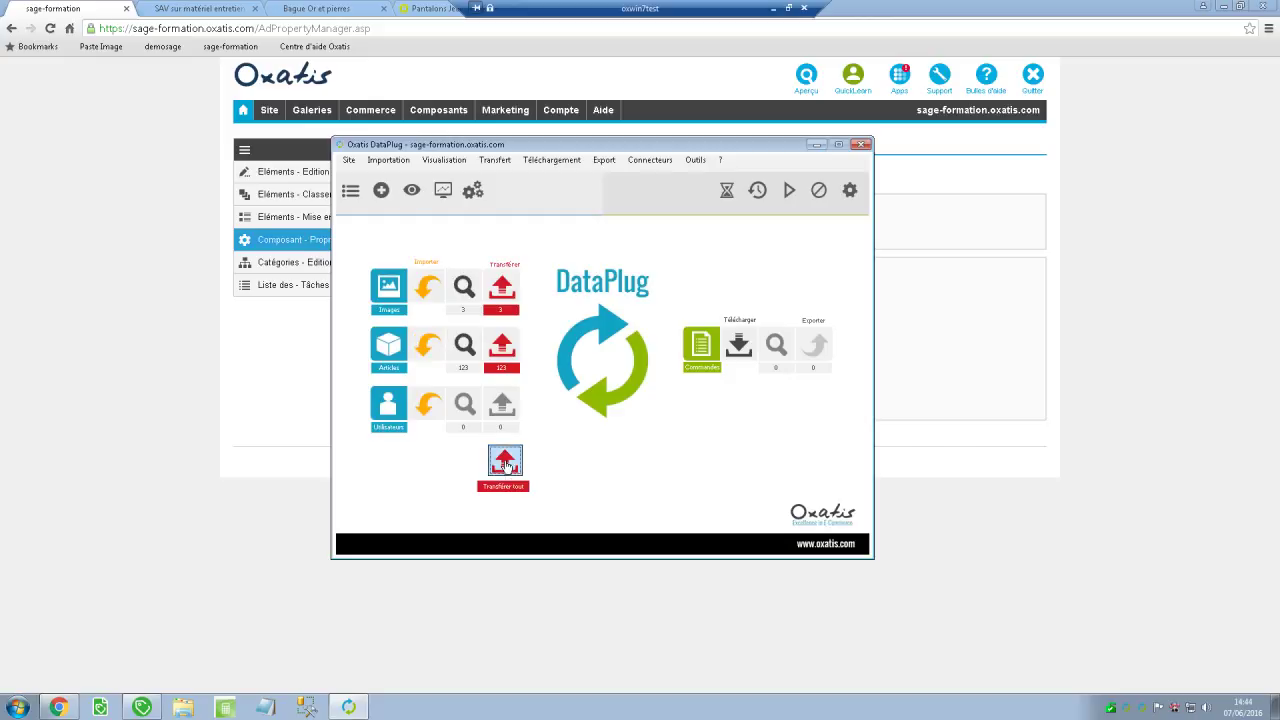
Step: Start transferring all imported data to the sage-formation.oxatis.com site and minimize the transfer window
click(502, 460)
click(744, 486)
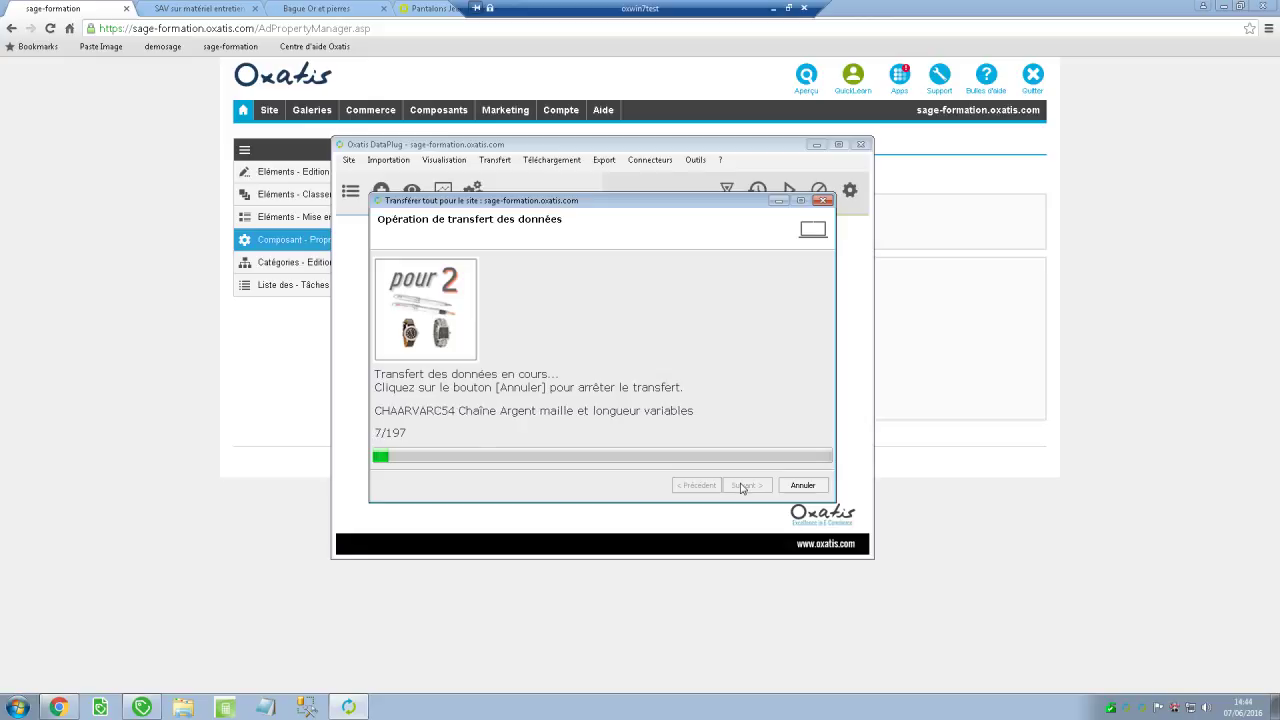
click(184, 371)
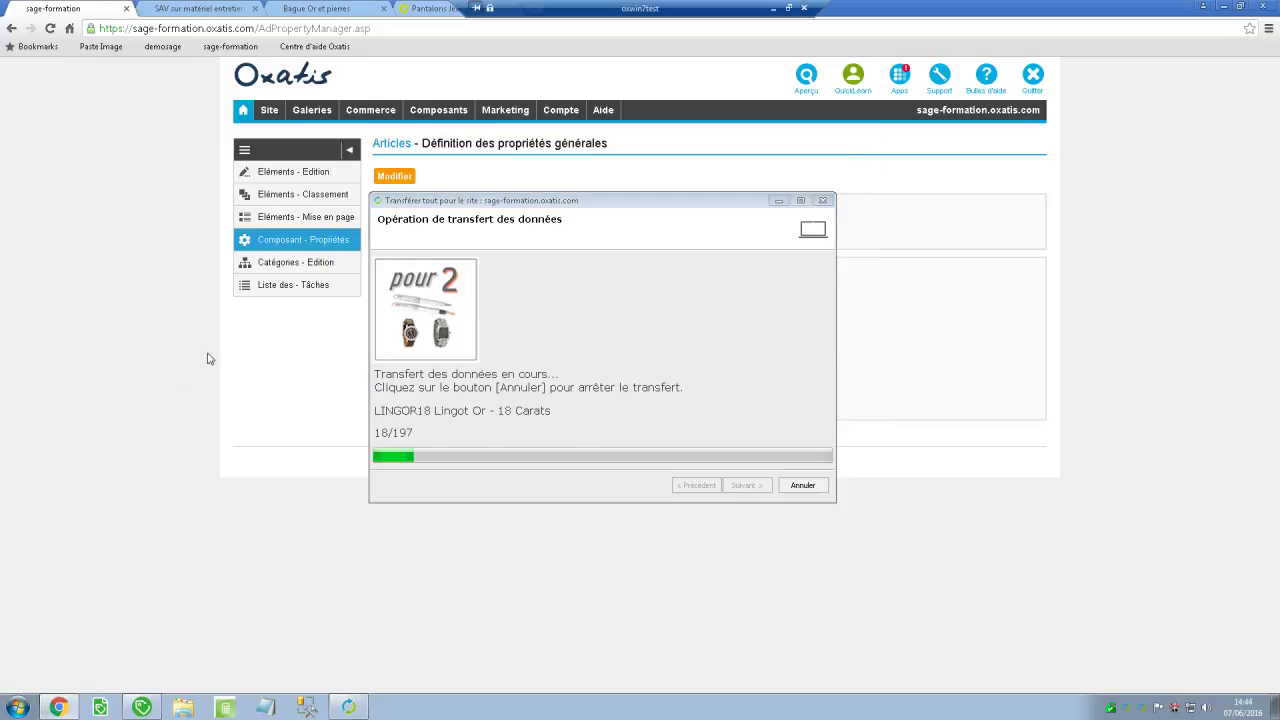
click(778, 201)
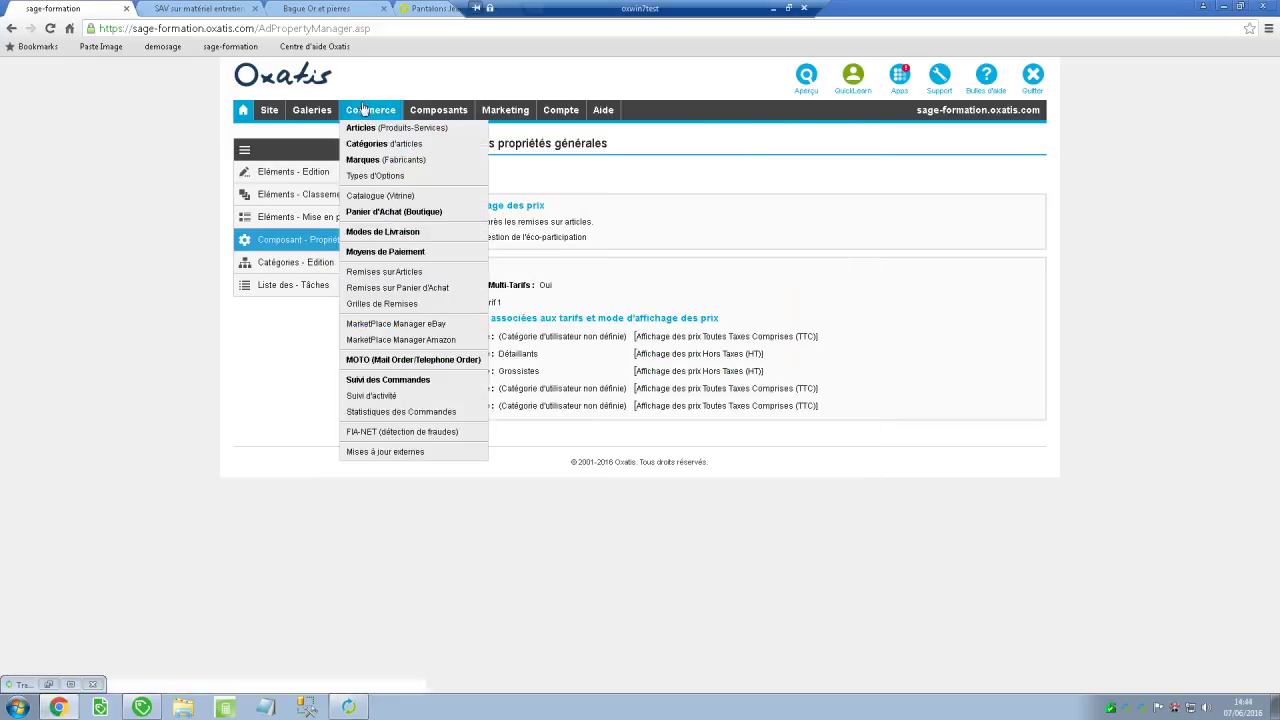
Step: Check the transferred data in the Oxatis back office's article list and image gallery, returning to the article list
click(364, 129)
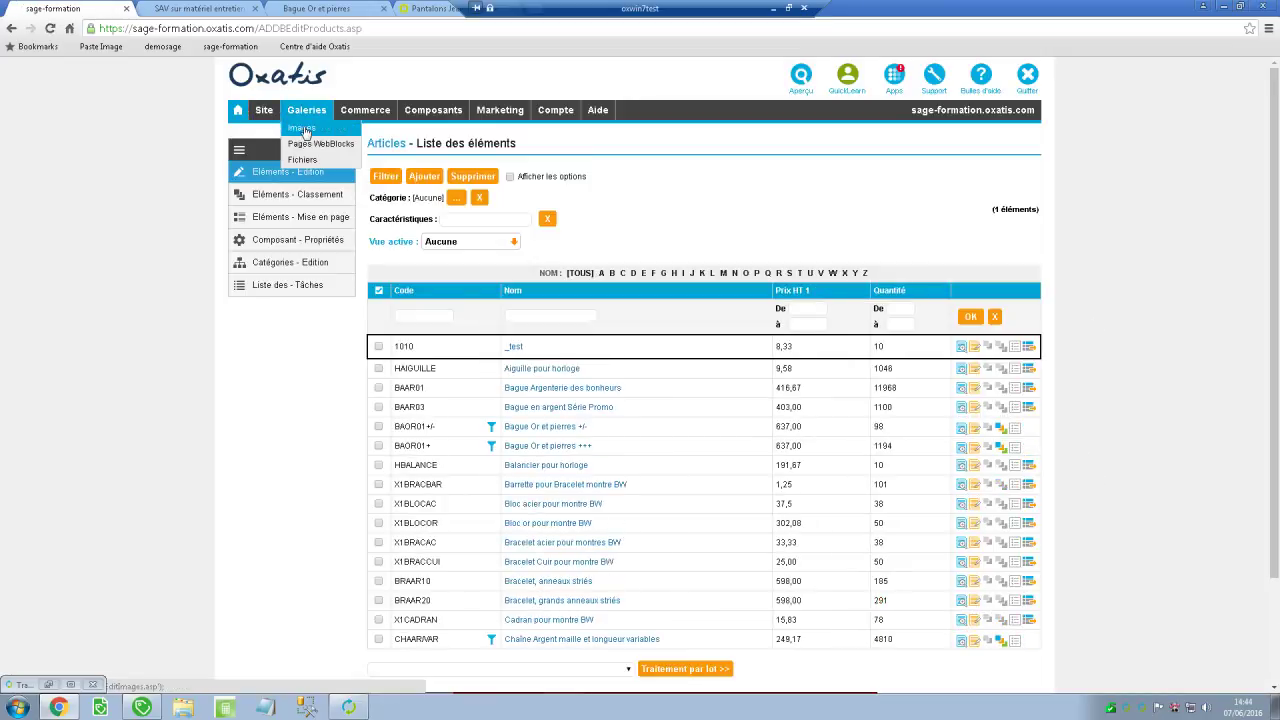
click(305, 131)
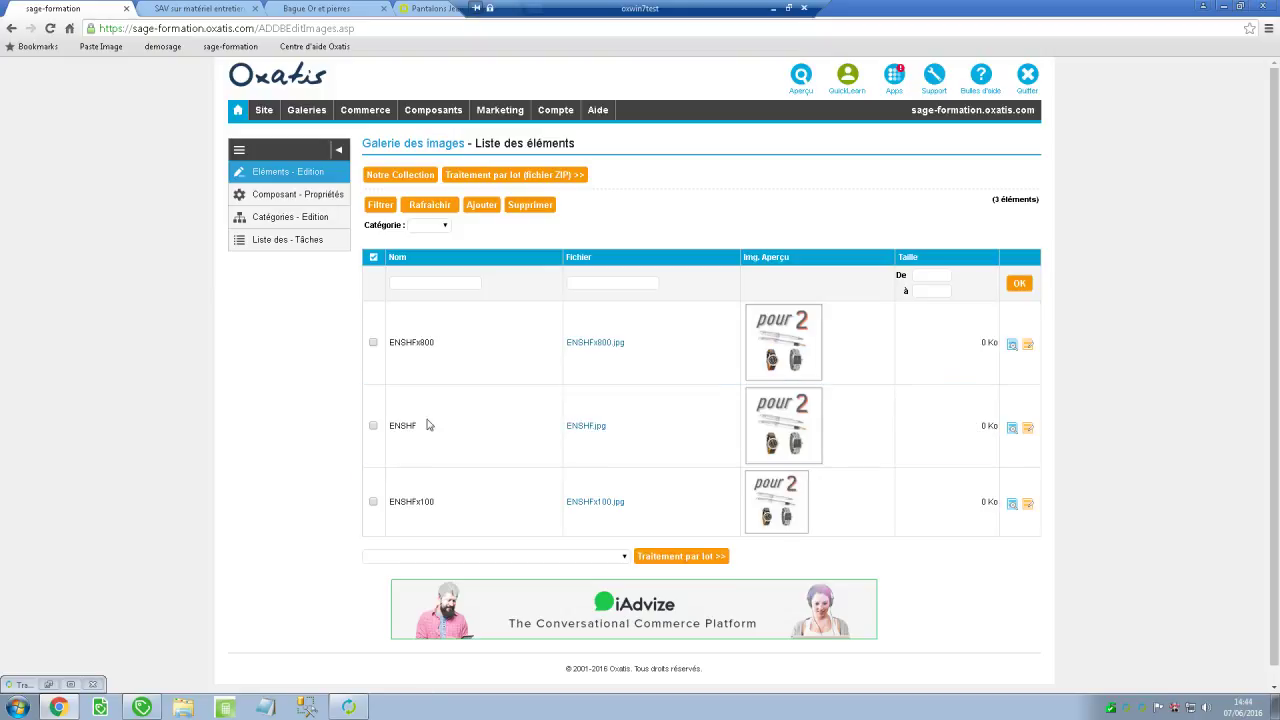
click(364, 127)
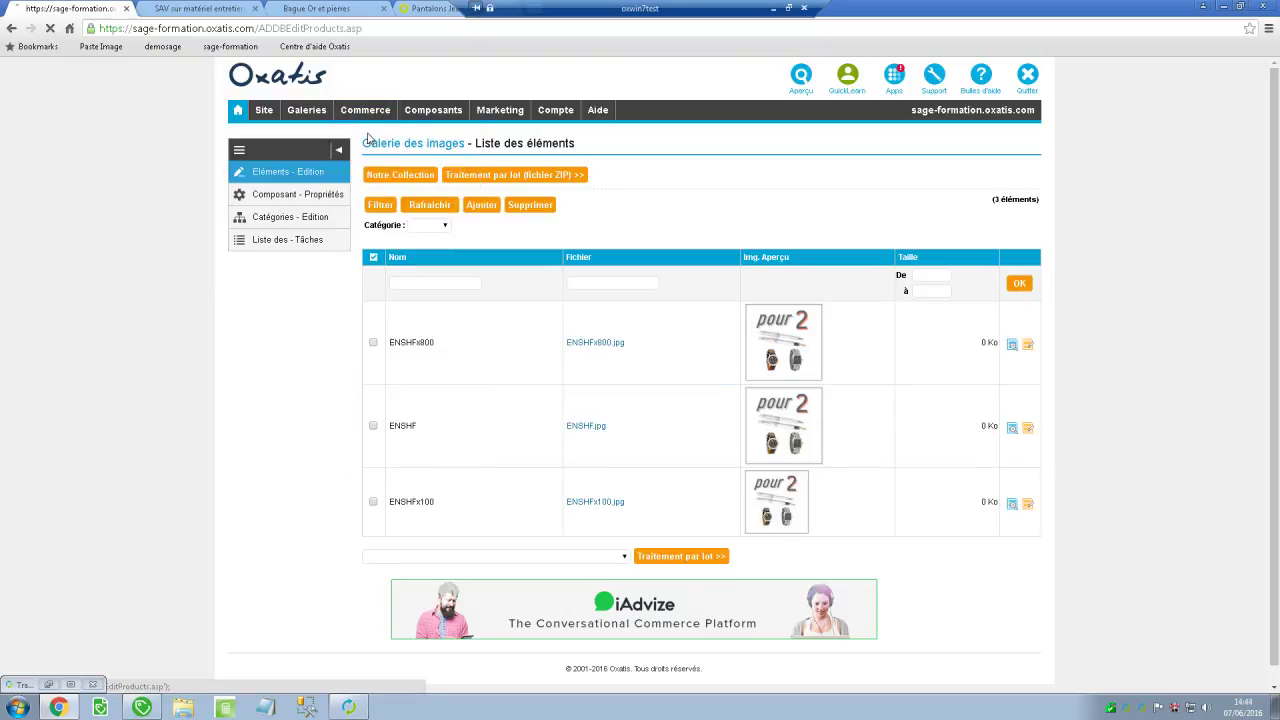
Step: Examine the article categories, expanding Bijoux, Montres, Objets précieux, Orfevrerie and Prestations
mouse_move(365, 112)
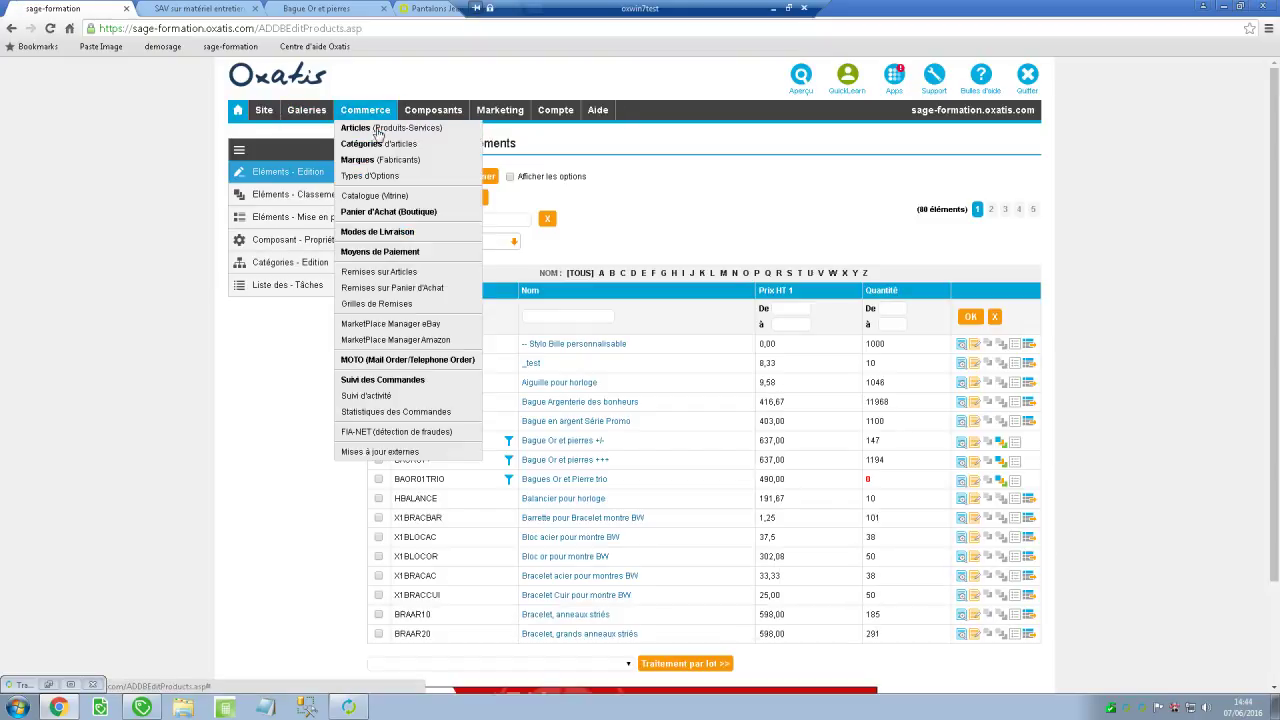
click(378, 145)
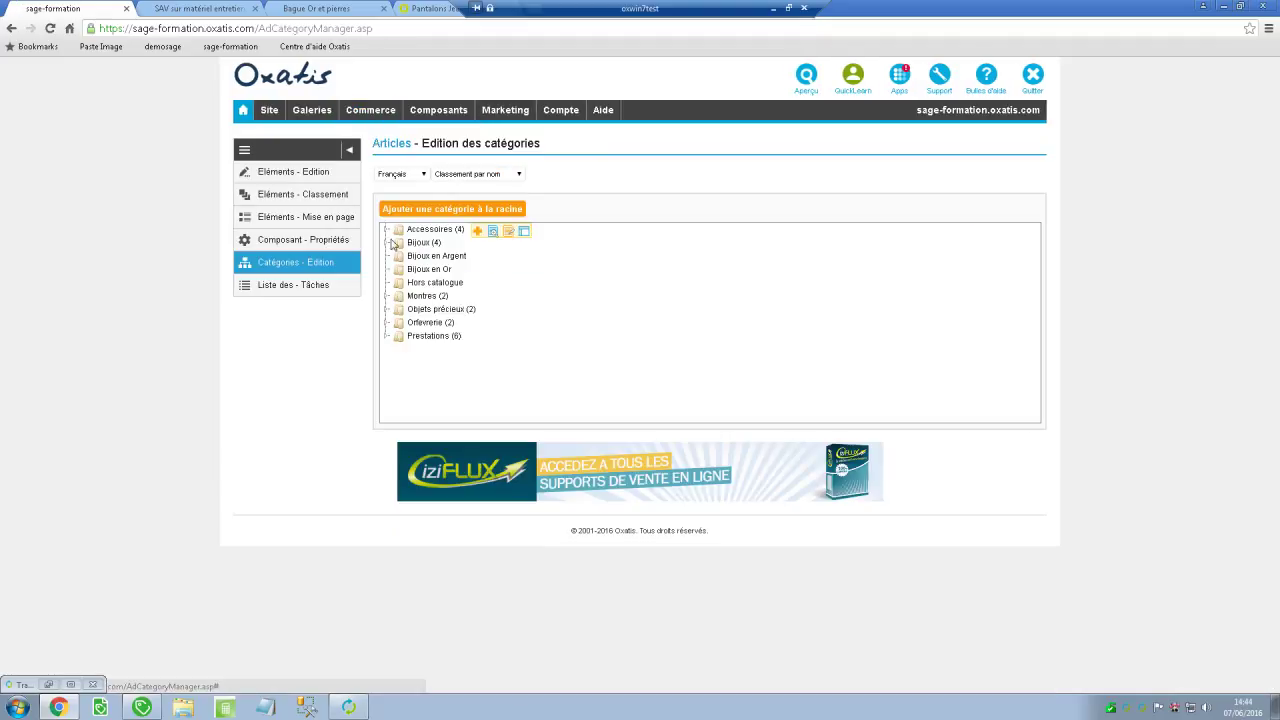
click(386, 242)
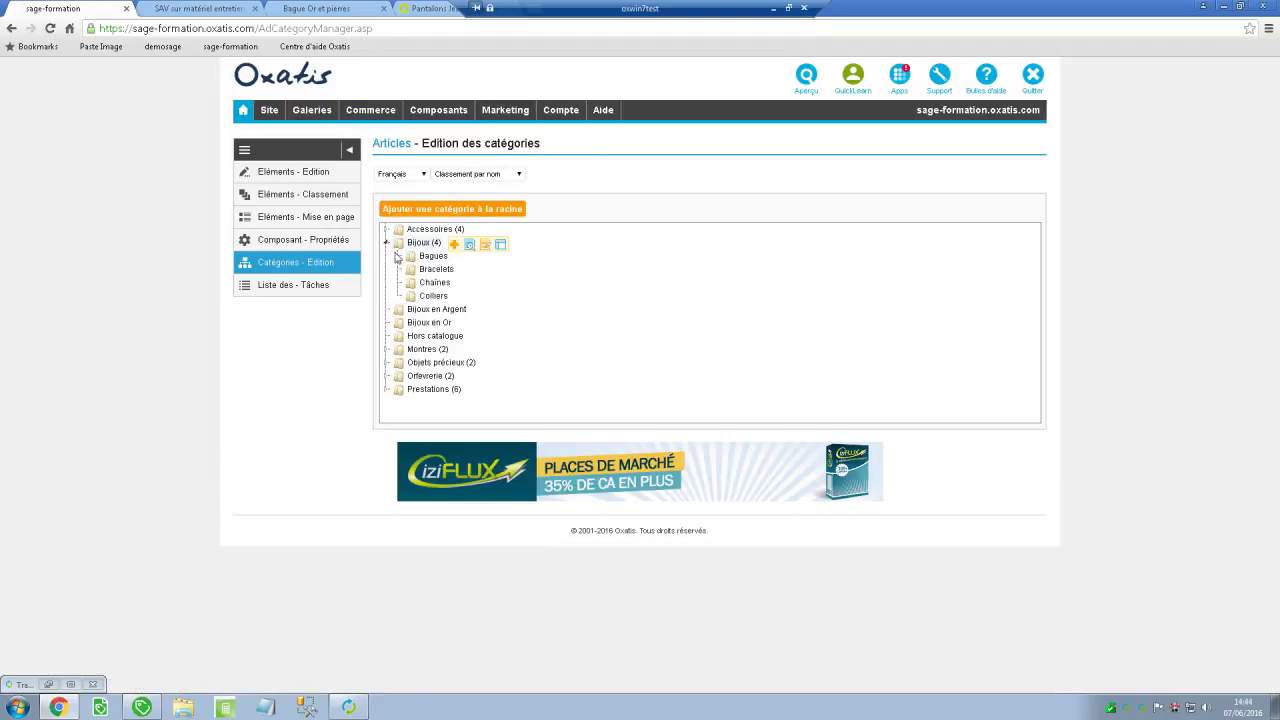
click(386, 349)
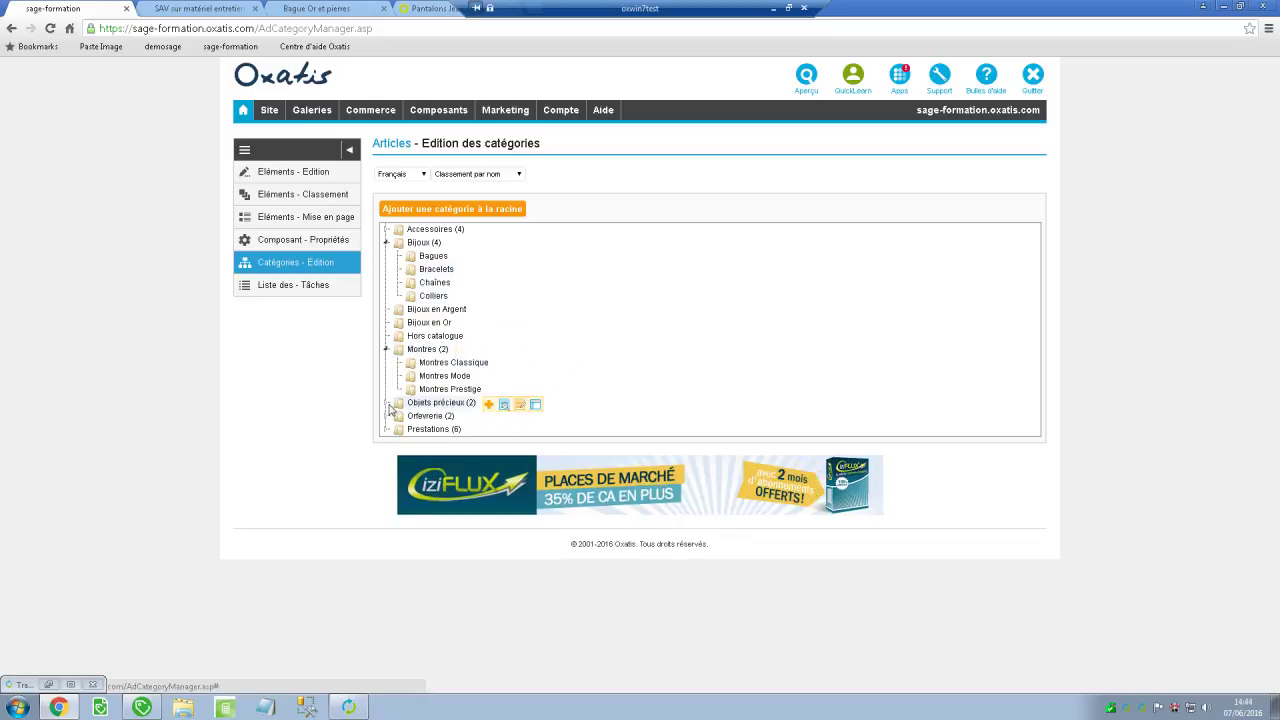
click(386, 402)
click(386, 442)
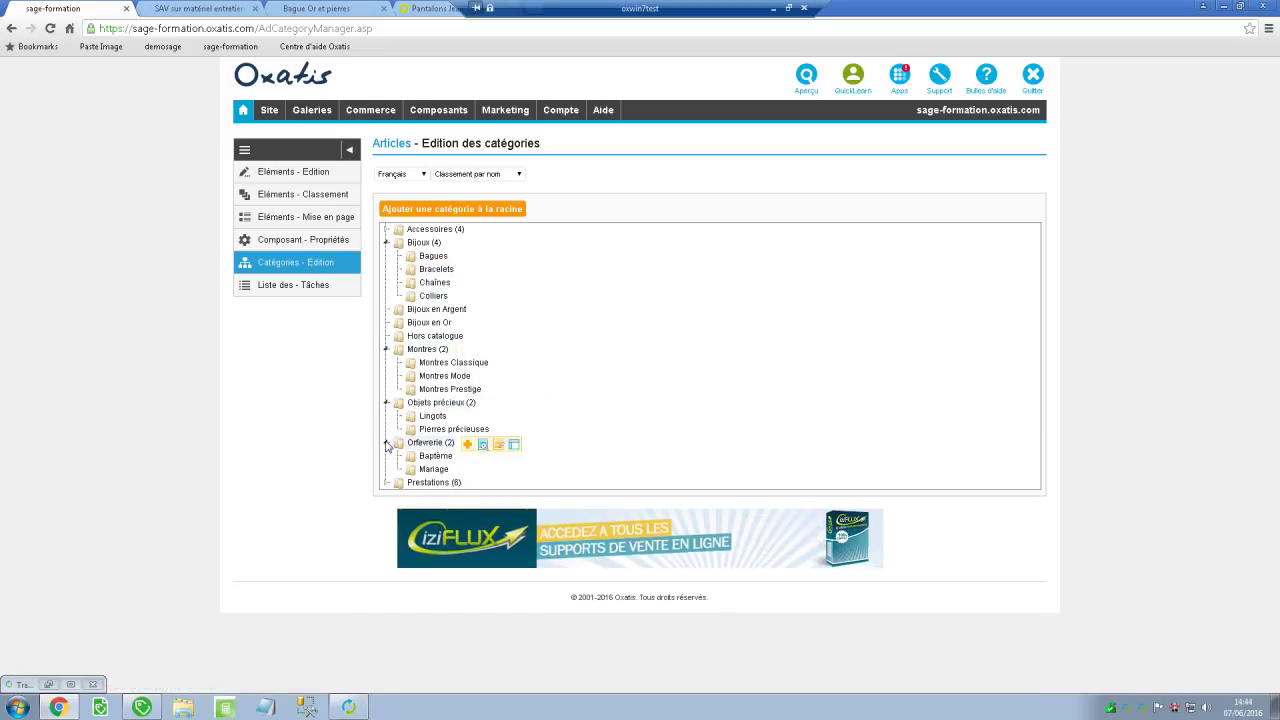
click(387, 482)
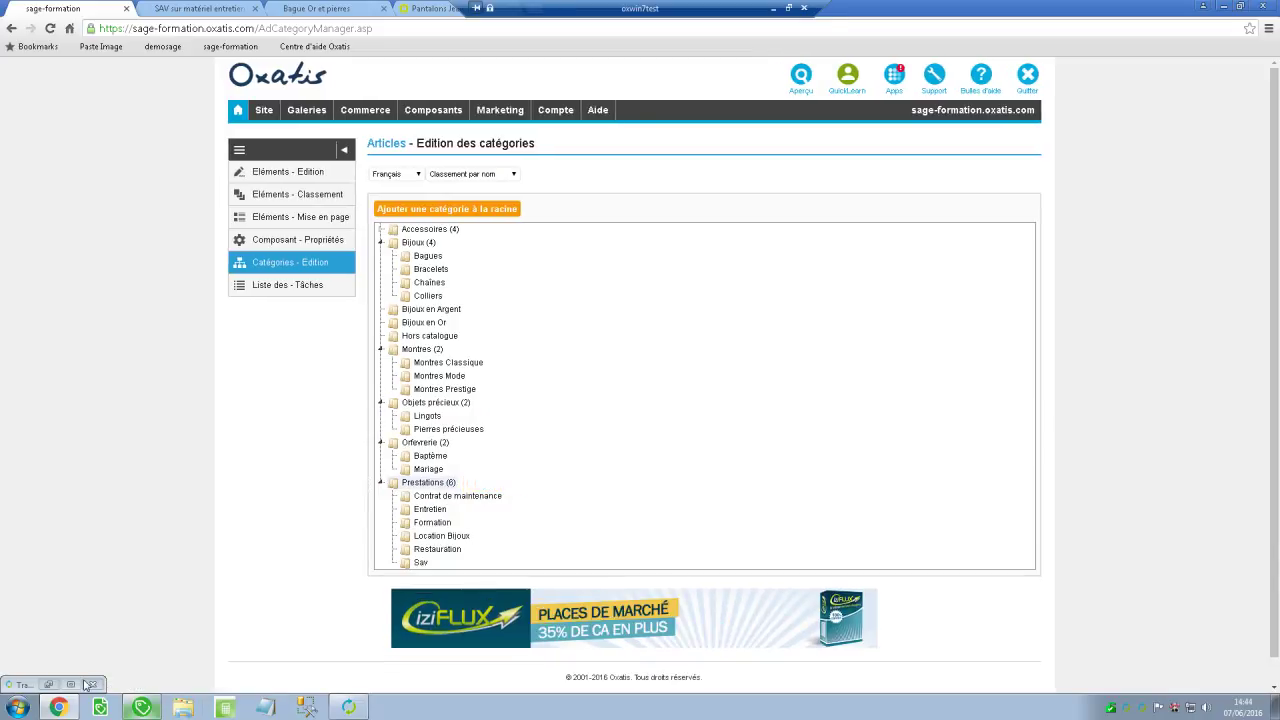
Step: Switch to Sage 100 Gestion commerciale and display the Information libre list in the company's article parameters
click(141, 708)
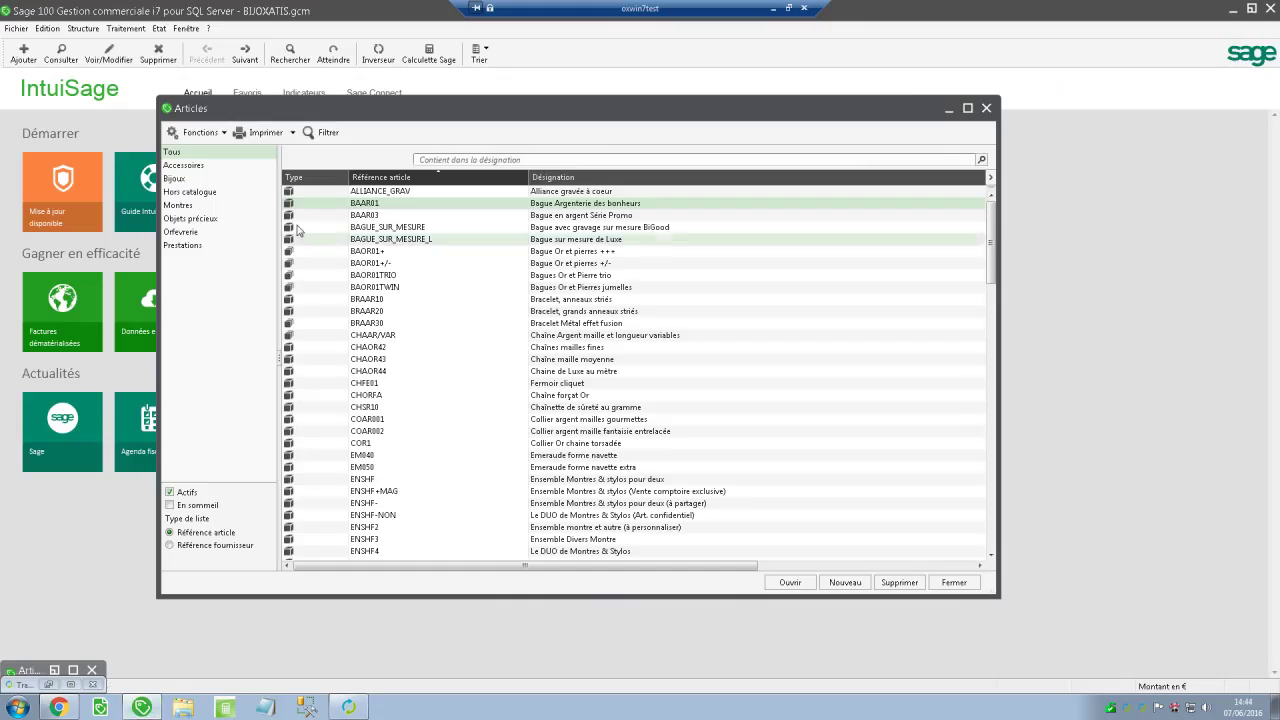
click(16, 28)
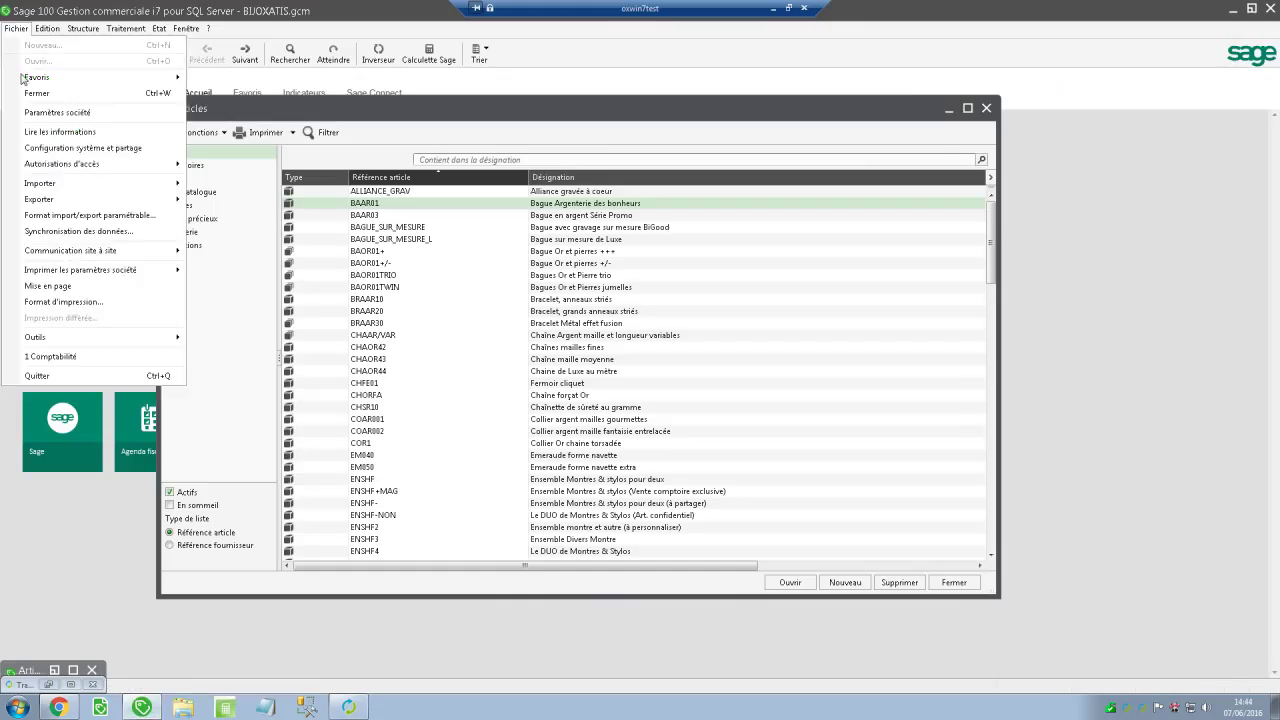
click(36, 114)
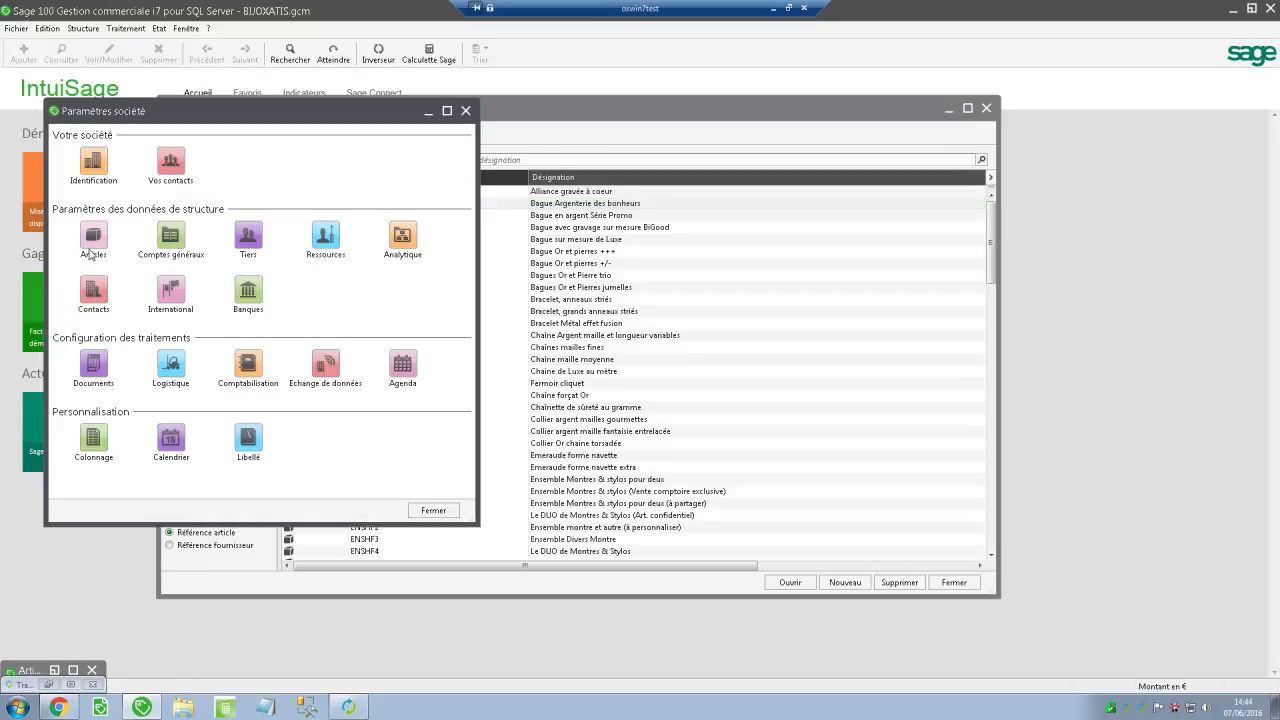
click(99, 244)
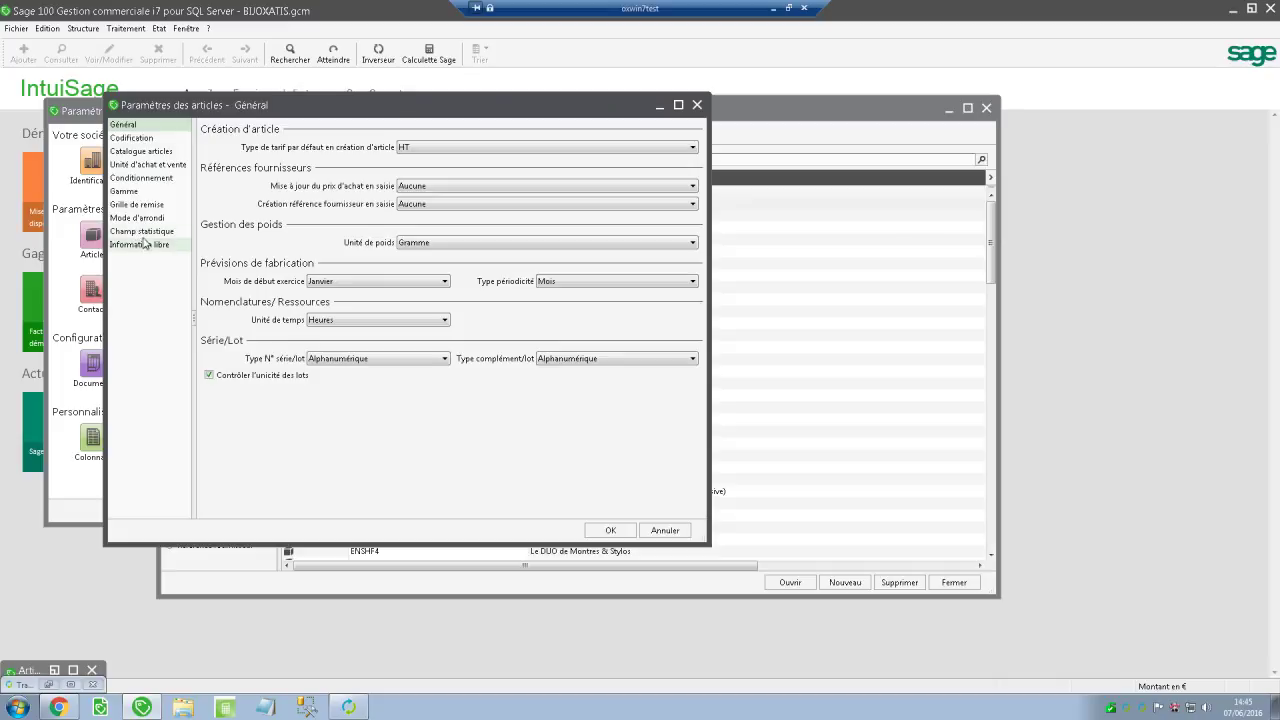
click(141, 246)
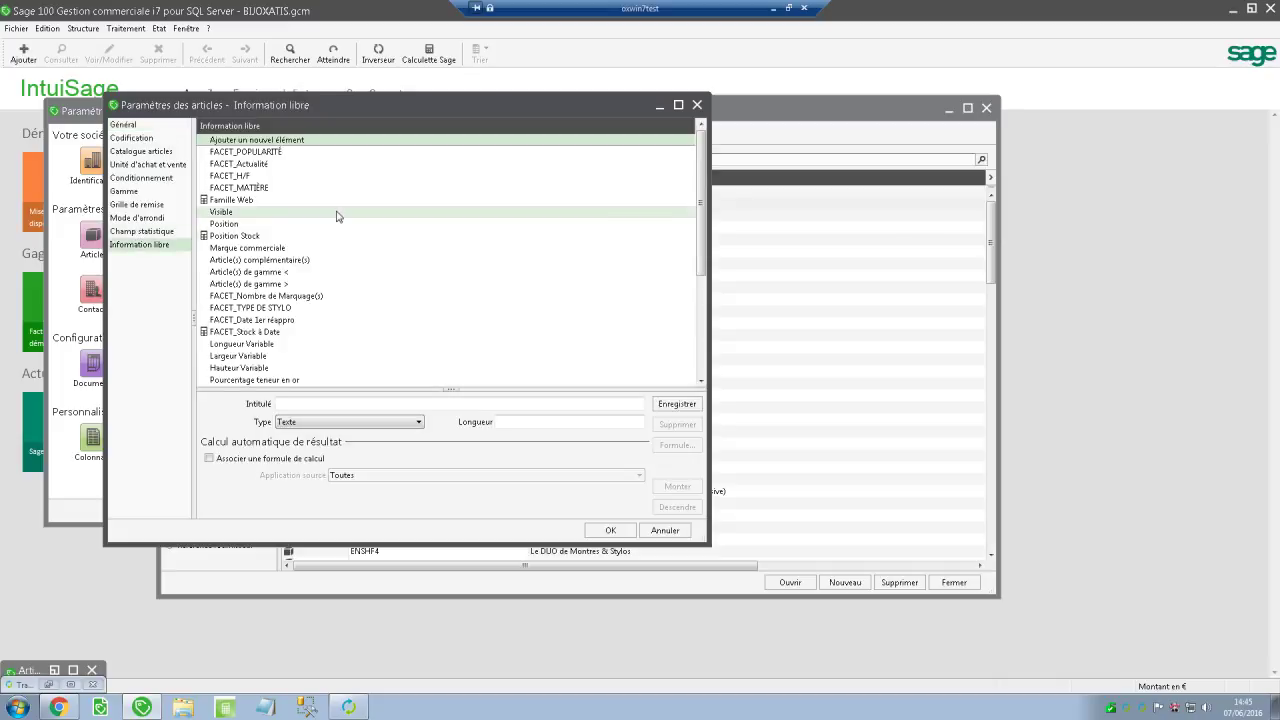
Step: Examine the free information fields FACET_Stock à Date, Catalogue (EN) and Famille Web, and leave the article parameters without saving
click(268, 331)
scroll(273, 342, down, 1)
scroll(273, 342, down, 4)
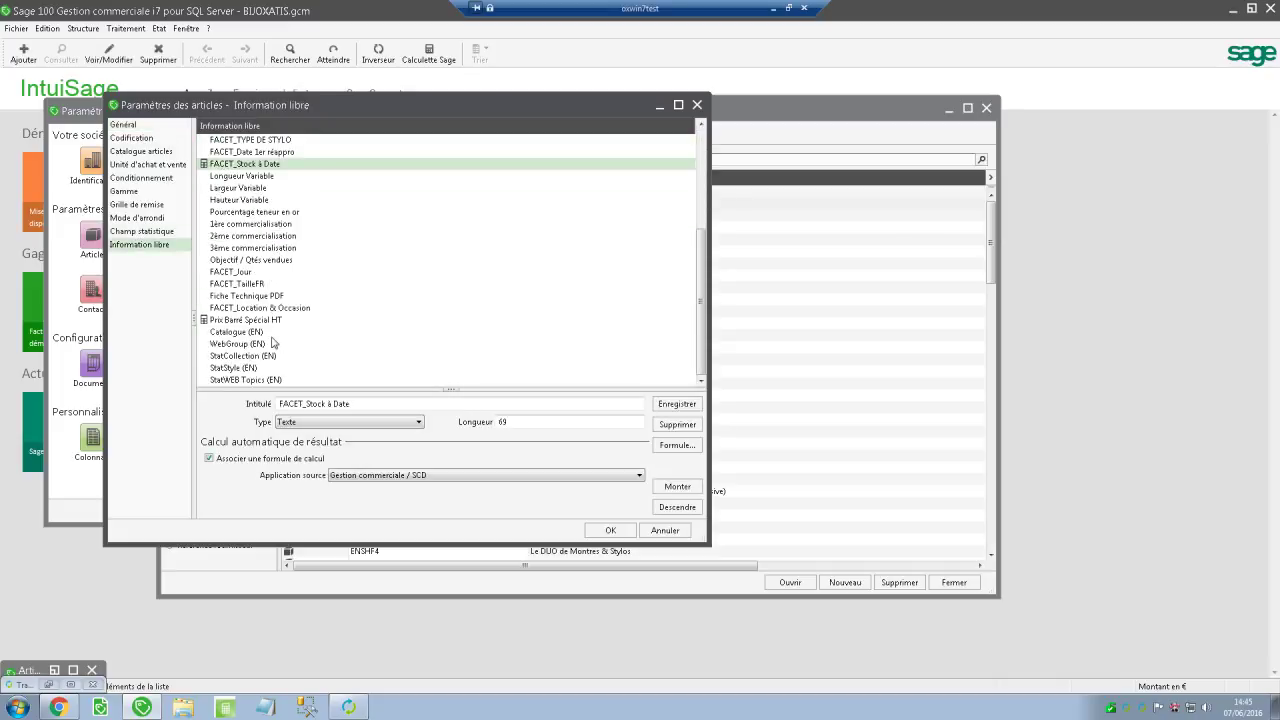
click(241, 333)
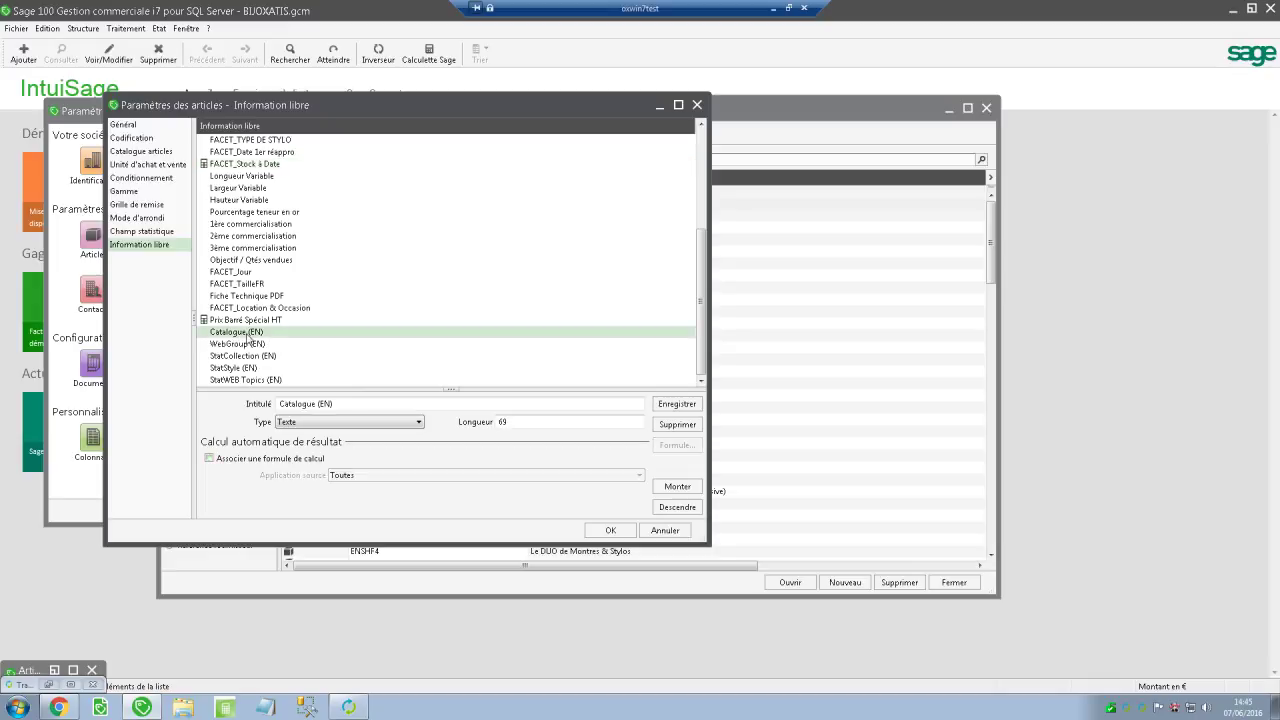
scroll(266, 341, up, 2)
scroll(266, 341, up, 3)
click(245, 200)
click(604, 404)
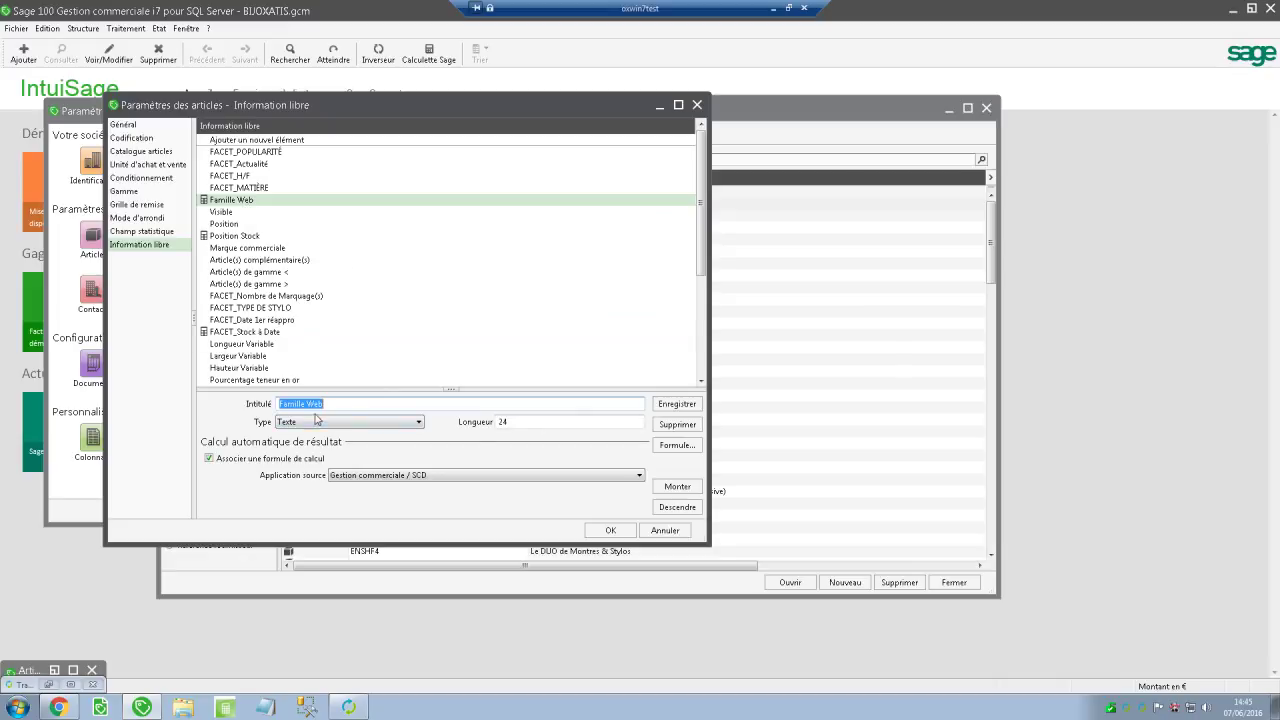
click(665, 531)
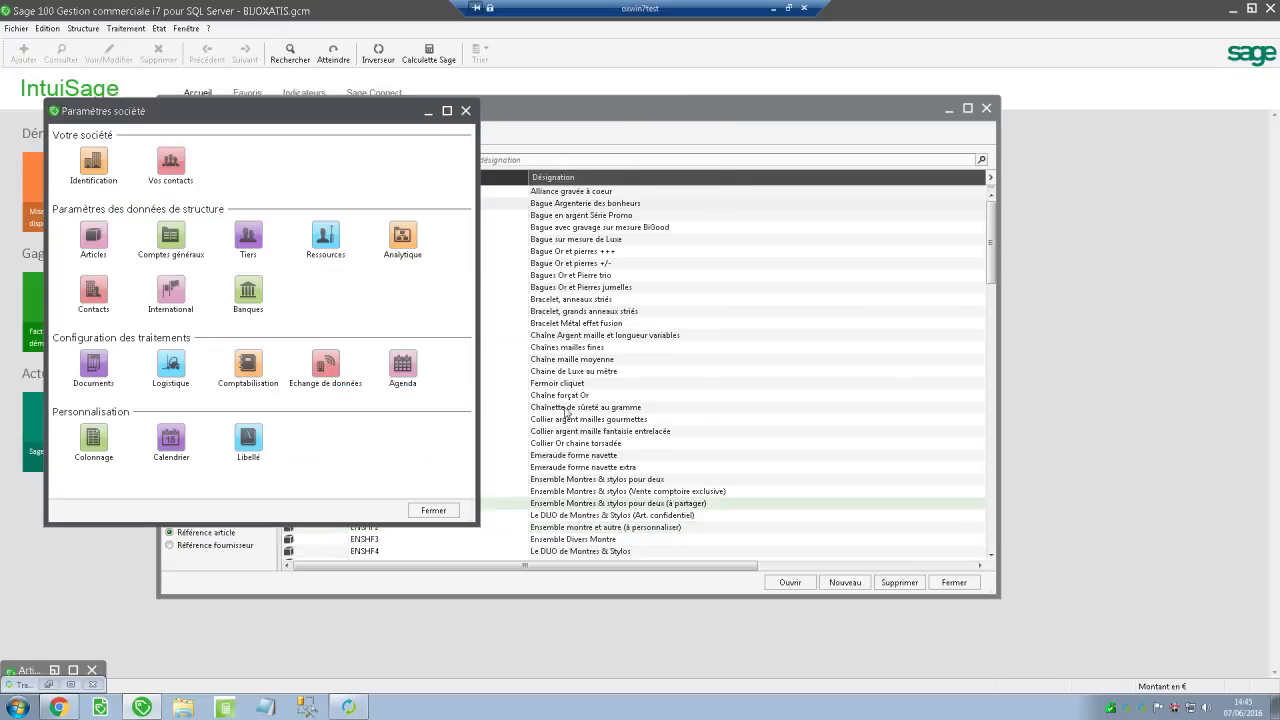
Step: Open article BAAR01 Bague Argenterie des bonheurs and examine its statistical fields and free information
click(547, 205)
double_click(547, 205)
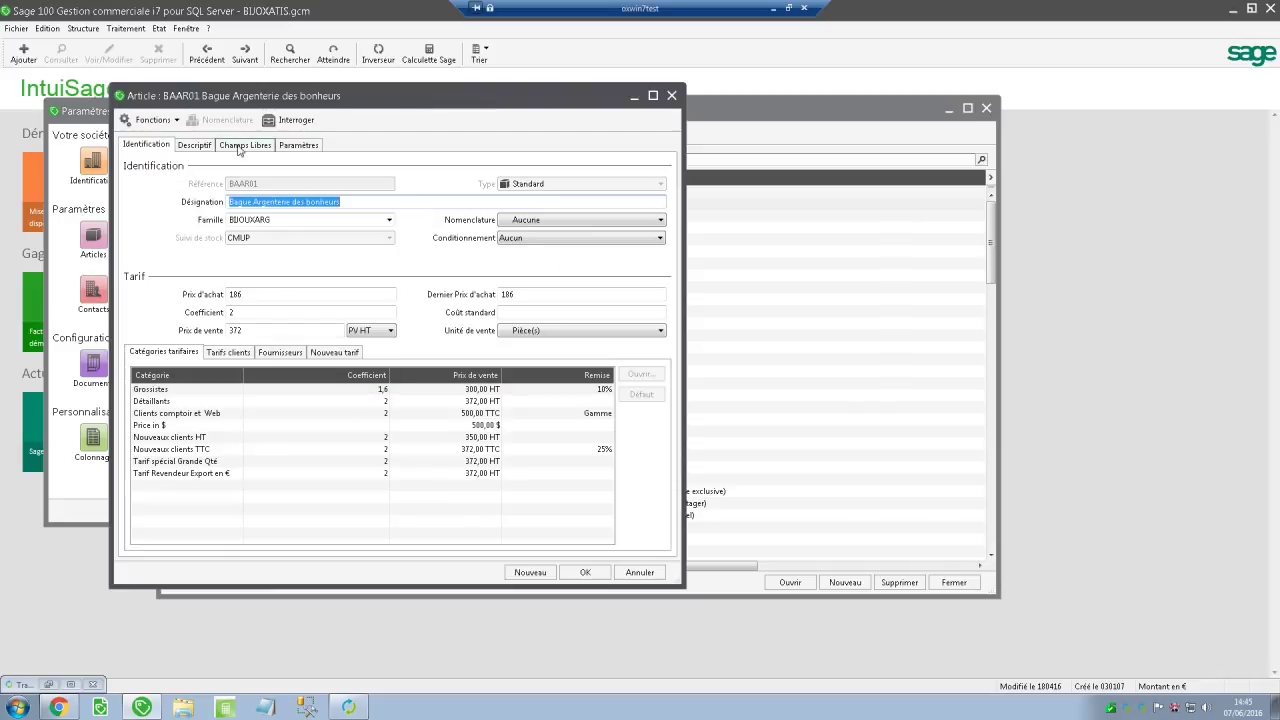
click(242, 145)
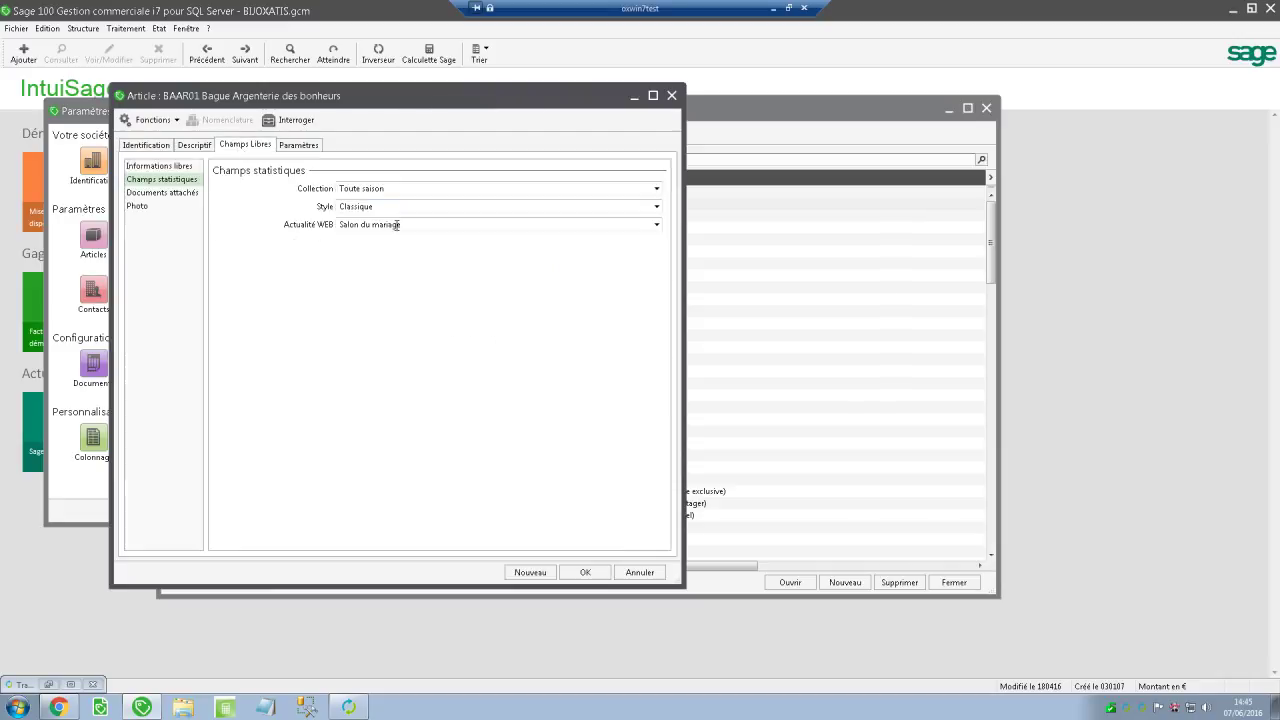
click(157, 167)
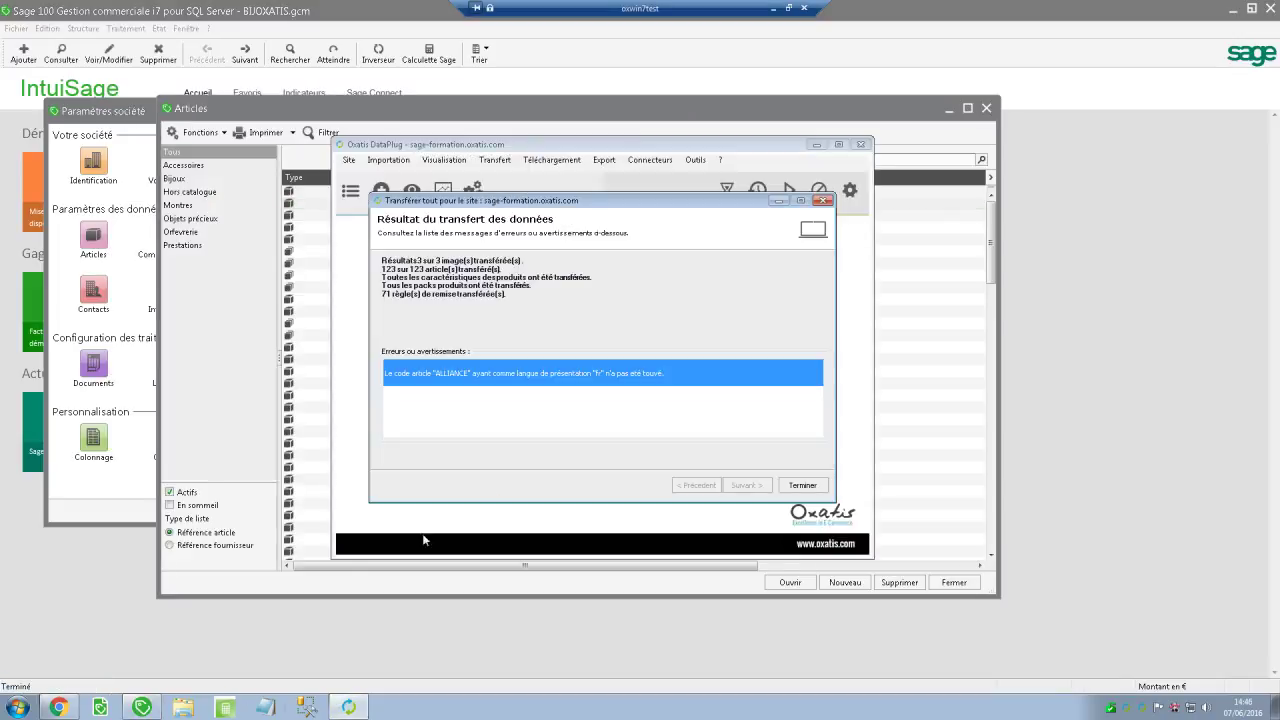
Step: Close the DataPlug transfer result and show only the articles still awaiting transfer
click(803, 485)
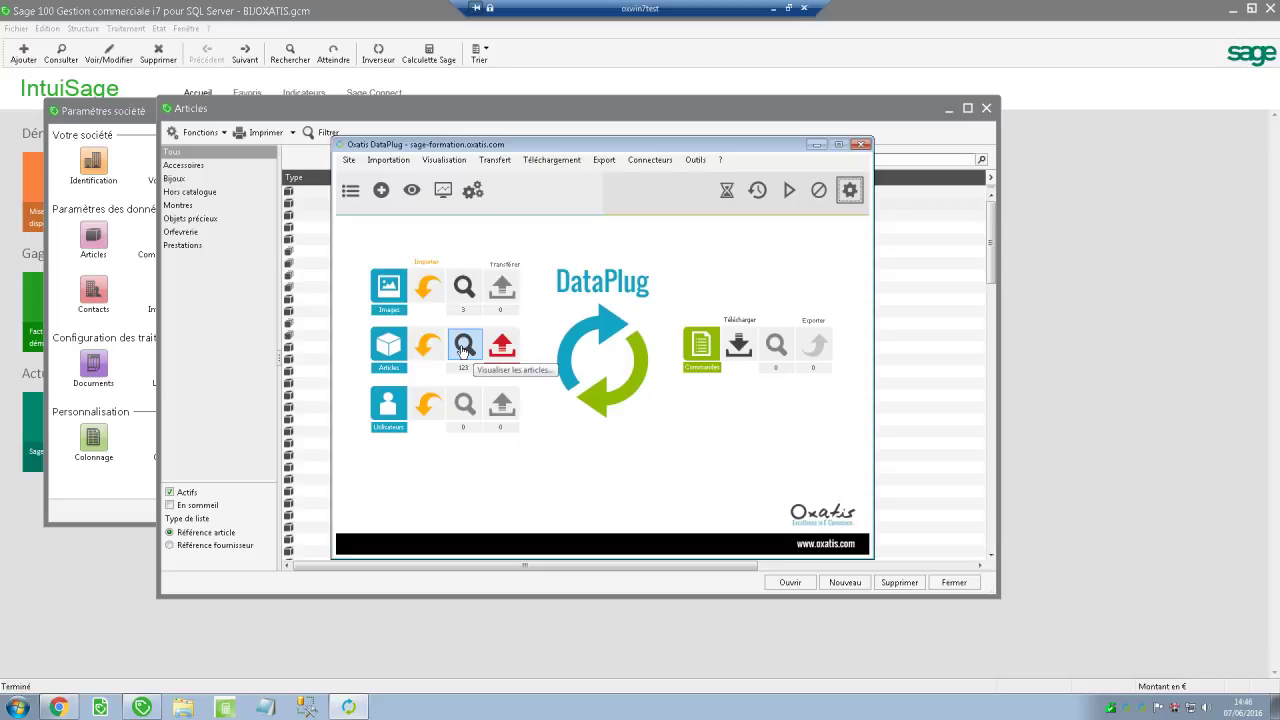
click(463, 345)
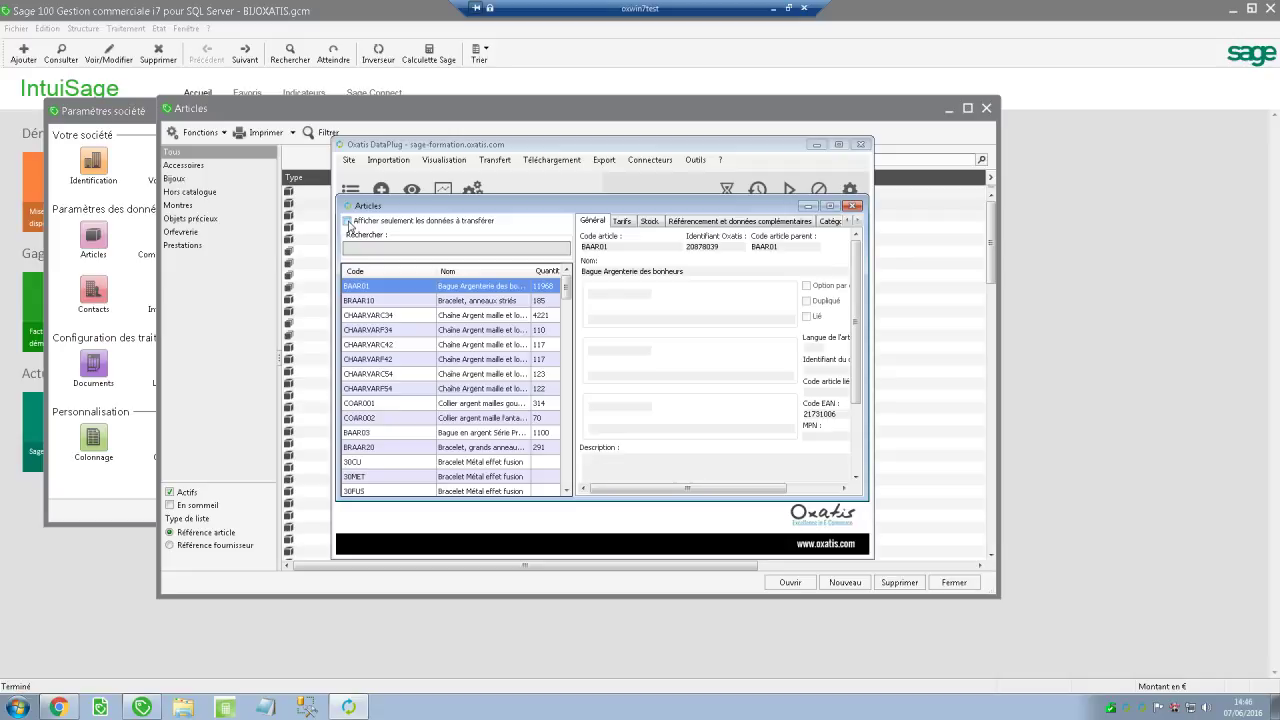
click(347, 221)
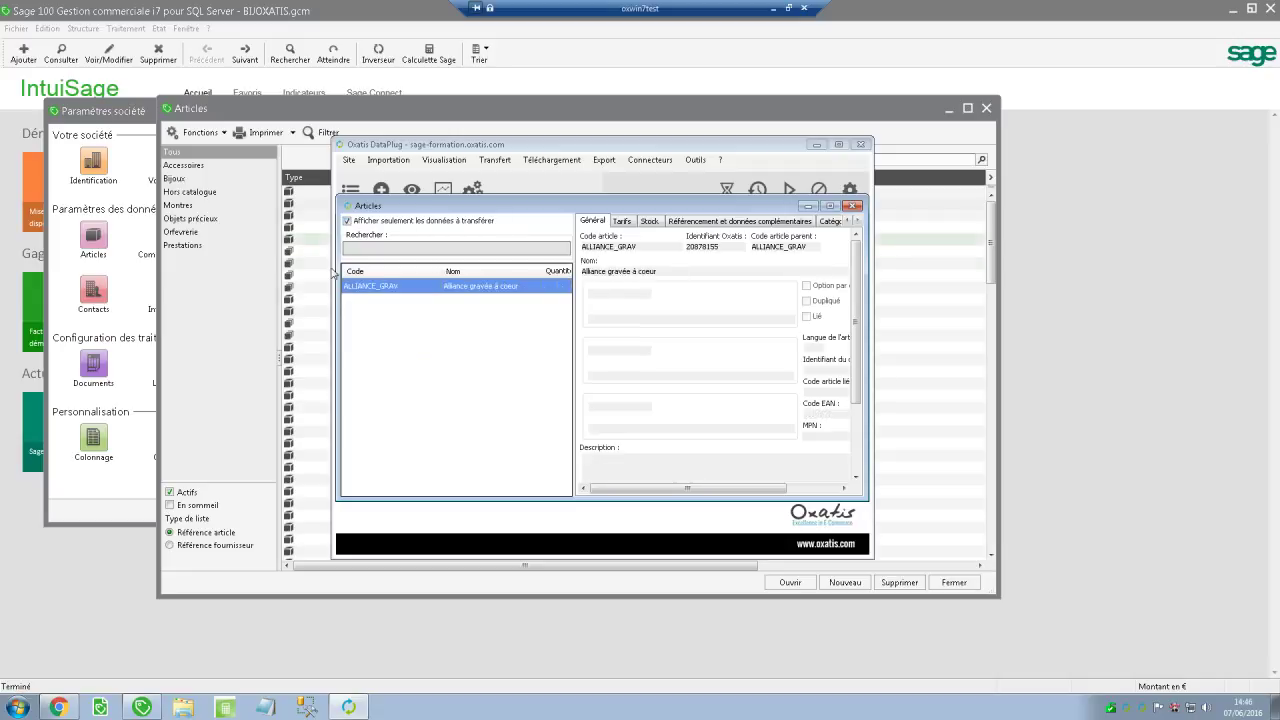
Step: Delete article ALLIANCE_GRAV from the DataPlug data, confirm the deletion, and close the article list
right_click(395, 289)
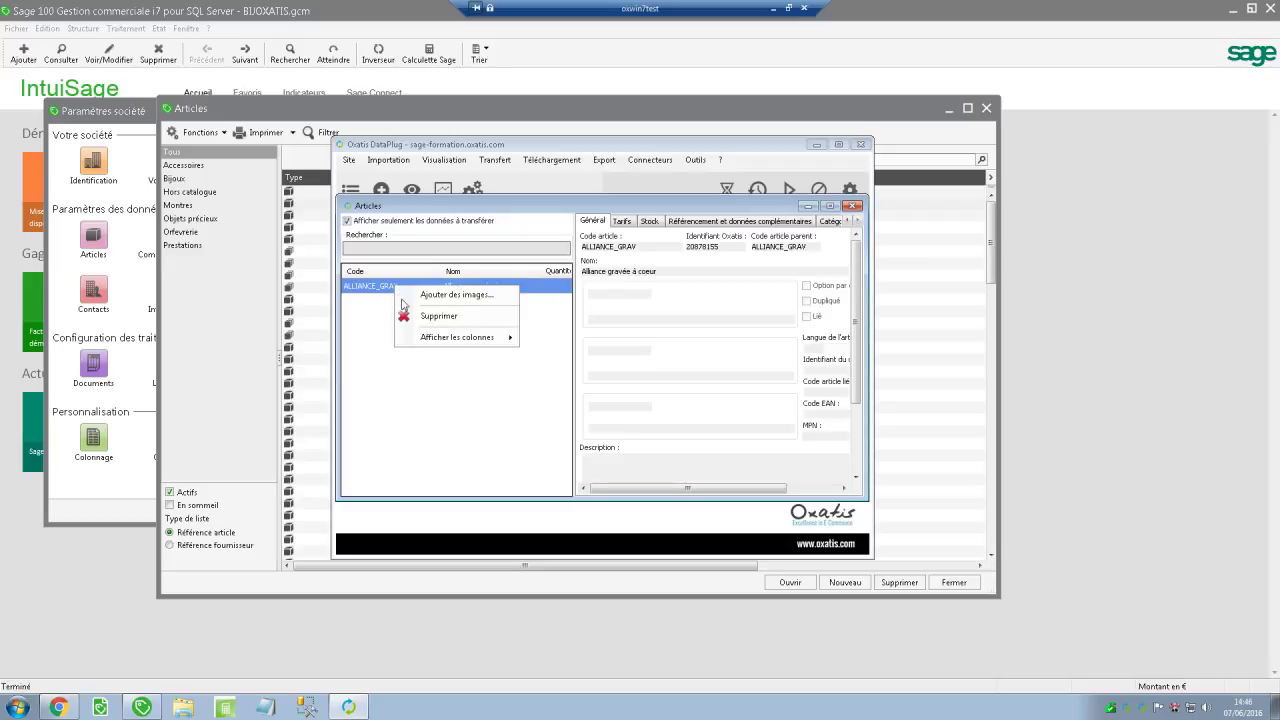
click(435, 321)
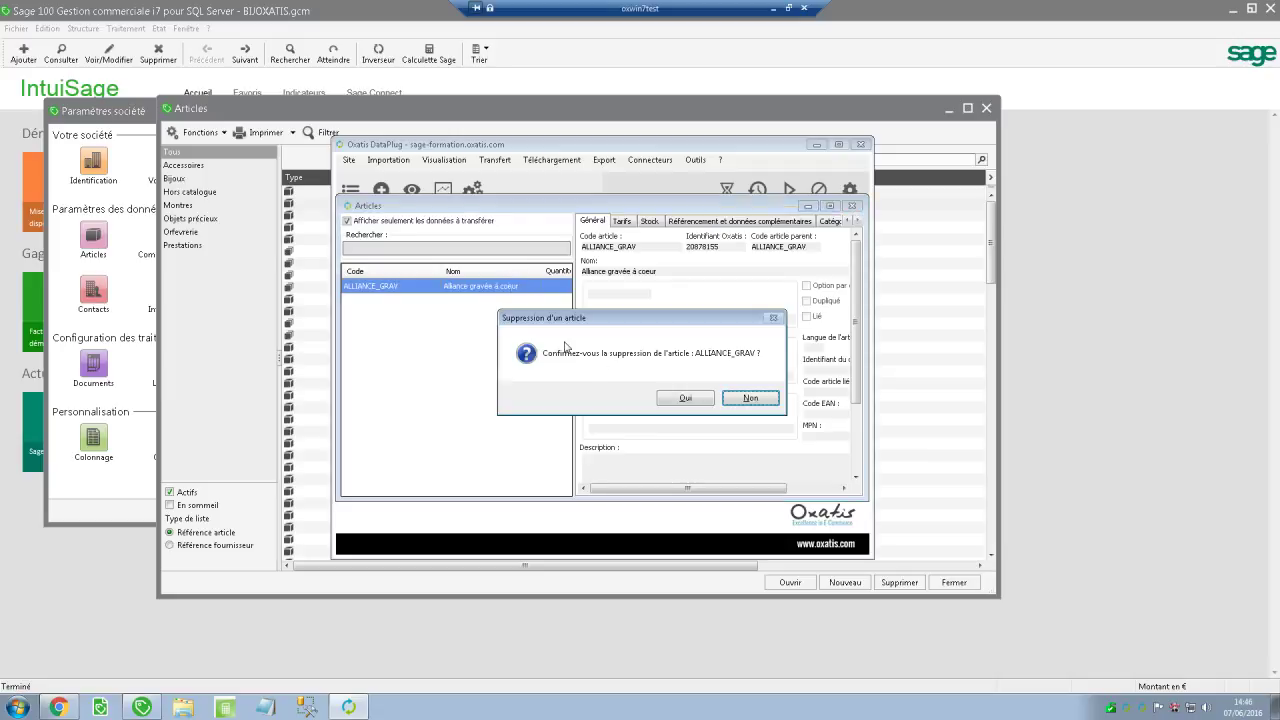
click(676, 401)
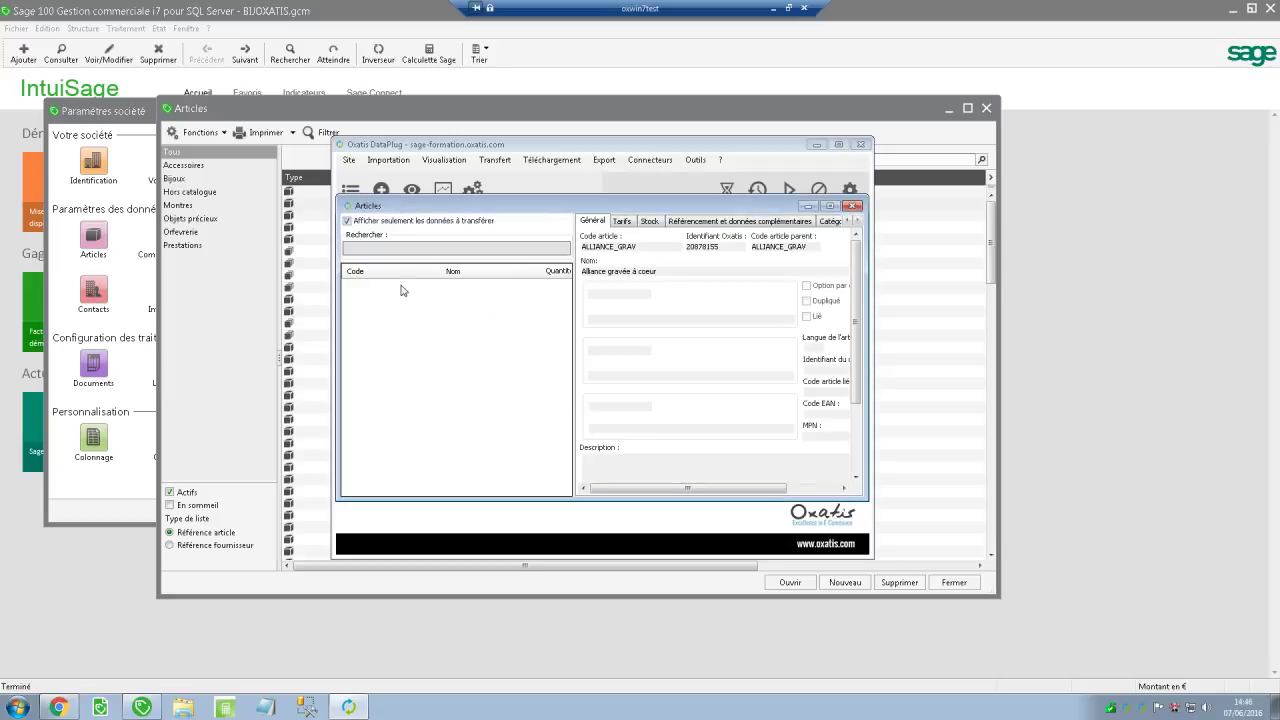
click(852, 205)
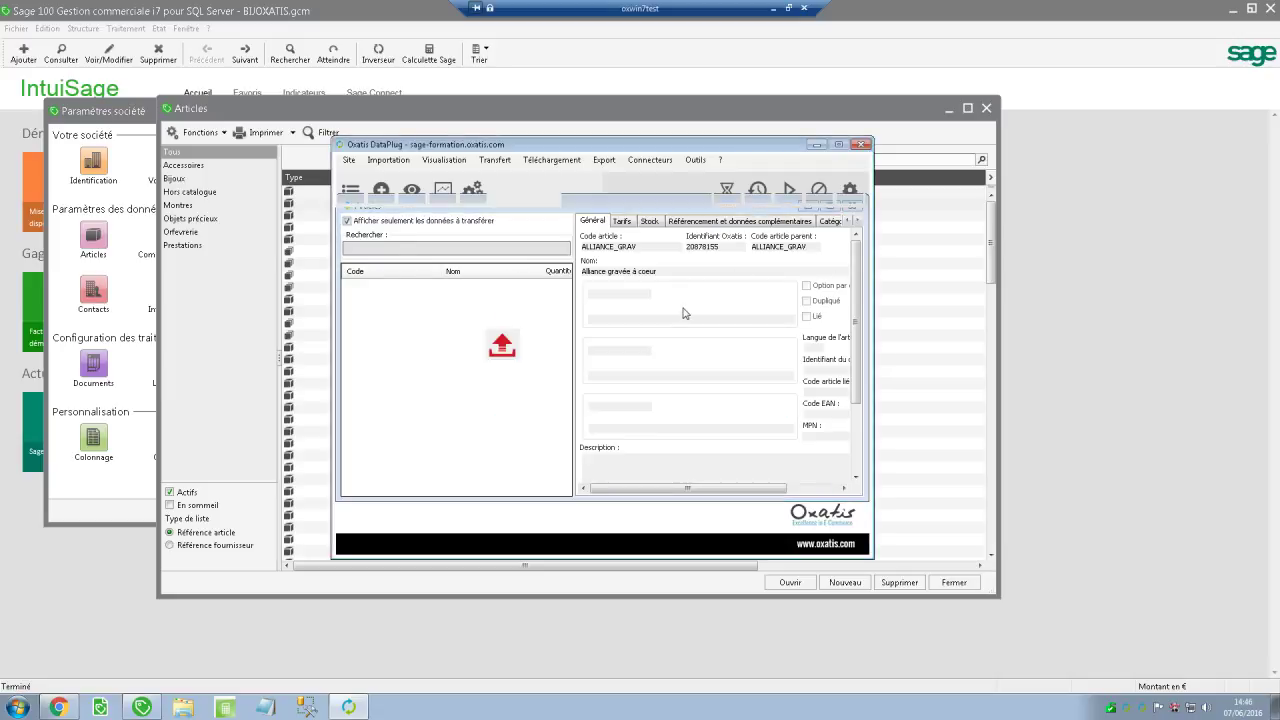